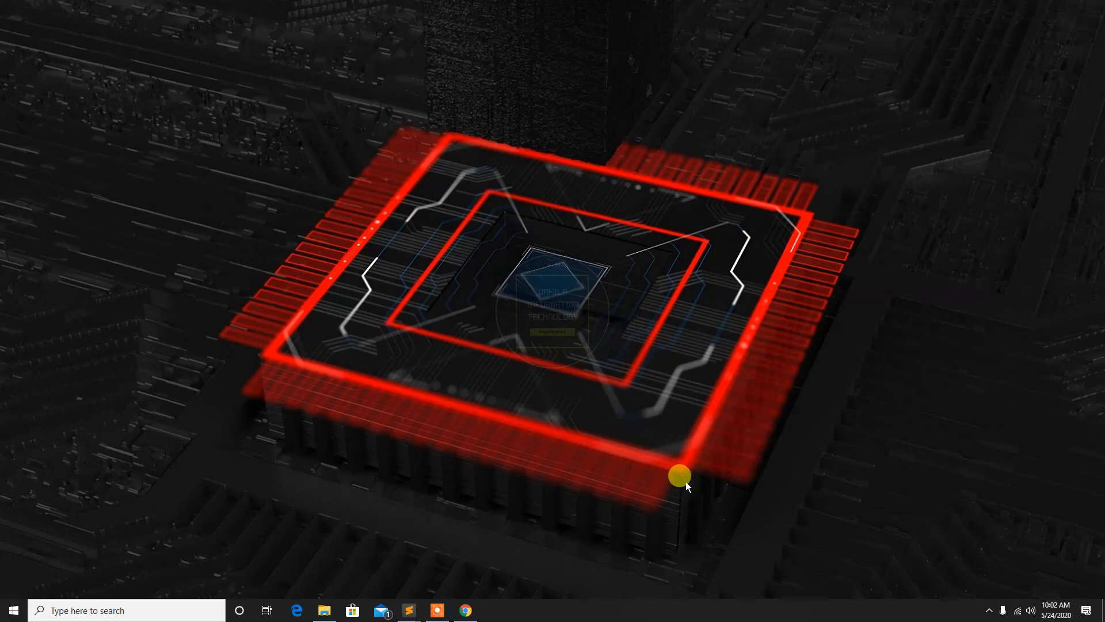
# Open File Explorer and go to the C:\xampp\htdocs folder
pyautogui.click(322, 606)
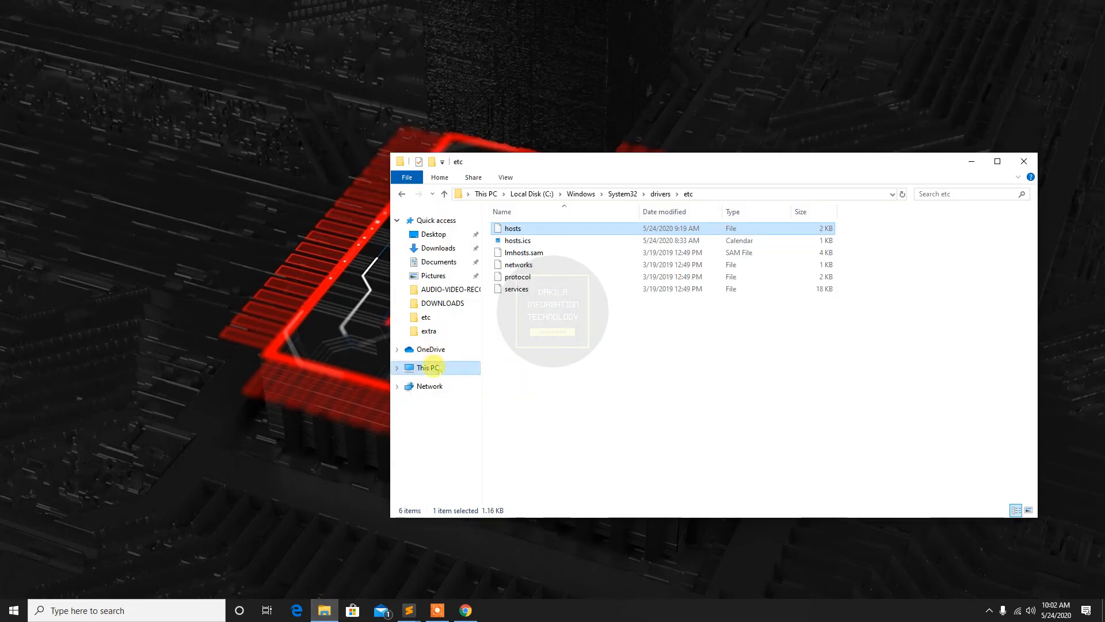
pyautogui.click(433, 367)
pyautogui.click(528, 348)
pyautogui.doubleClick(529, 348)
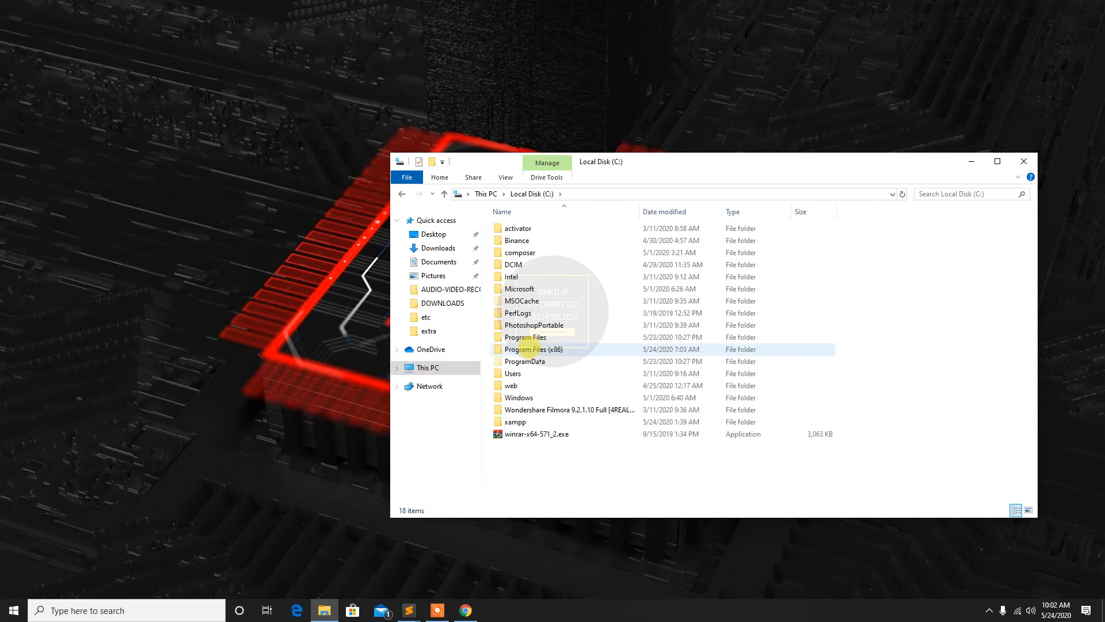
pyautogui.click(512, 421)
pyautogui.doubleClick(512, 421)
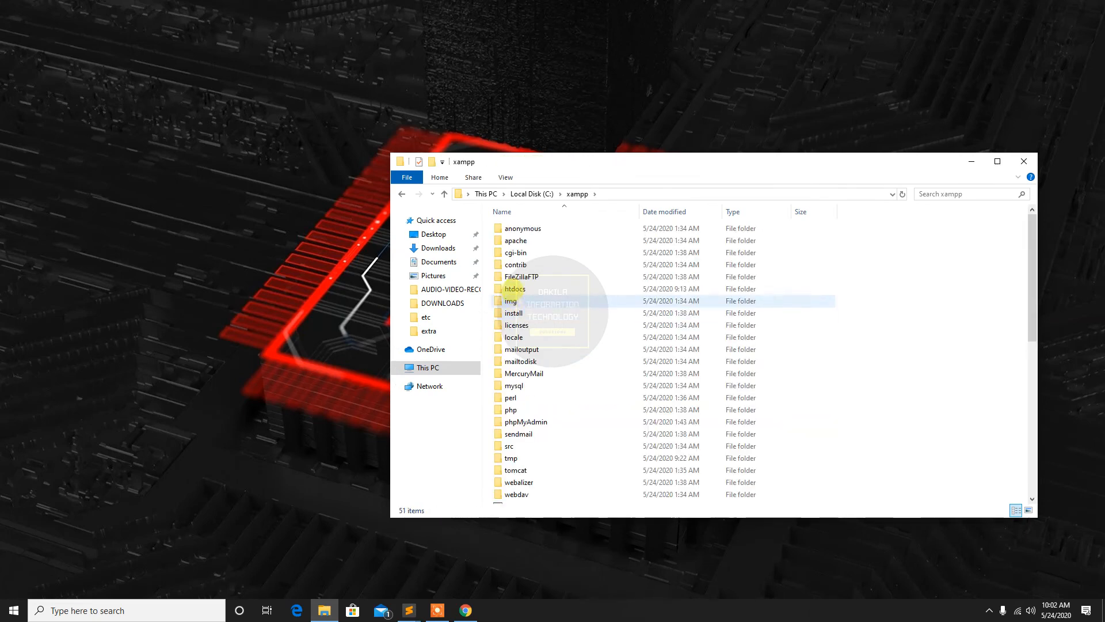
pyautogui.doubleClick(514, 287)
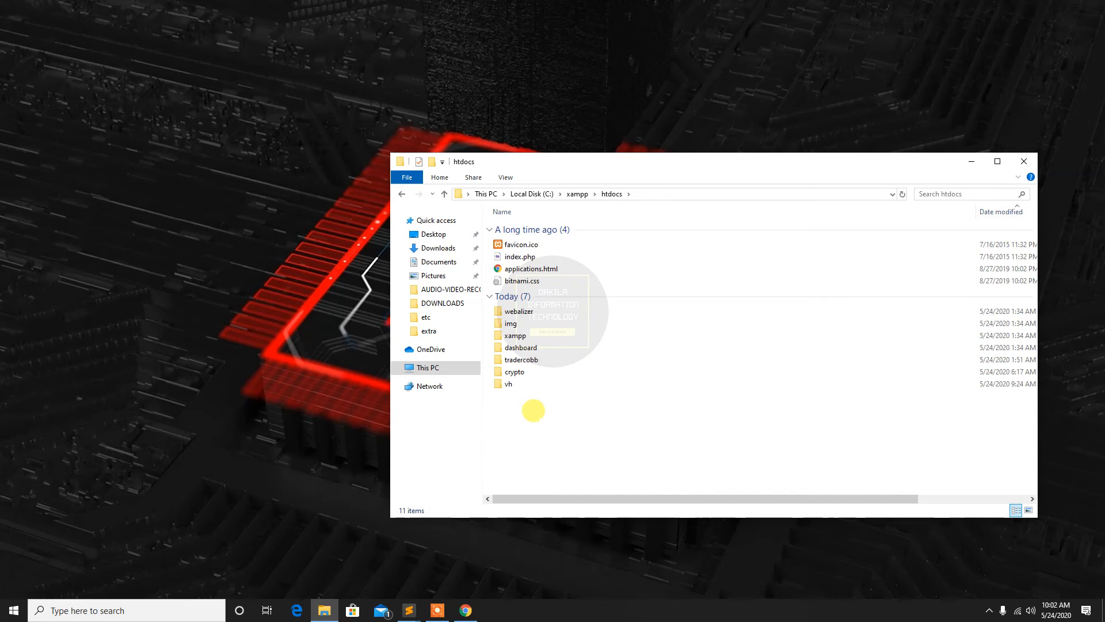
# Create a new folder named virtualhost inside htdocs
pyautogui.rightClick(539, 414)
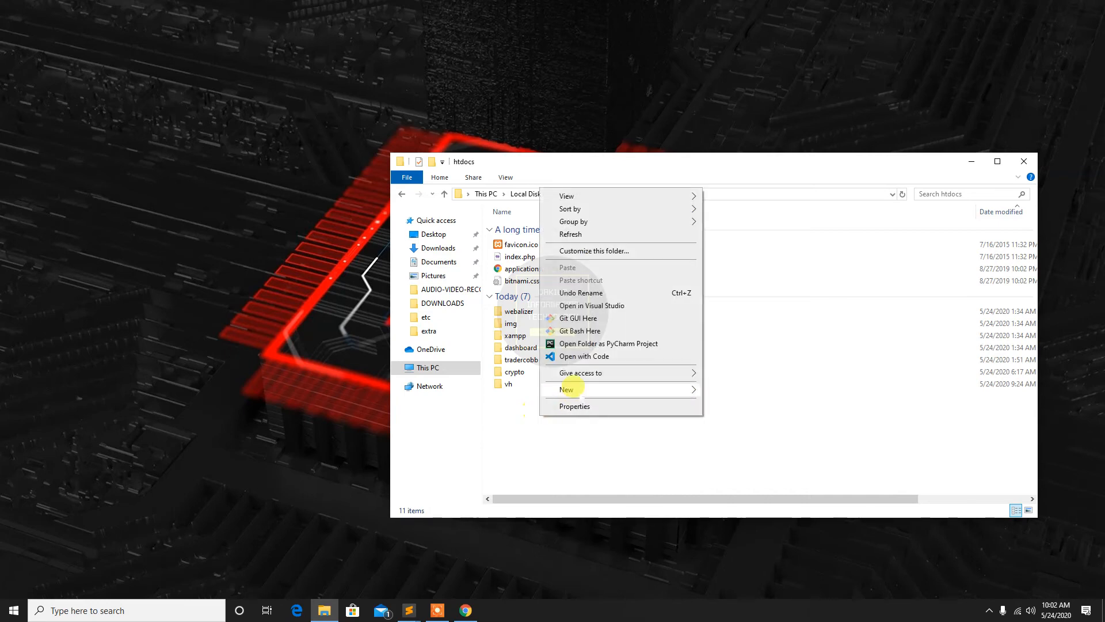
pyautogui.moveTo(567, 389)
pyautogui.click(727, 389)
pyautogui.write('virtualhost')
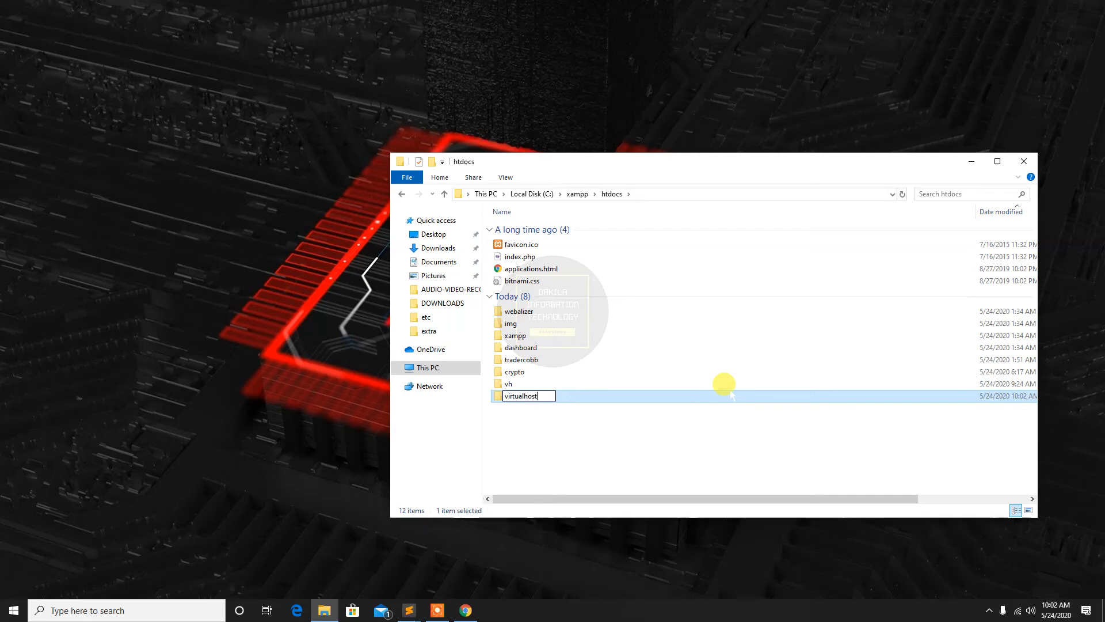
pyautogui.click(568, 445)
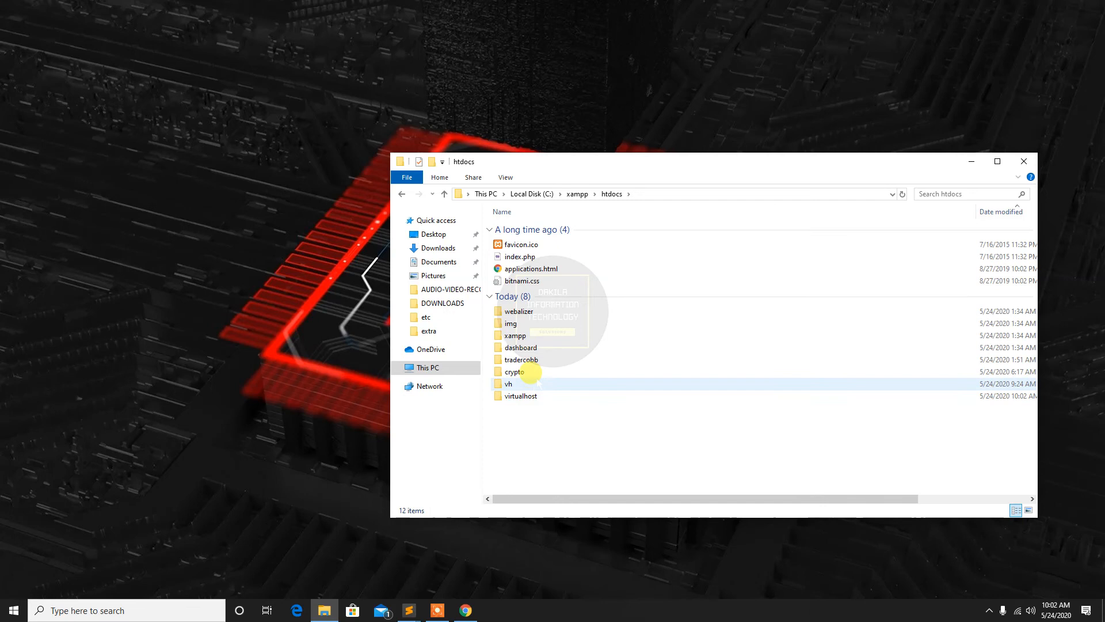
# Copy Joomla_3.9.18-Stable-Full_Package.zip from the vh folder in htdocs
pyautogui.moveTo(538, 383)
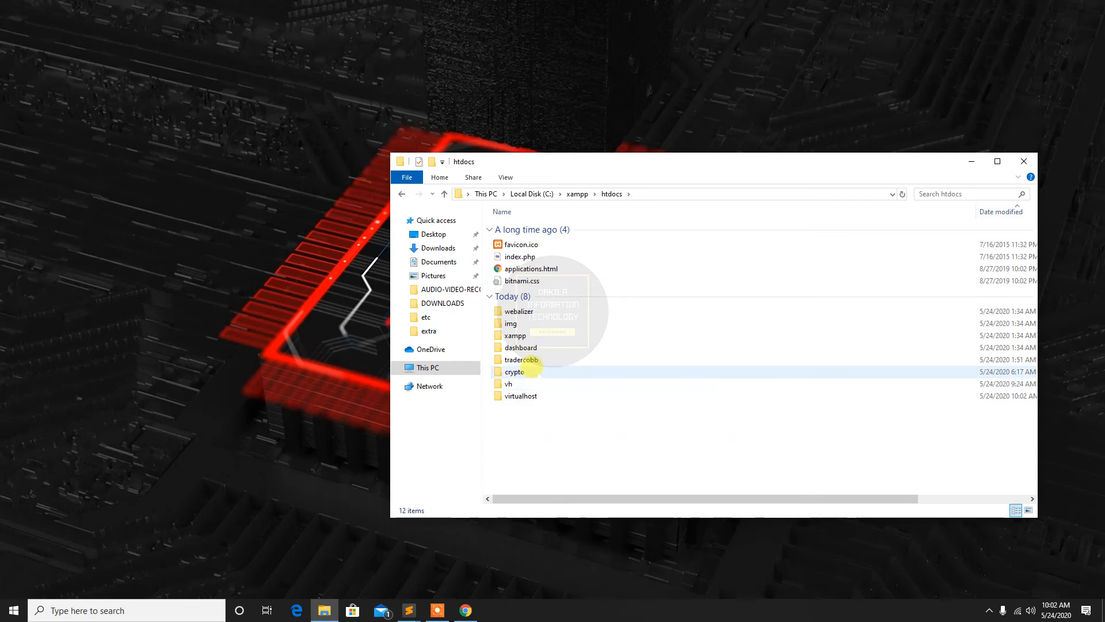
pyautogui.doubleClick(512, 383)
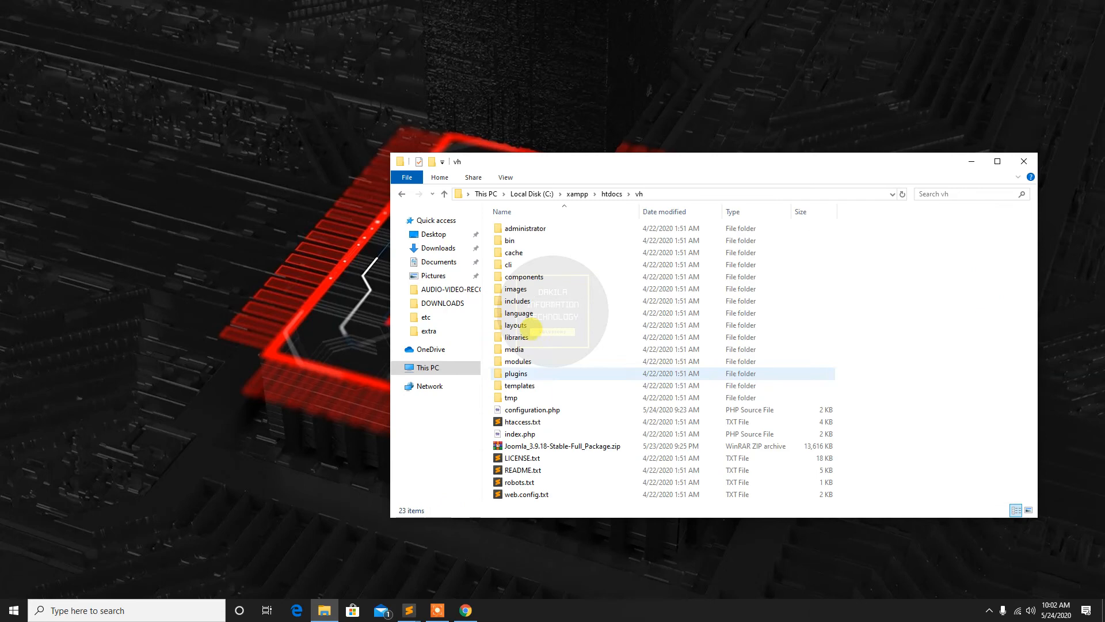
pyautogui.rightClick(556, 446)
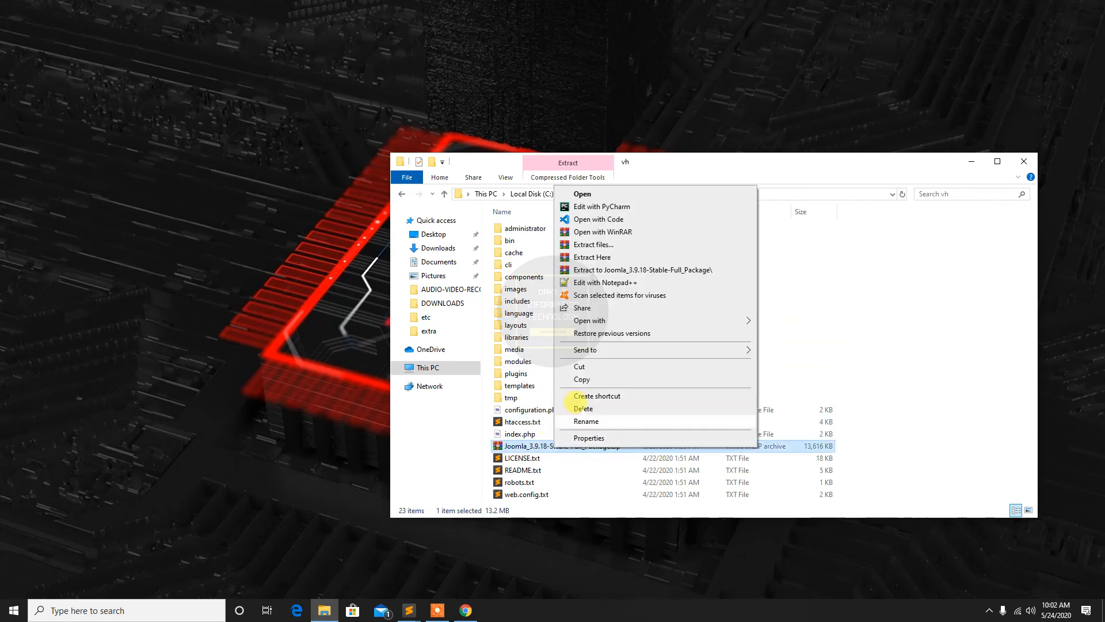
pyautogui.click(581, 378)
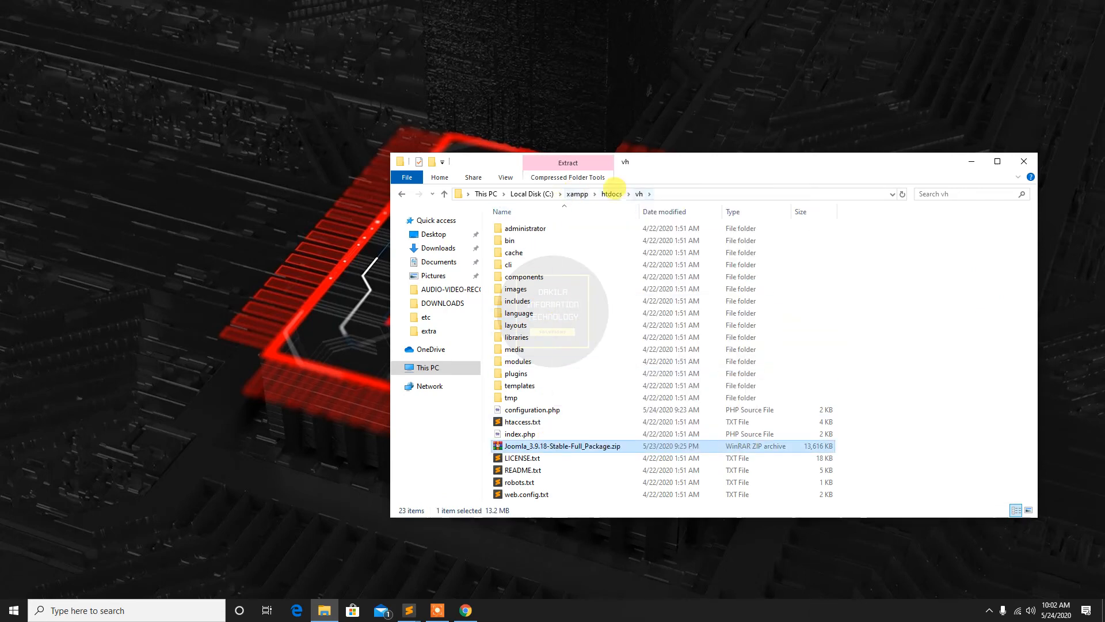
# Paste the Joomla zip package into the htdocs\virtualhost folder and extract its contents directly there
pyautogui.click(614, 193)
pyautogui.doubleClick(526, 394)
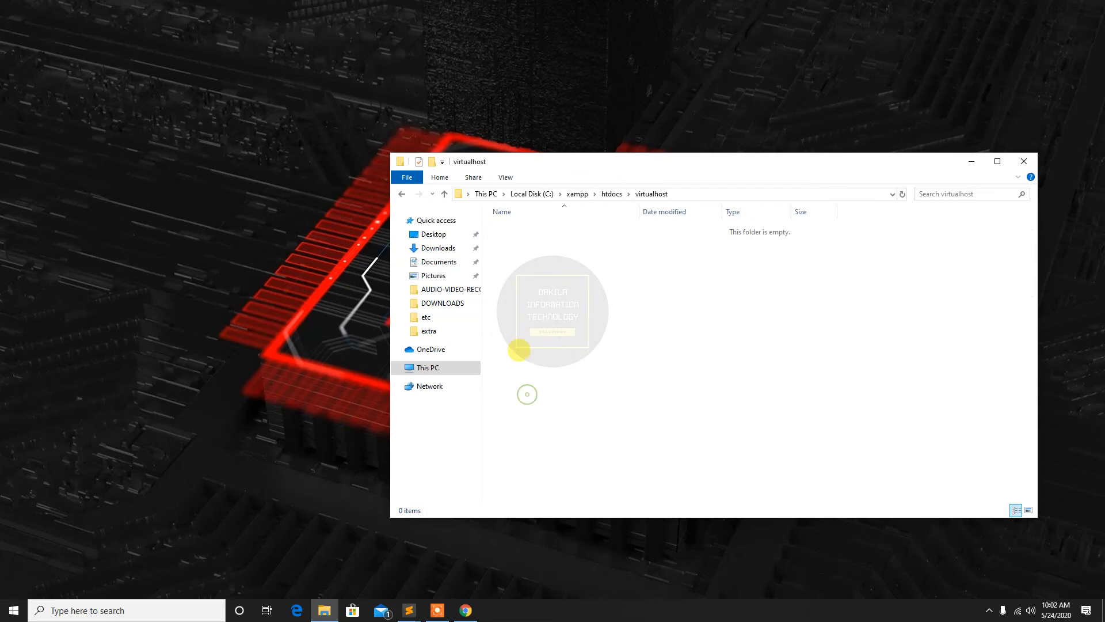
pyautogui.rightClick(531, 390)
pyautogui.click(553, 434)
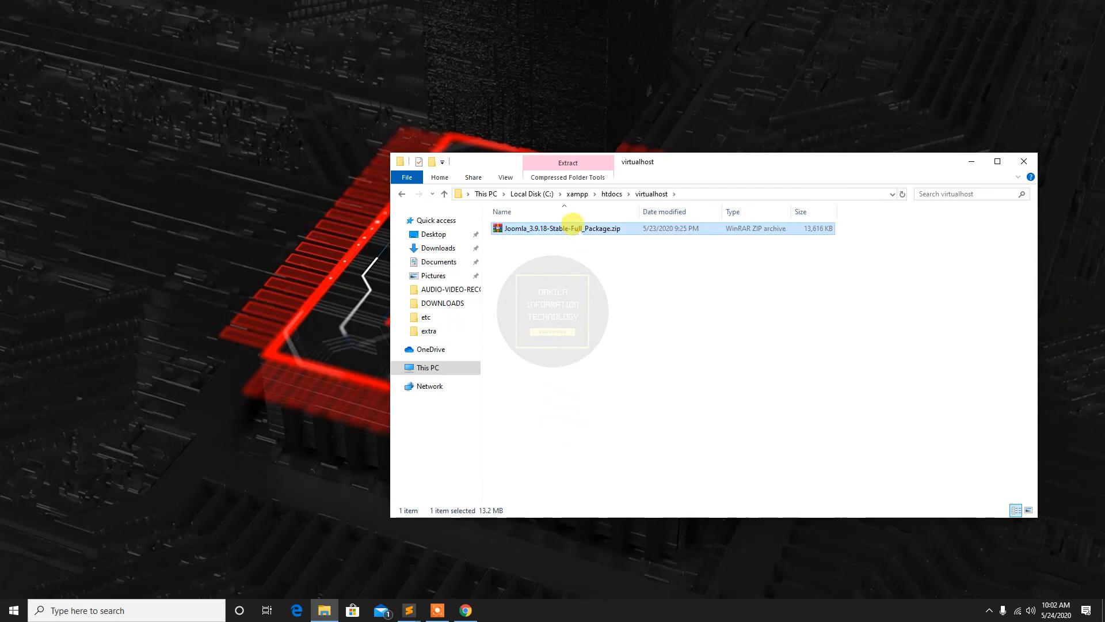
pyautogui.rightClick(573, 226)
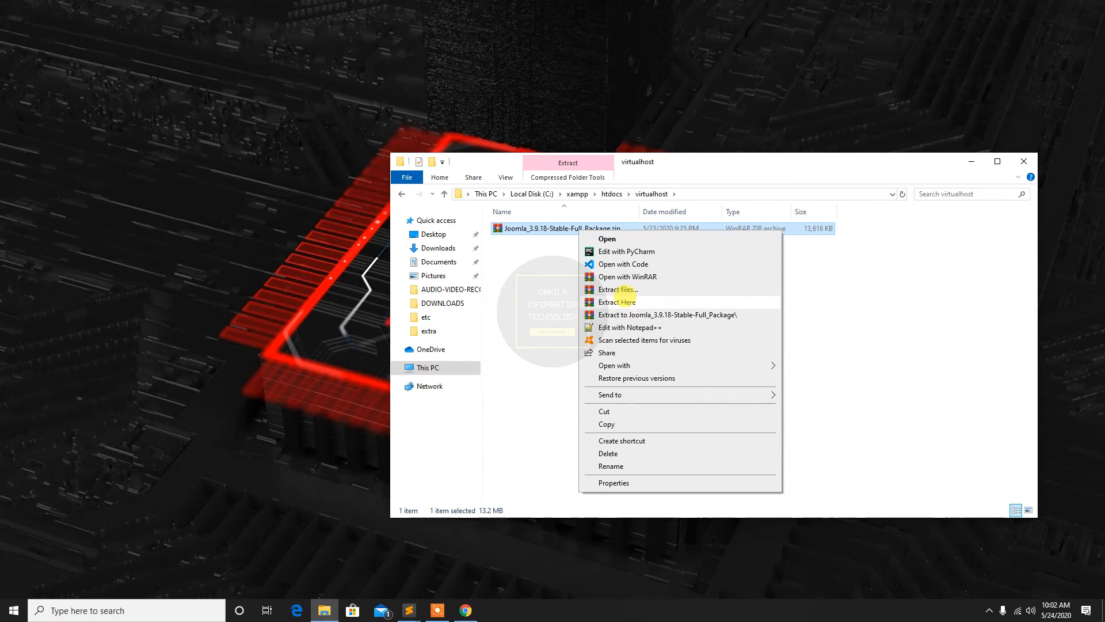
pyautogui.click(601, 302)
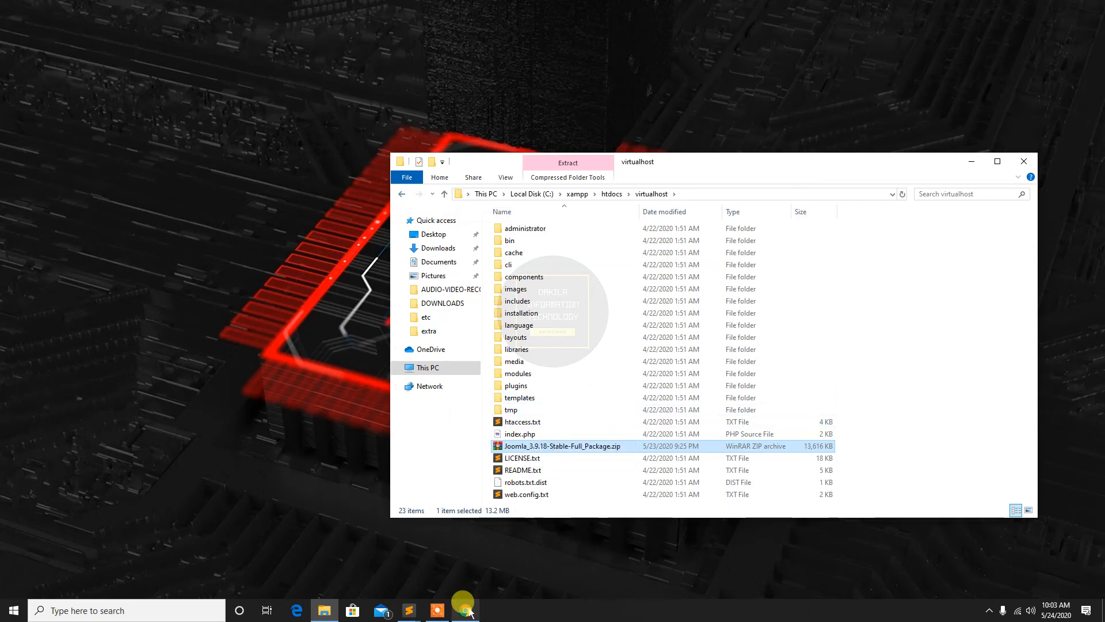
# Switch to Chrome and copy the whole <VirtualHost *:80> configuration block from the How to Setup Virtual Host PDF
pyautogui.click(466, 610)
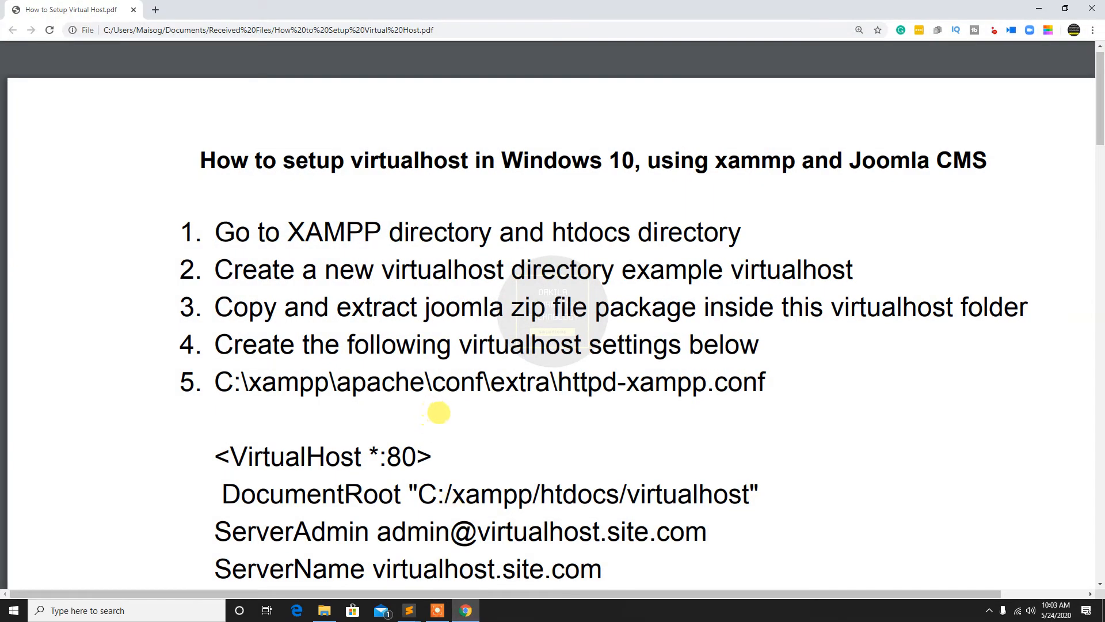
pyautogui.scroll(-3, 439, 413)
pyautogui.scroll(-1, 439, 413)
pyautogui.moveTo(212, 280); pyautogui.dragTo(464, 545)
pyautogui.hotkey('ctrl', 'c')
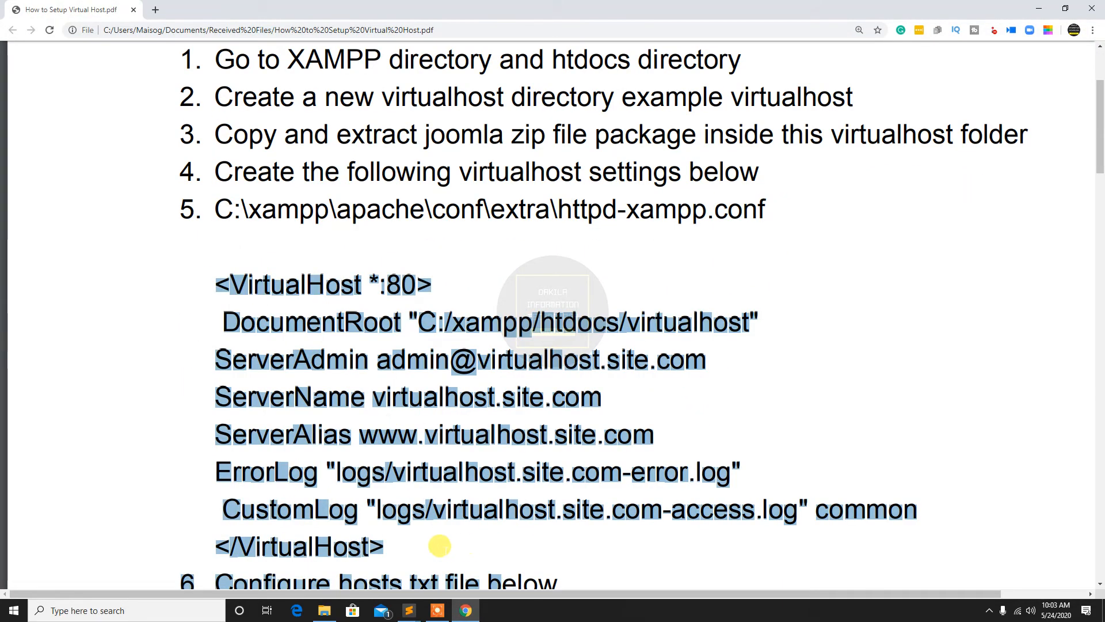
pyautogui.rightClick(398, 514)
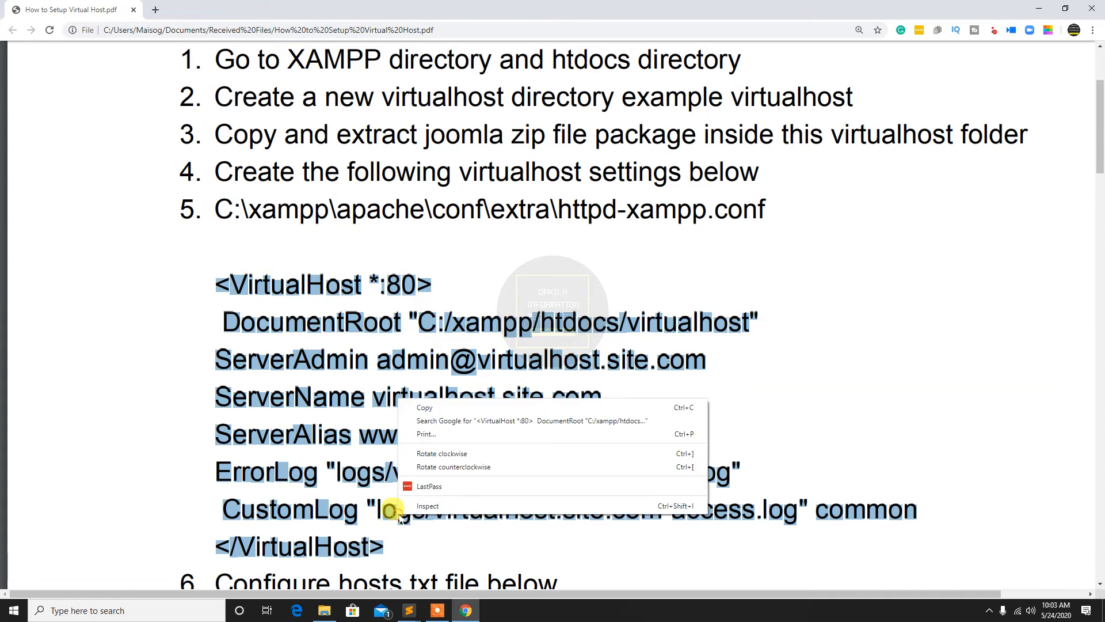
pyautogui.click(416, 408)
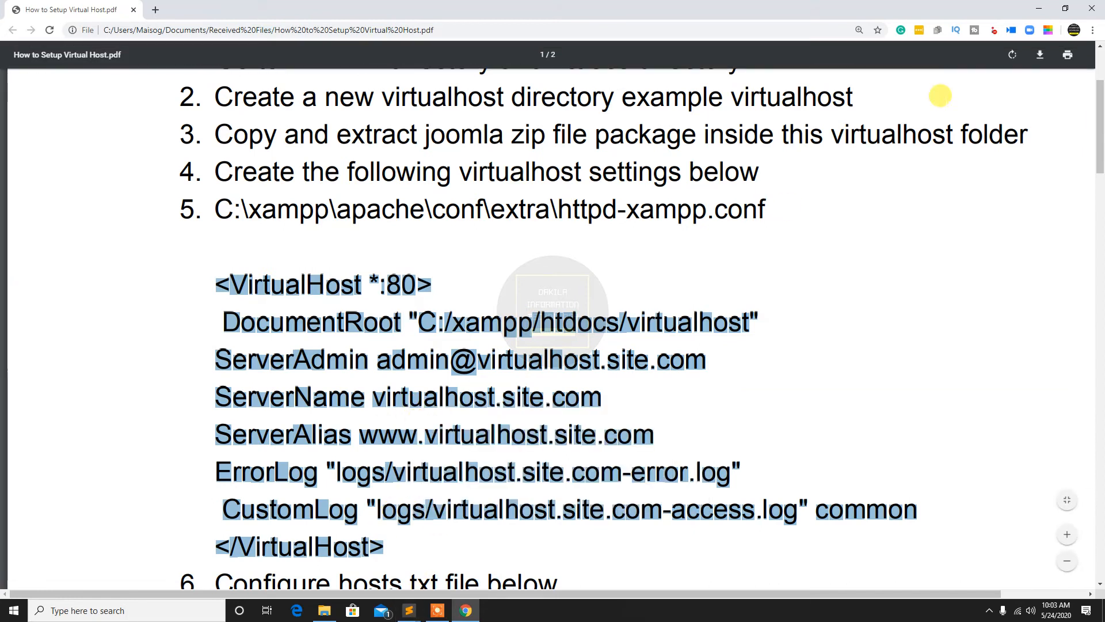
pyautogui.click(1040, 8)
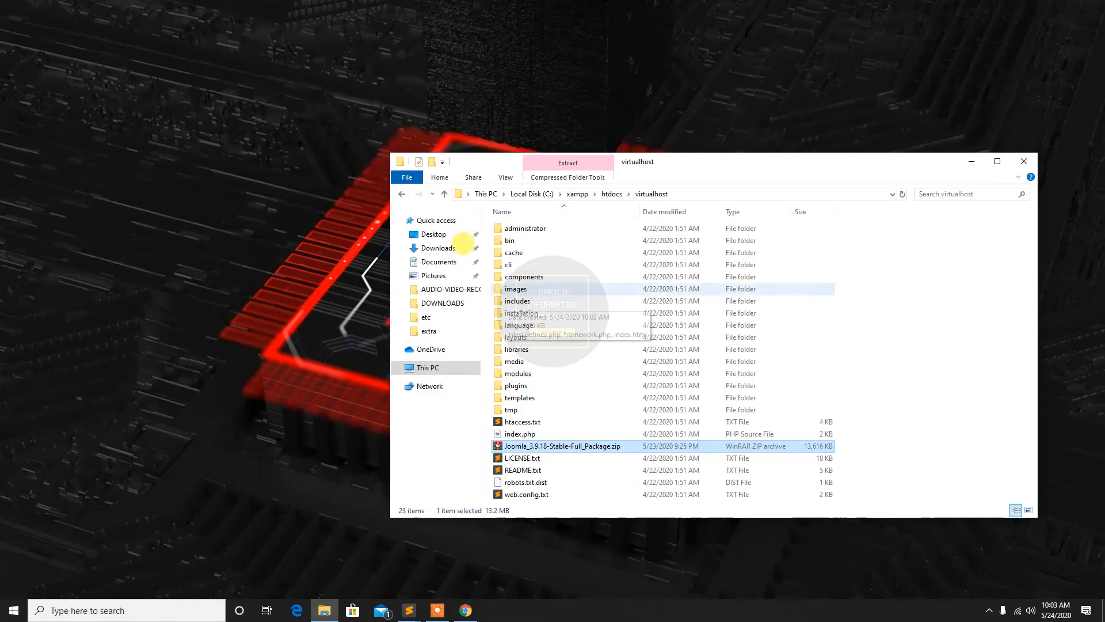
# Minimize File Explorer, launch Notepad and bring up its dialog for opening a file
pyautogui.click(971, 160)
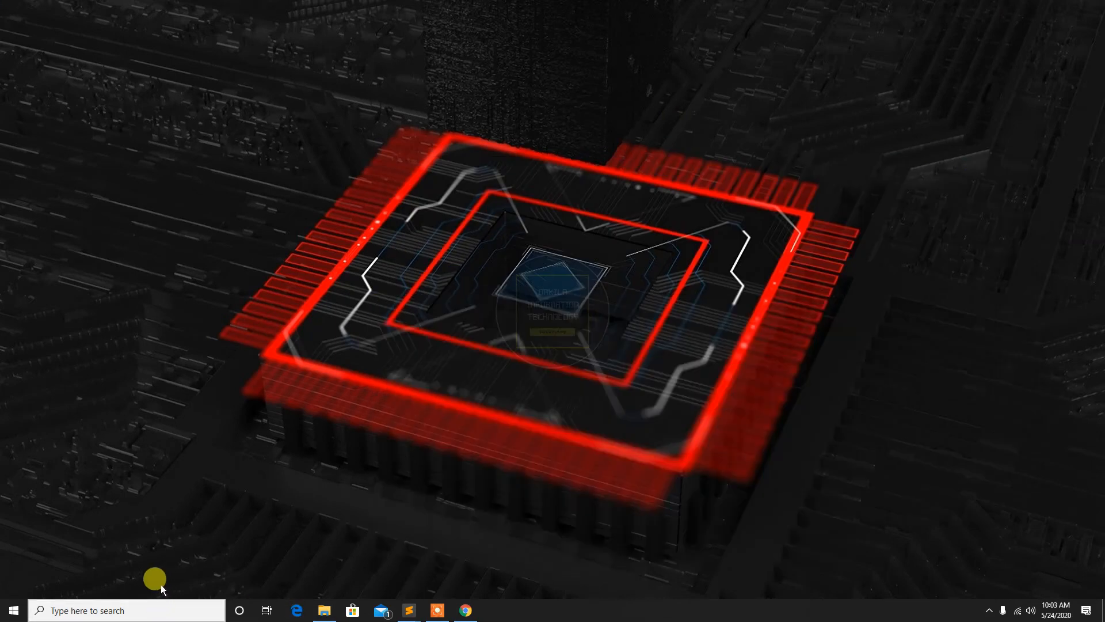
pyautogui.click(99, 610)
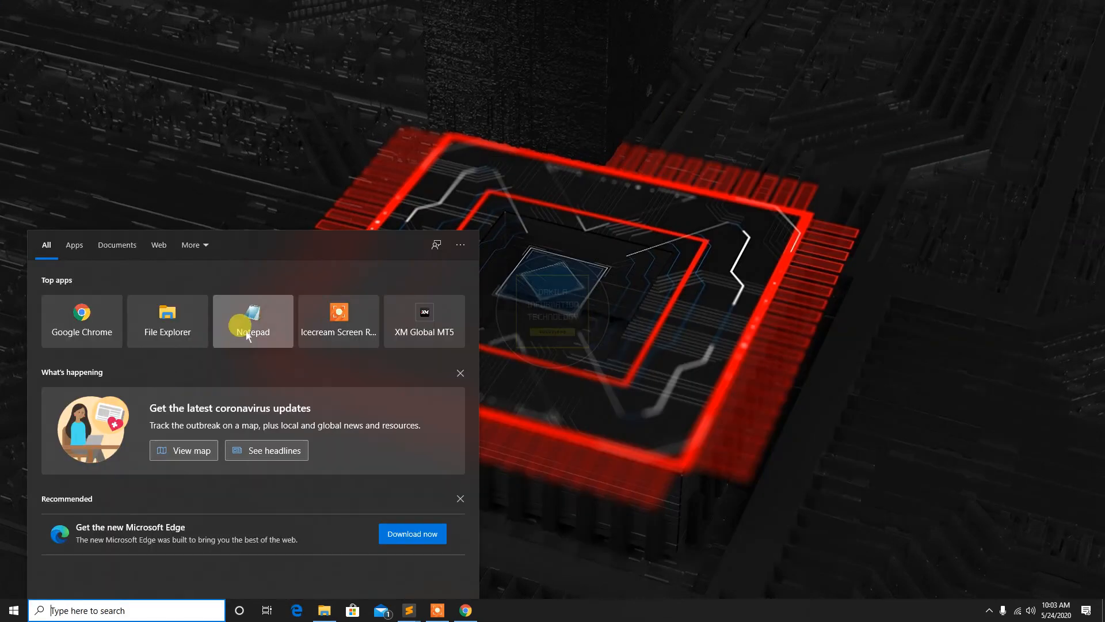
pyautogui.click(247, 322)
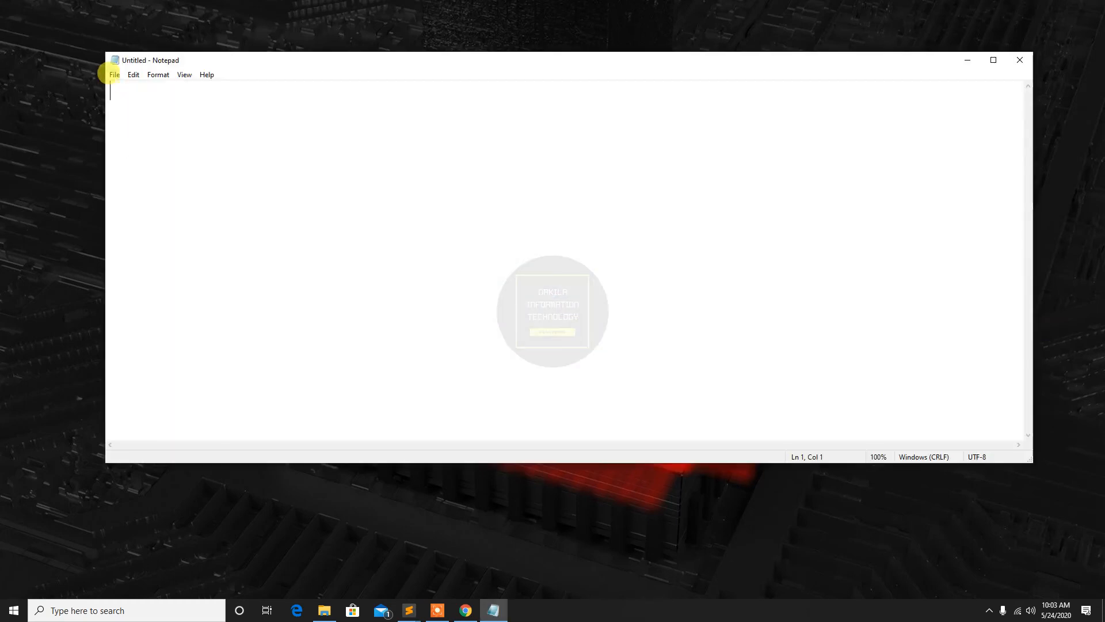
pyautogui.click(115, 74)
pyautogui.click(133, 112)
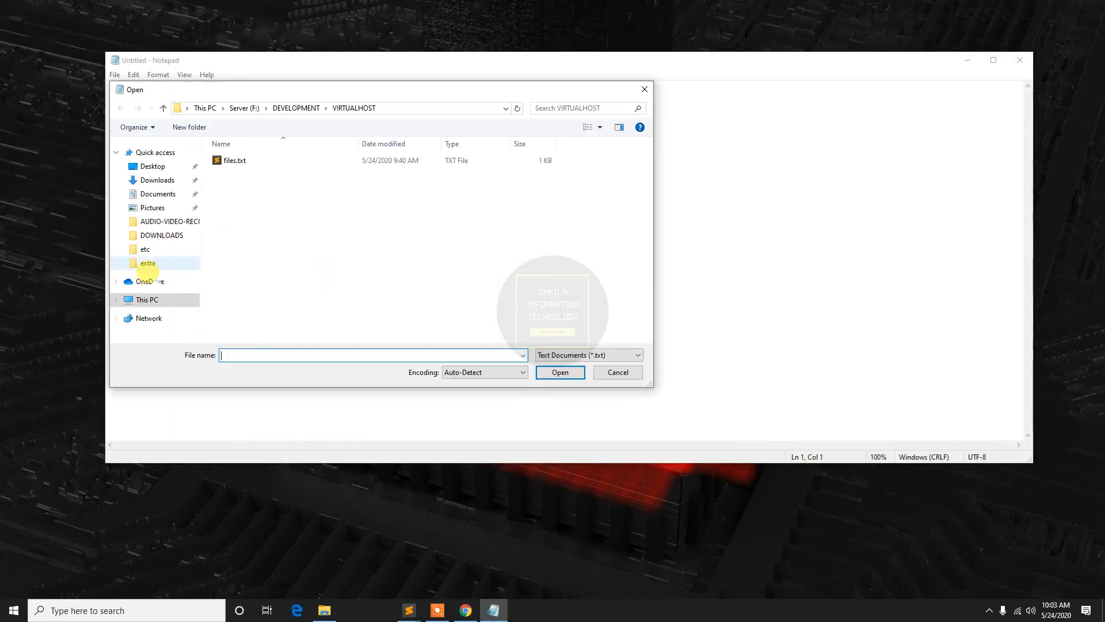
# Browse to the C:\xampp\apache\conf\extra folder in the Open dialog
pyautogui.click(149, 299)
pyautogui.click(249, 287)
pyautogui.doubleClick(249, 286)
pyautogui.scroll(-1, 242, 322)
pyautogui.click(234, 337)
pyautogui.doubleClick(235, 337)
pyautogui.doubleClick(233, 169)
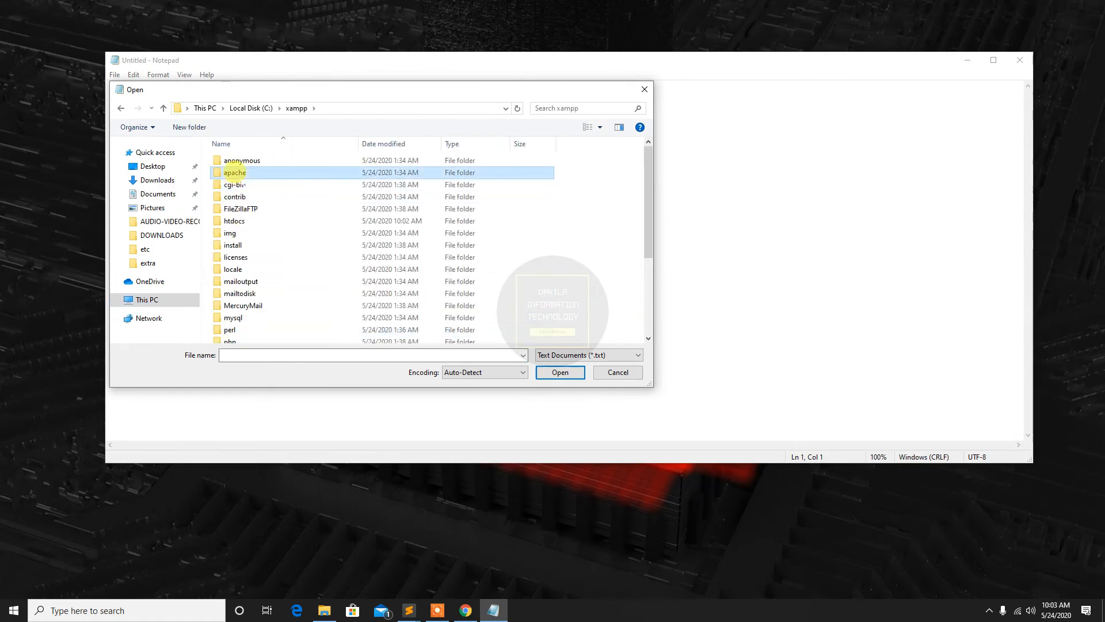
pyautogui.doubleClick(233, 173)
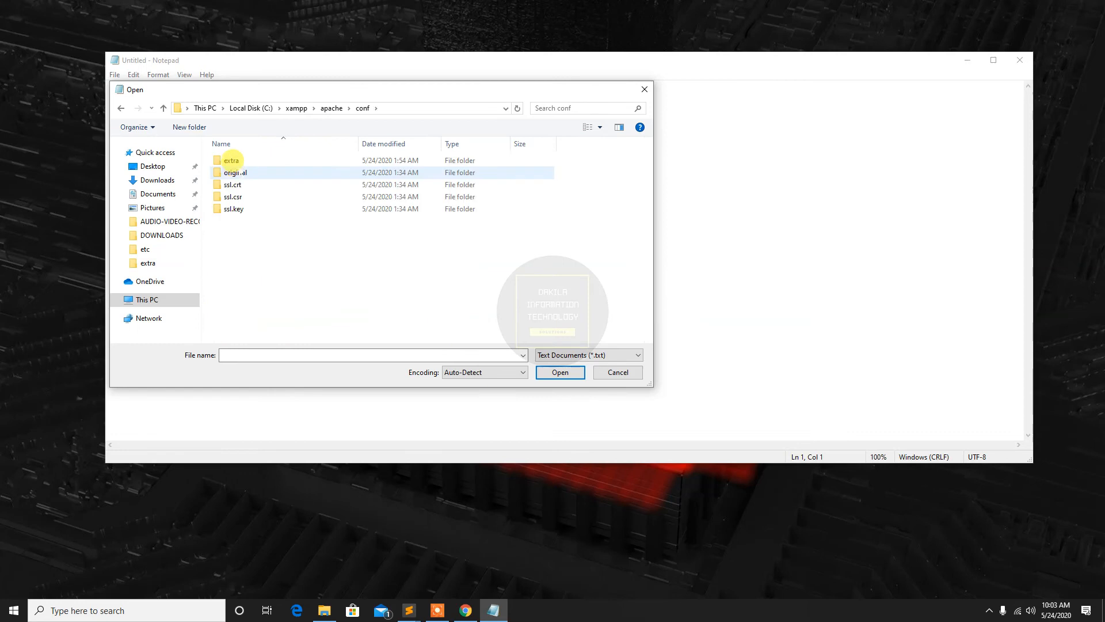
pyautogui.doubleClick(231, 160)
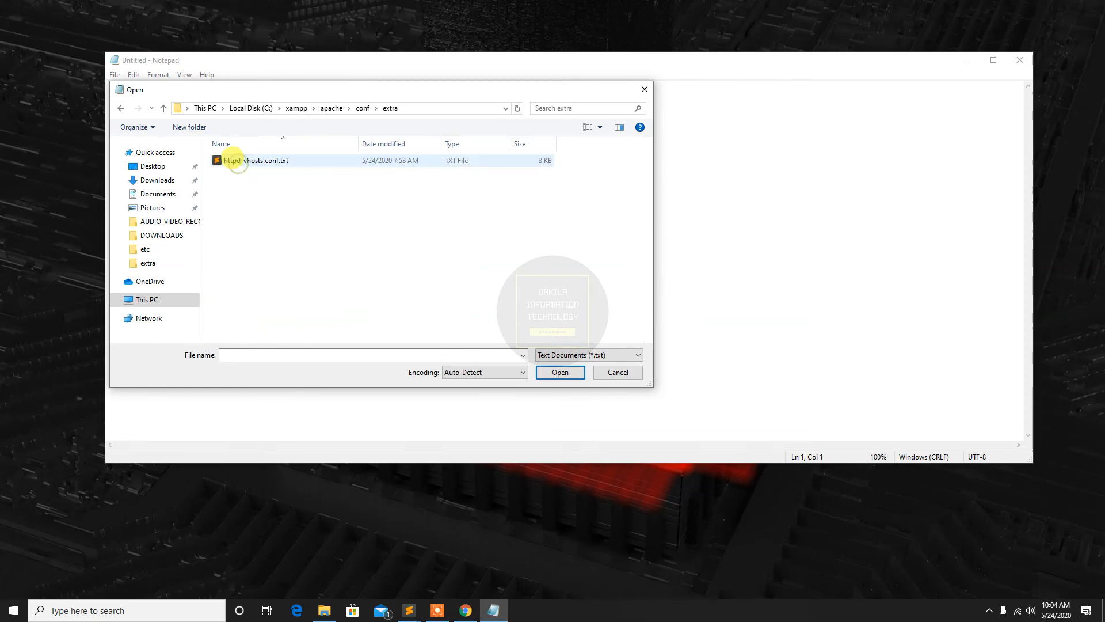
# Show all file types in the extra folder and open httpd-vhosts.conf
pyautogui.click(550, 353)
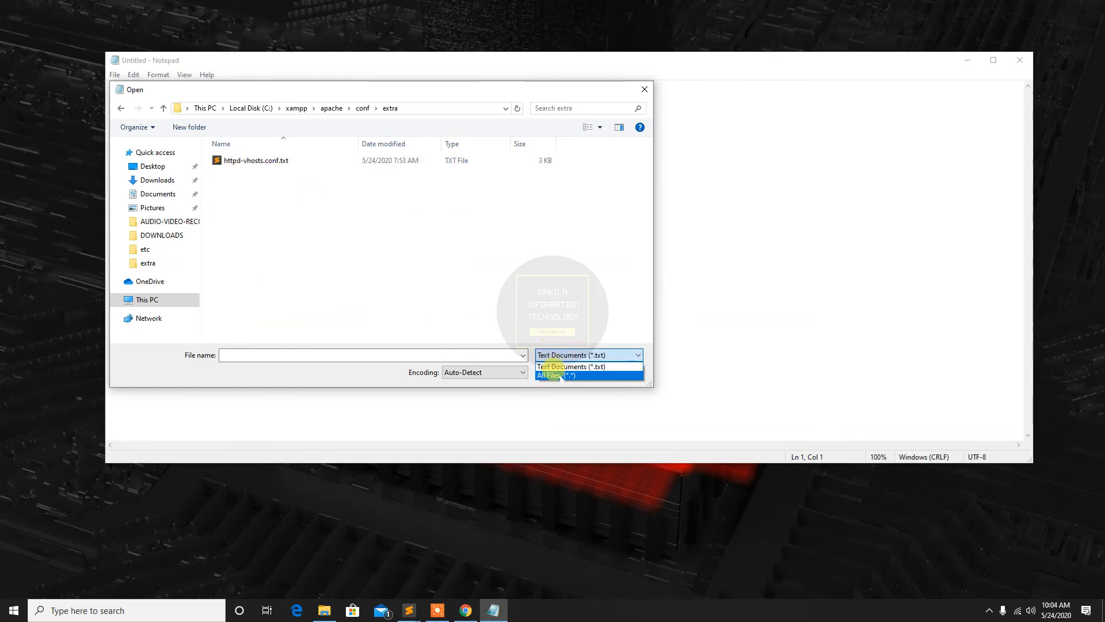
pyautogui.click(558, 376)
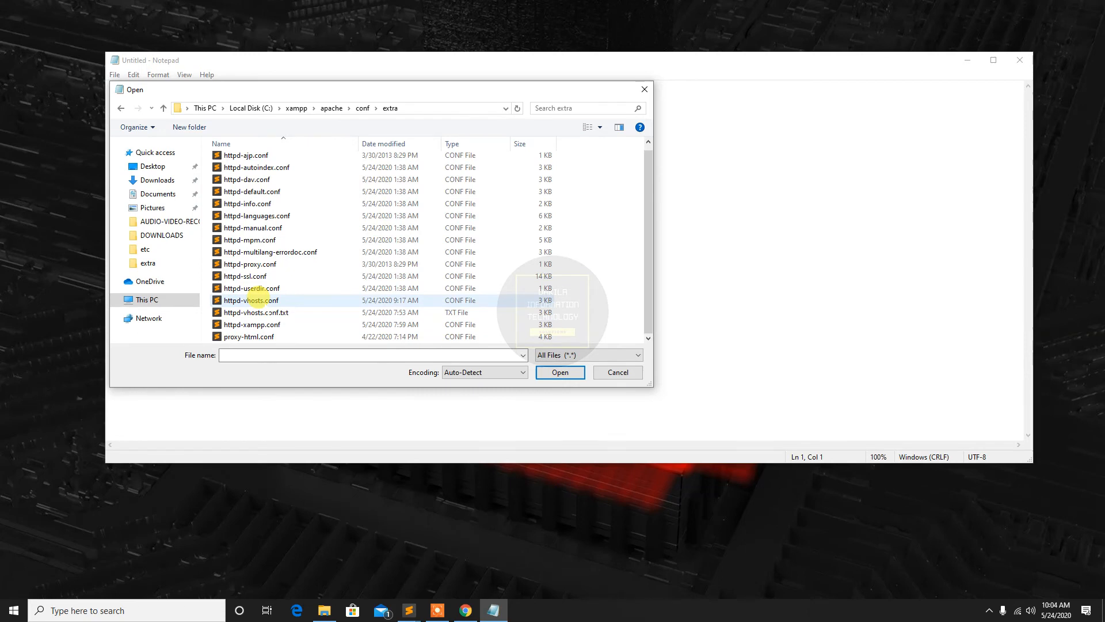
pyautogui.click(255, 300)
pyautogui.click(543, 373)
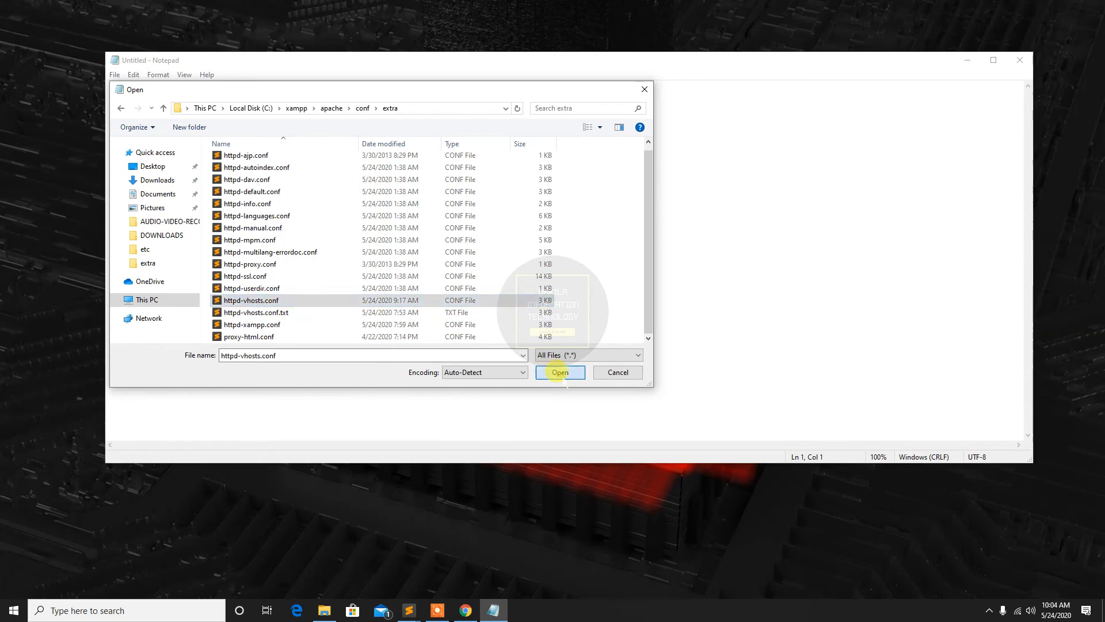
# Paste the copied VirtualHost block at the end of httpd-vhosts.conf, below the vh.site.com entry
pyautogui.scroll(-20, 422, 284)
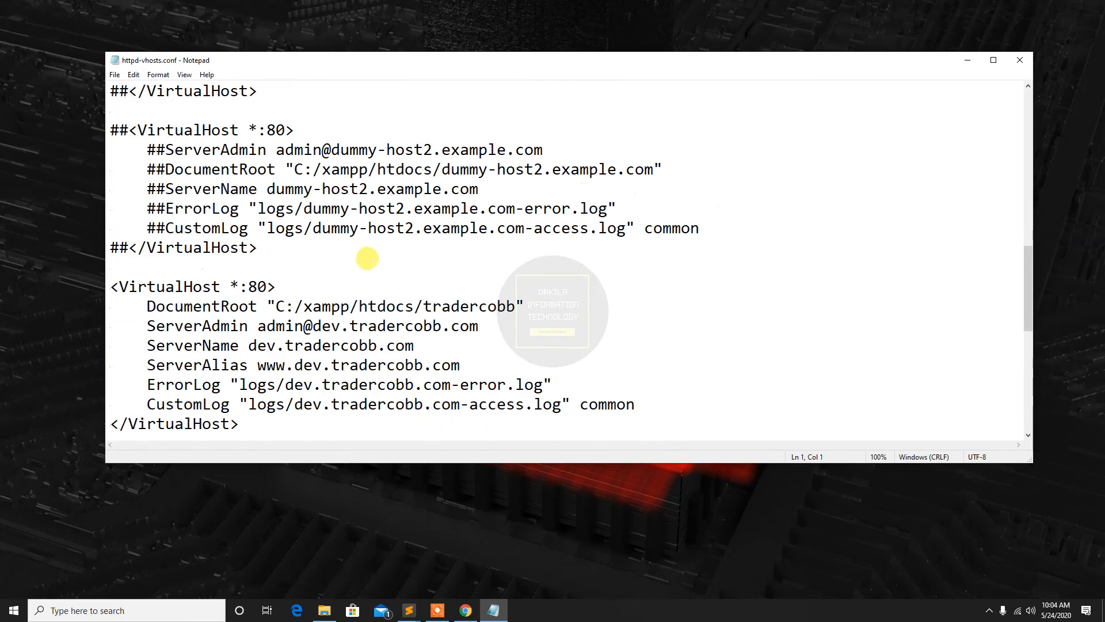
pyautogui.click(215, 403)
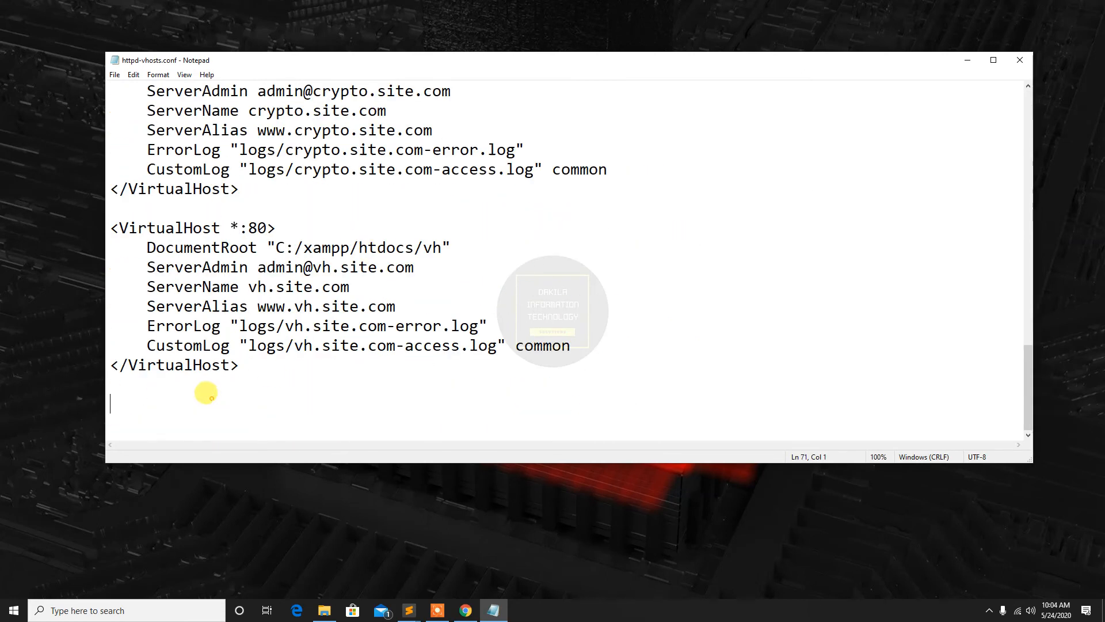
pyautogui.rightClick(211, 397)
pyautogui.click(240, 448)
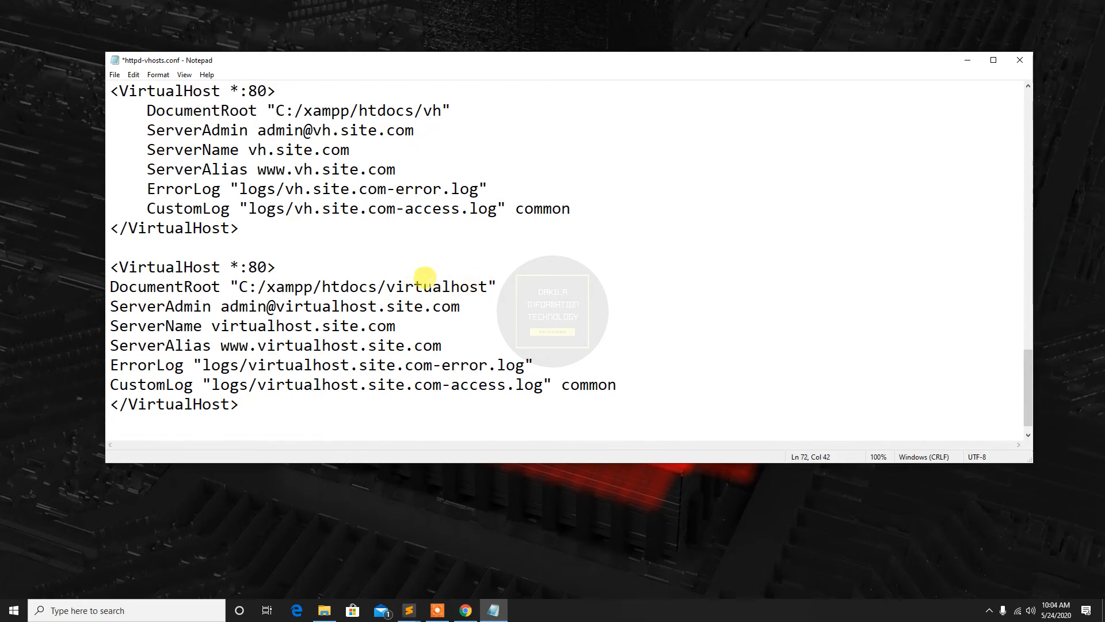
# Review the DocumentRoot folder, ServerAdmin address and ServerName values in the pasted VirtualHost block
pyautogui.moveTo(386, 286); pyautogui.dragTo(484, 288)
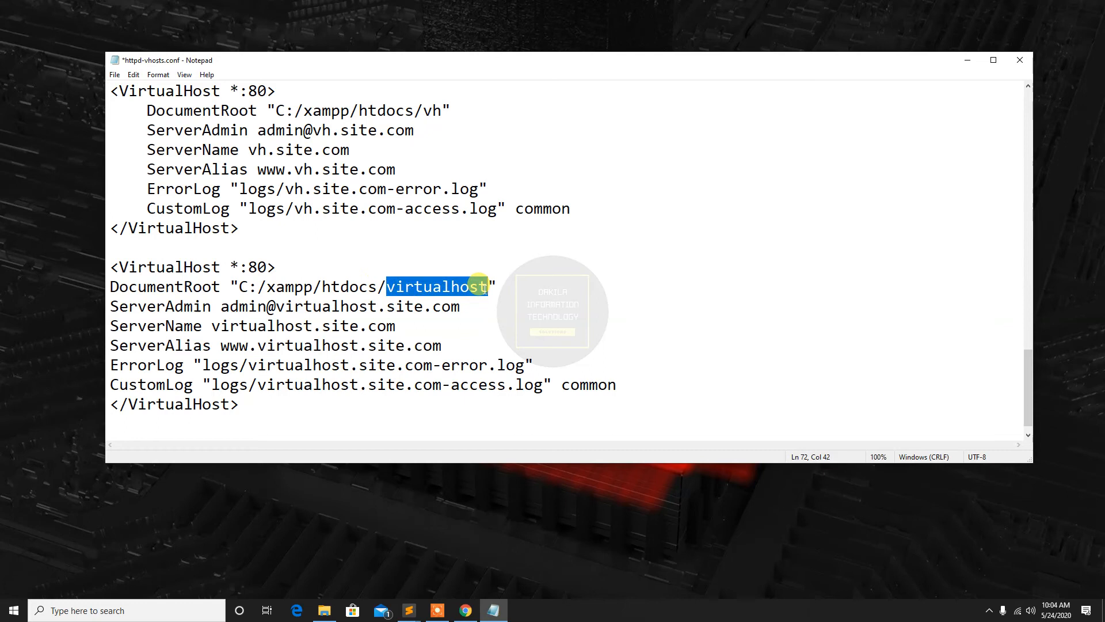
pyautogui.click(223, 306)
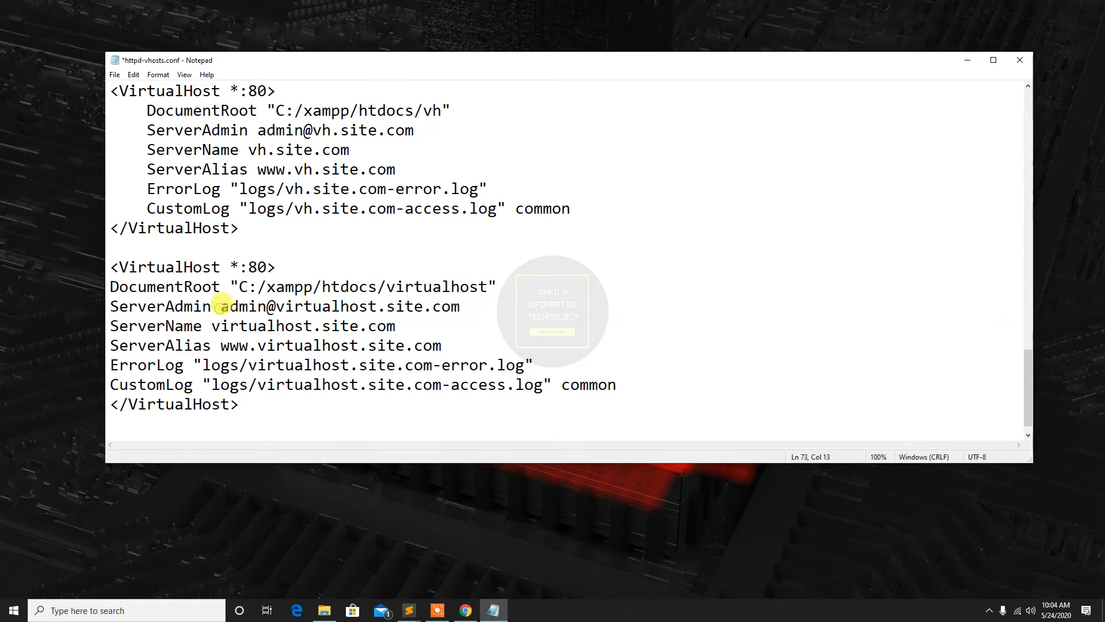
pyautogui.moveTo(215, 305); pyautogui.dragTo(255, 305)
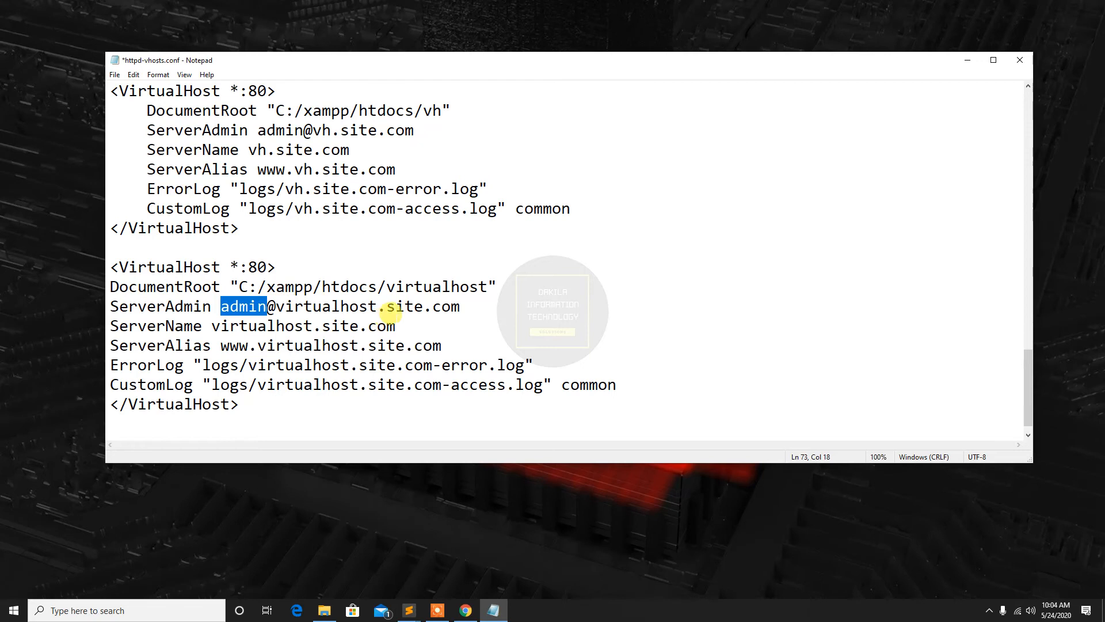
pyautogui.moveTo(208, 326); pyautogui.dragTo(368, 323)
pyautogui.click(368, 324)
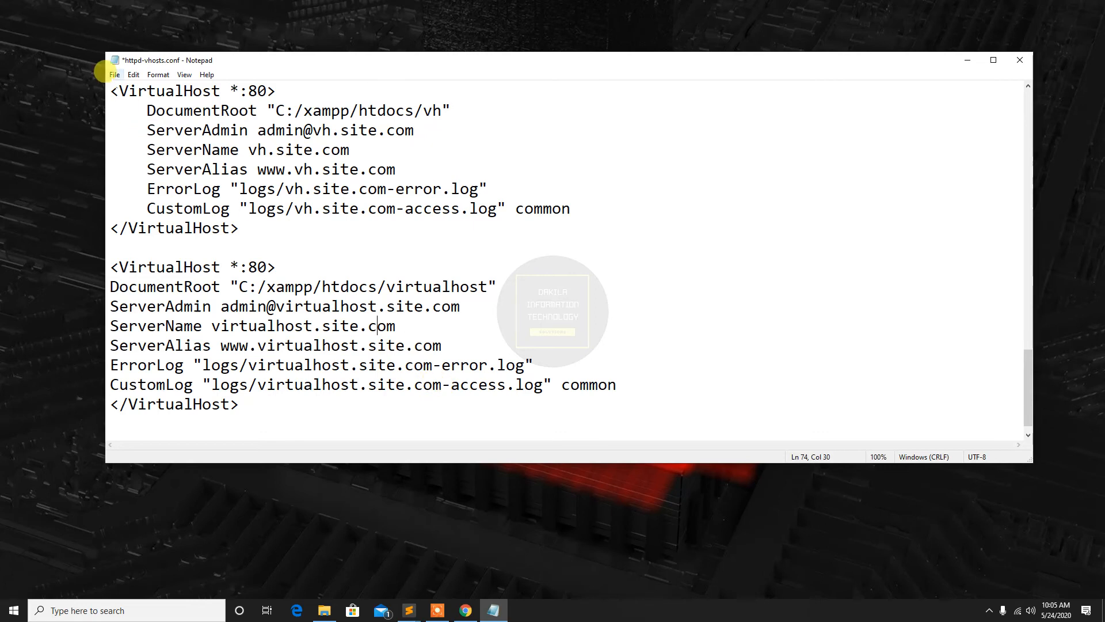
# Save the file with type All Files, overwriting the existing httpd-vhosts.conf in the extra folder
pyautogui.click(113, 75)
pyautogui.click(139, 139)
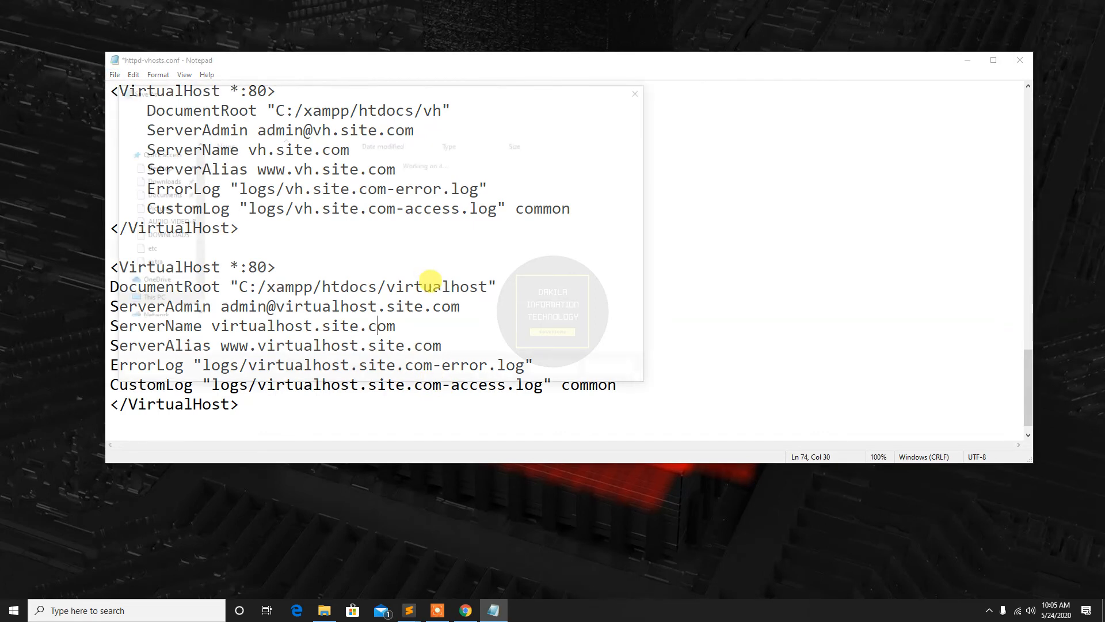
pyautogui.click(445, 345)
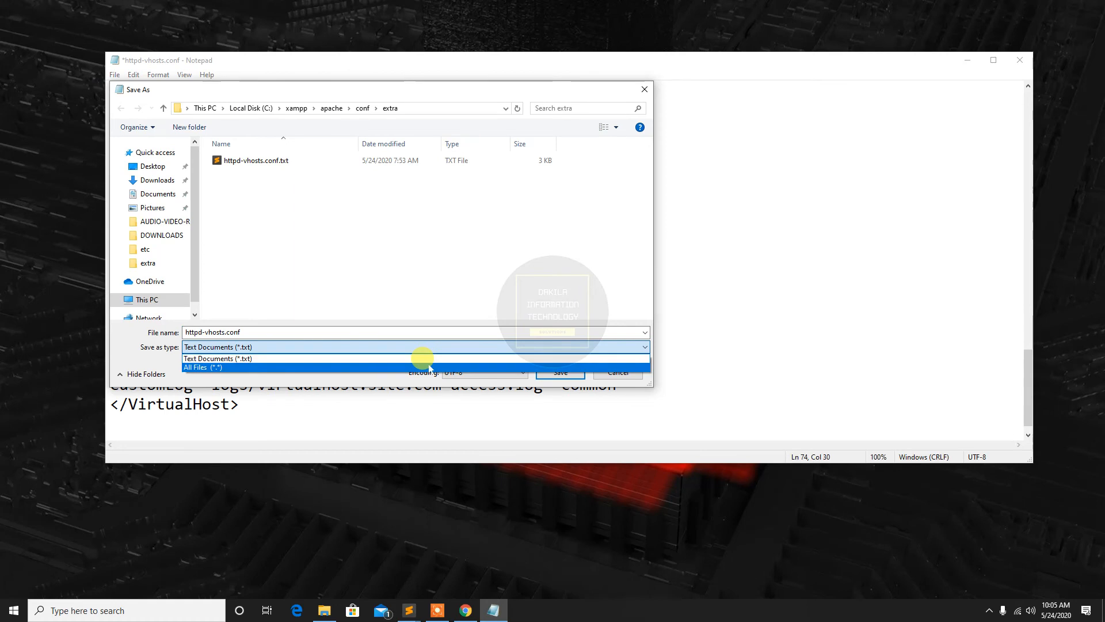
pyautogui.click(429, 367)
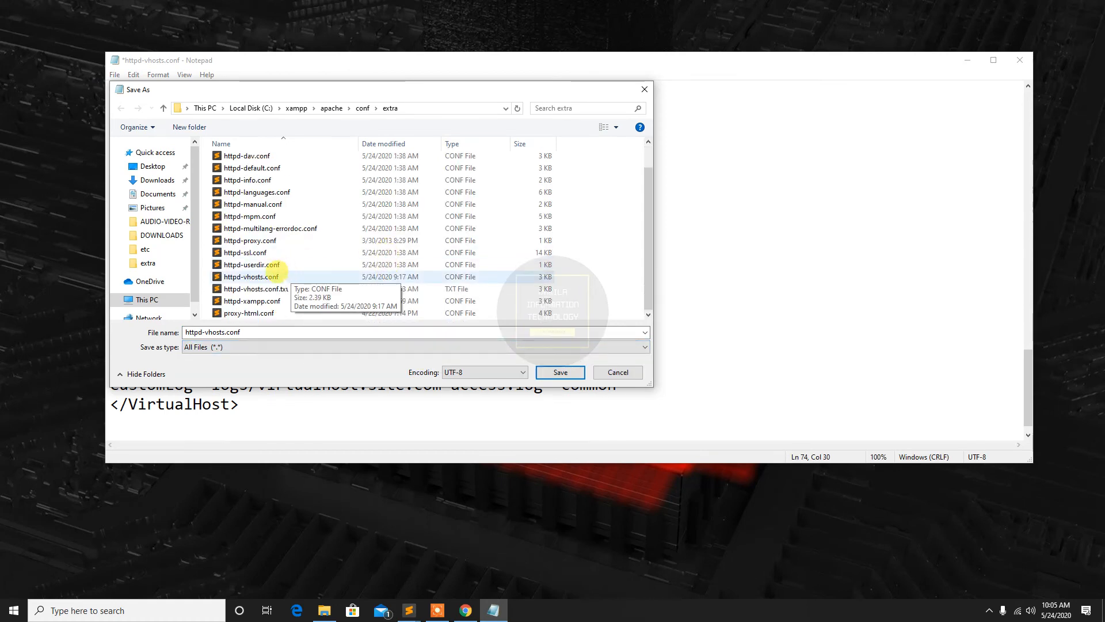
pyautogui.click(270, 277)
pyautogui.click(557, 372)
pyautogui.click(577, 305)
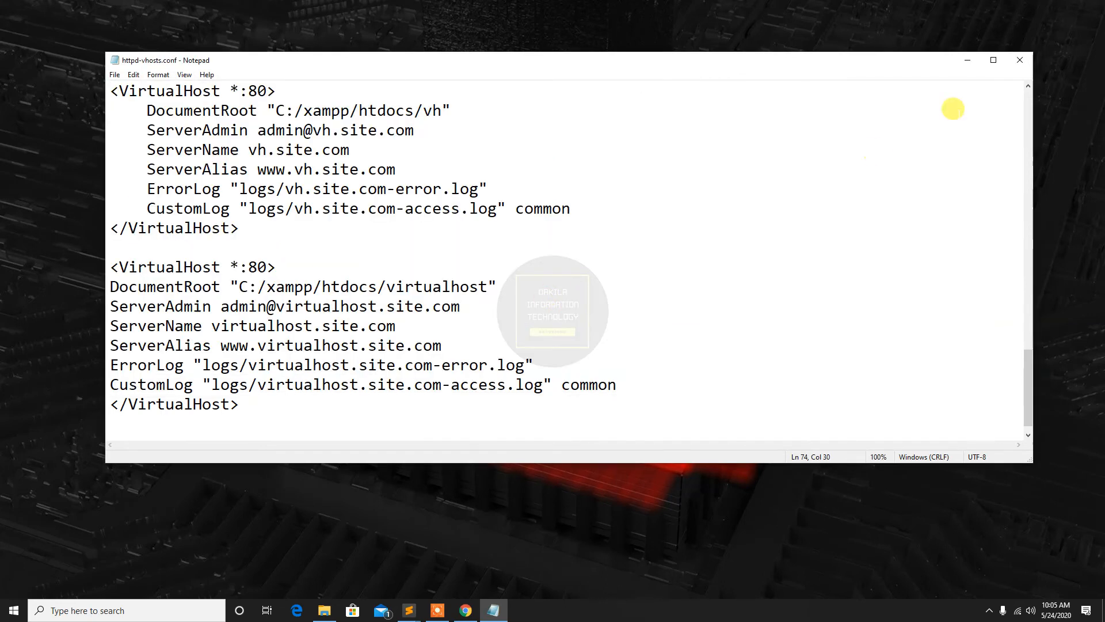
# Minimize Notepad and check step 6 of the PDF guide in Chrome for the hosts file configuration
pyautogui.click(967, 61)
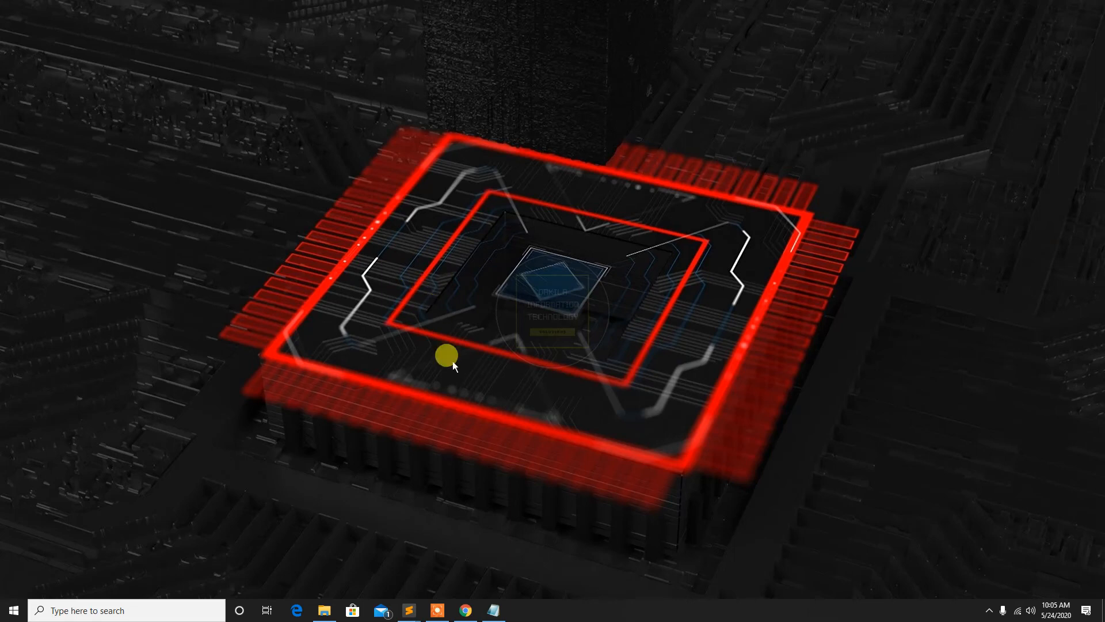
pyautogui.click(465, 609)
pyautogui.click(405, 403)
pyautogui.scroll(-9, 380, 322)
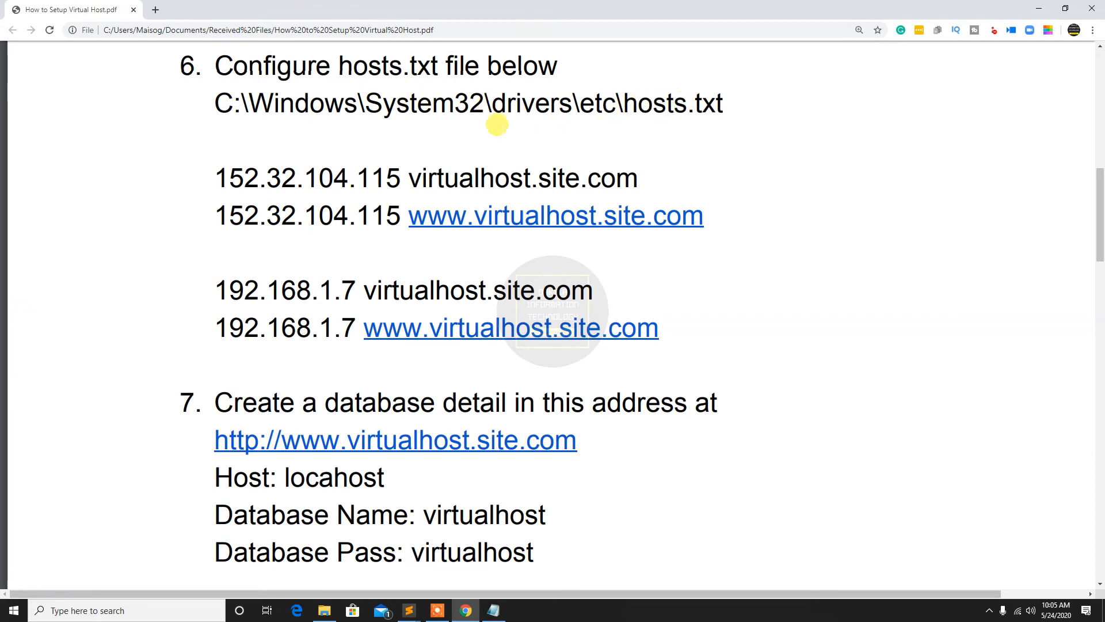
pyautogui.click(466, 610)
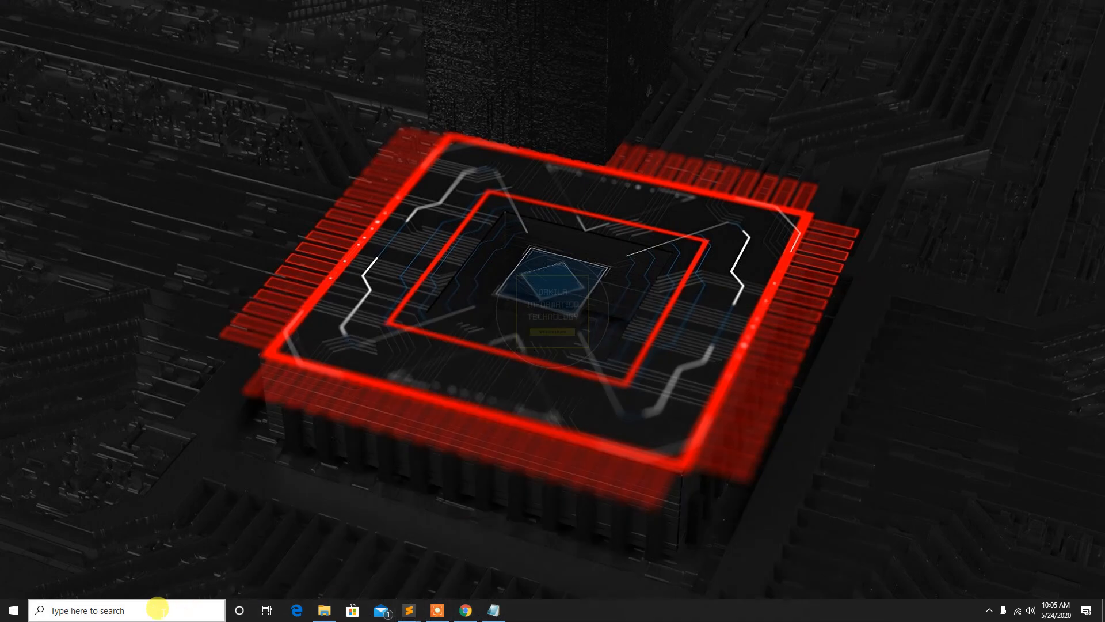
# Launch a new Notepad window as administrator and bring up its dialog for opening a file
pyautogui.click(160, 610)
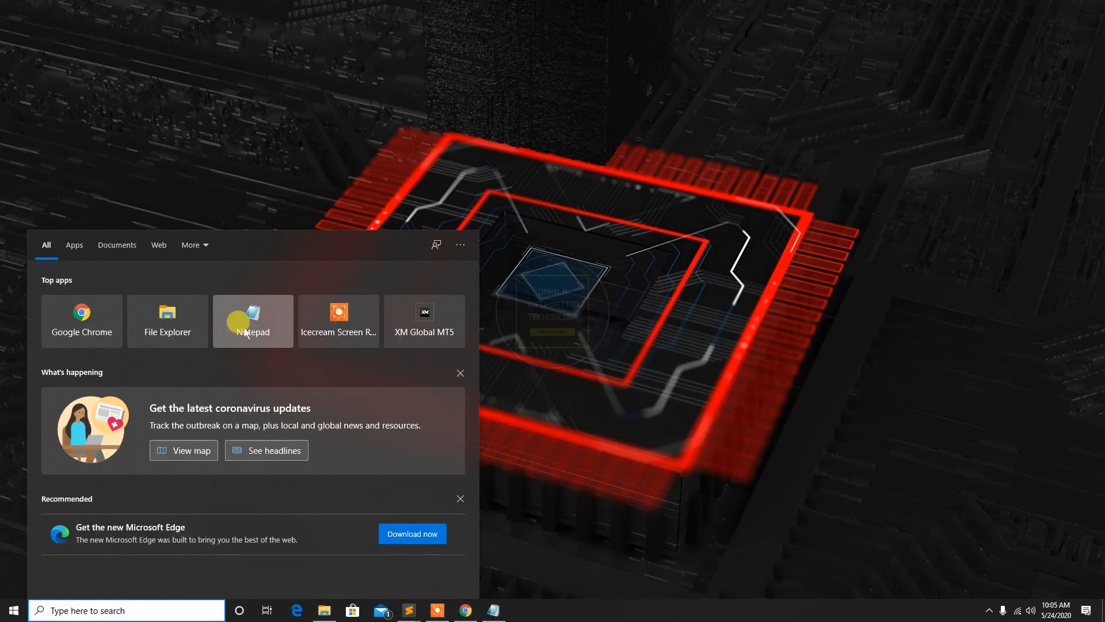
pyautogui.write('note')
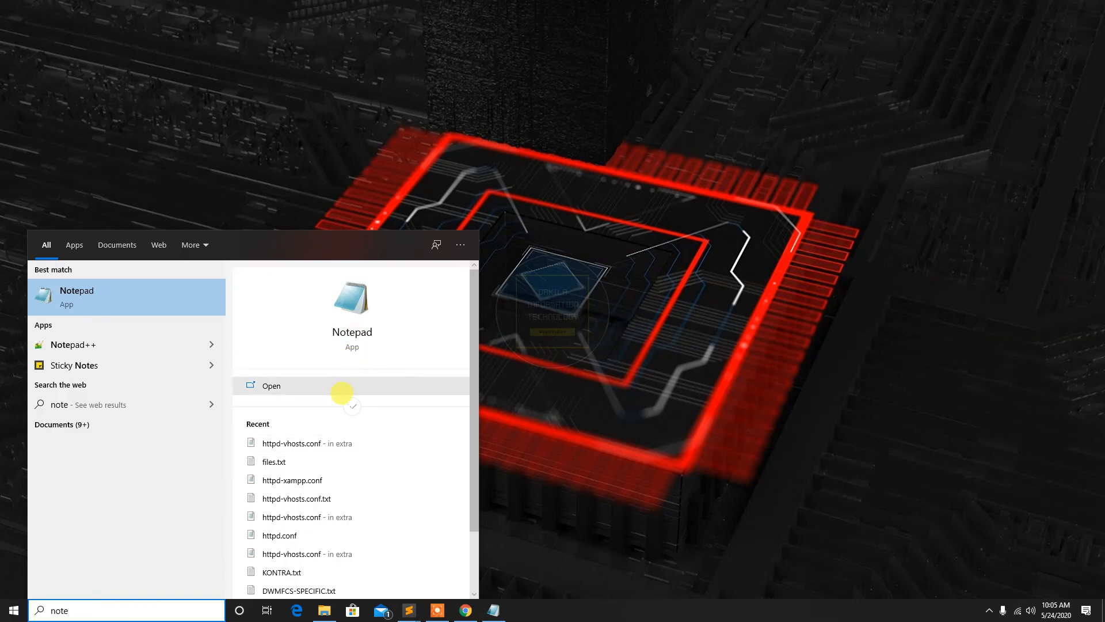
pyautogui.click(351, 405)
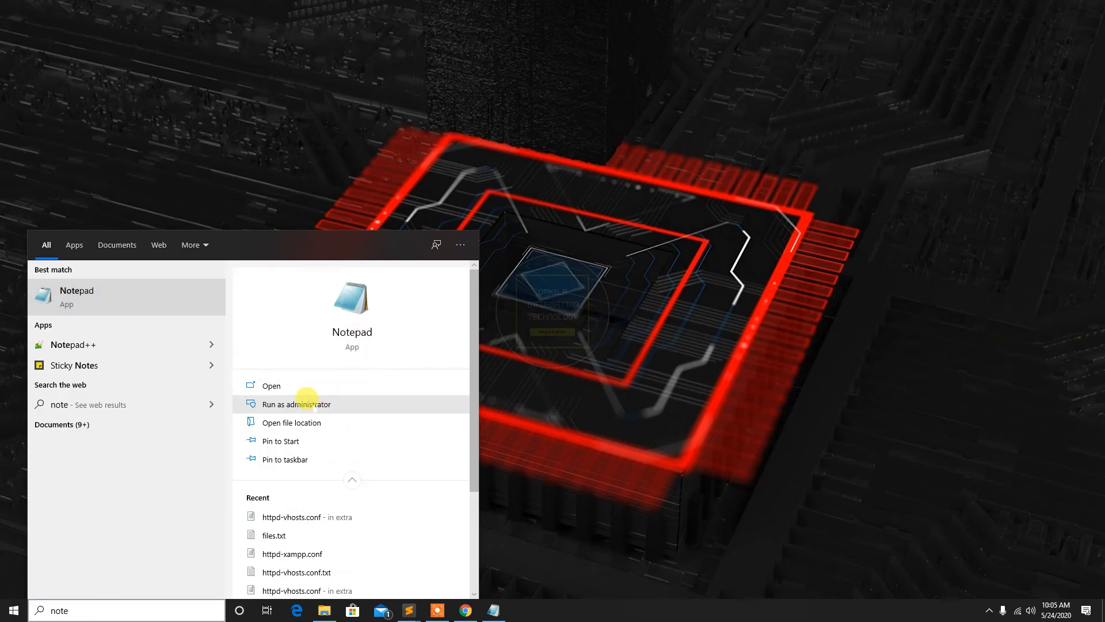
pyautogui.click(313, 404)
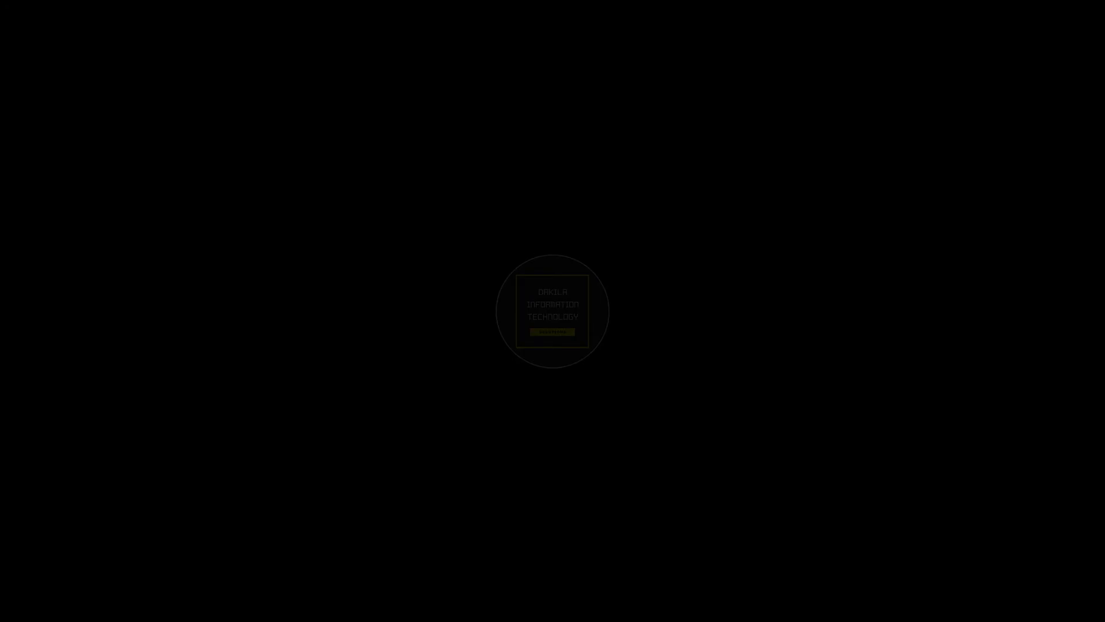
pyautogui.click(476, 348)
pyautogui.click(106, 72)
pyautogui.click(157, 116)
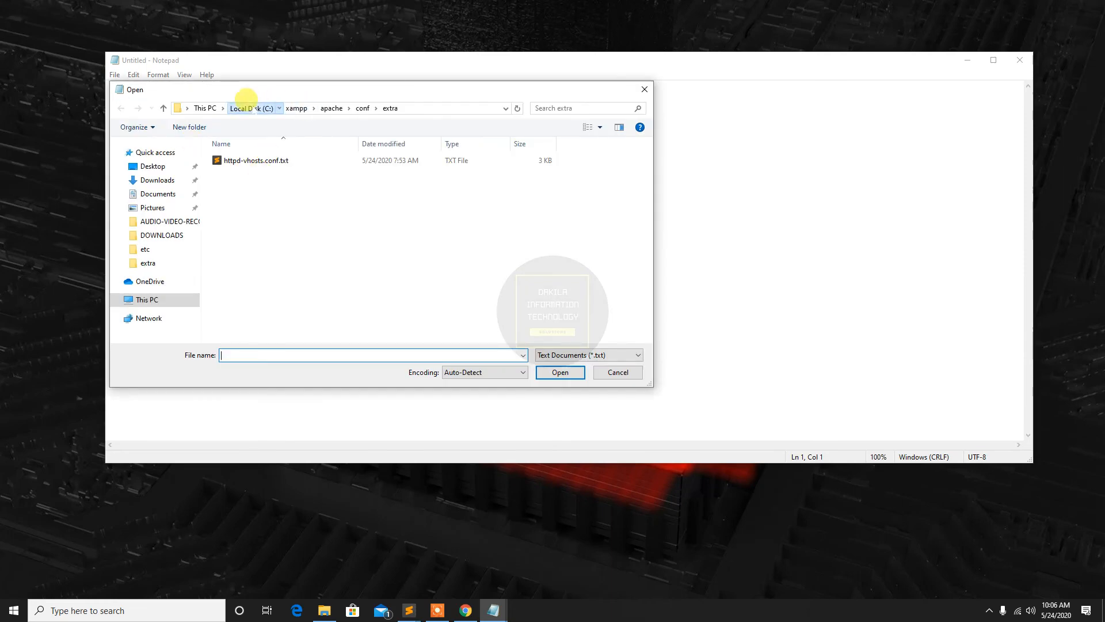
# Browse to the C:\Windows\System32\drivers\etc folder in the Open dialog
pyautogui.click(249, 108)
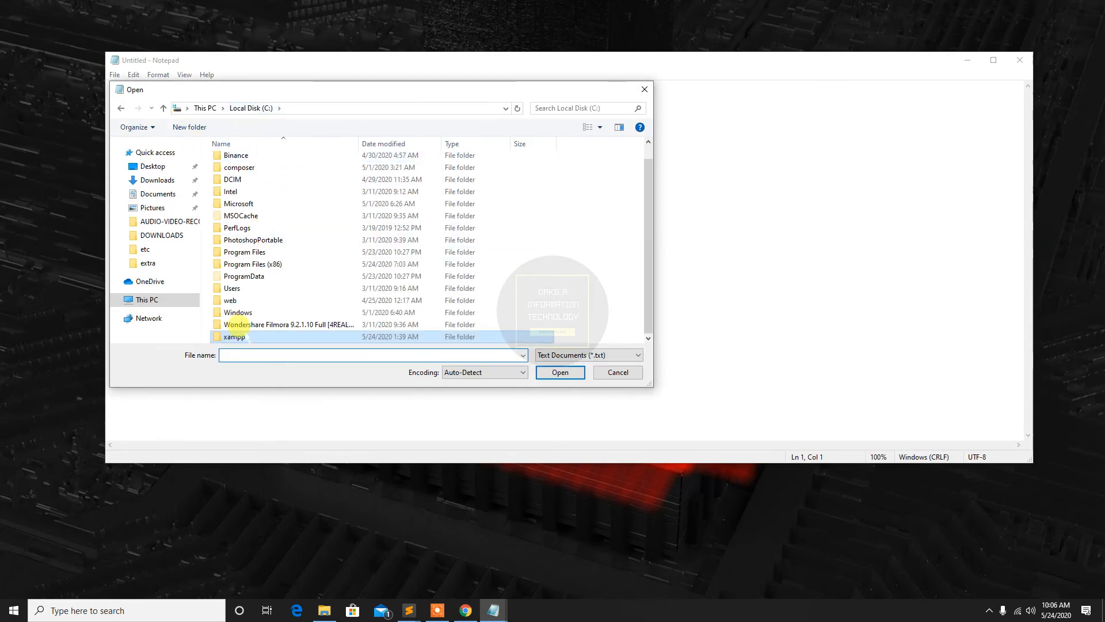
pyautogui.scroll(1, 240, 307)
pyautogui.scroll(-1, 241, 308)
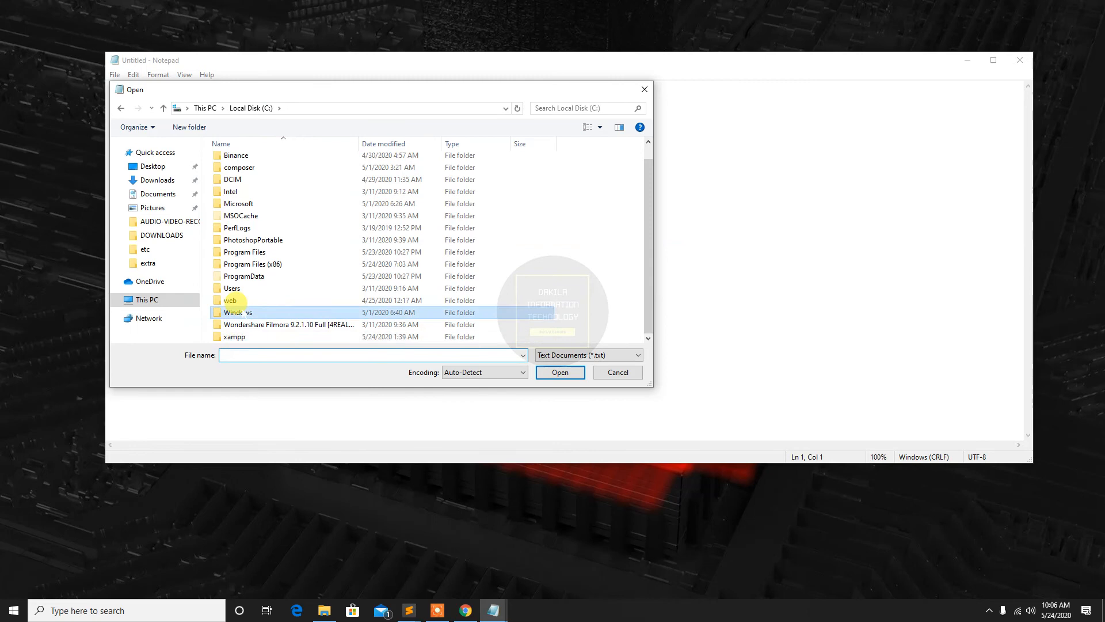
pyautogui.doubleClick(241, 311)
pyautogui.scroll(-20, 253, 245)
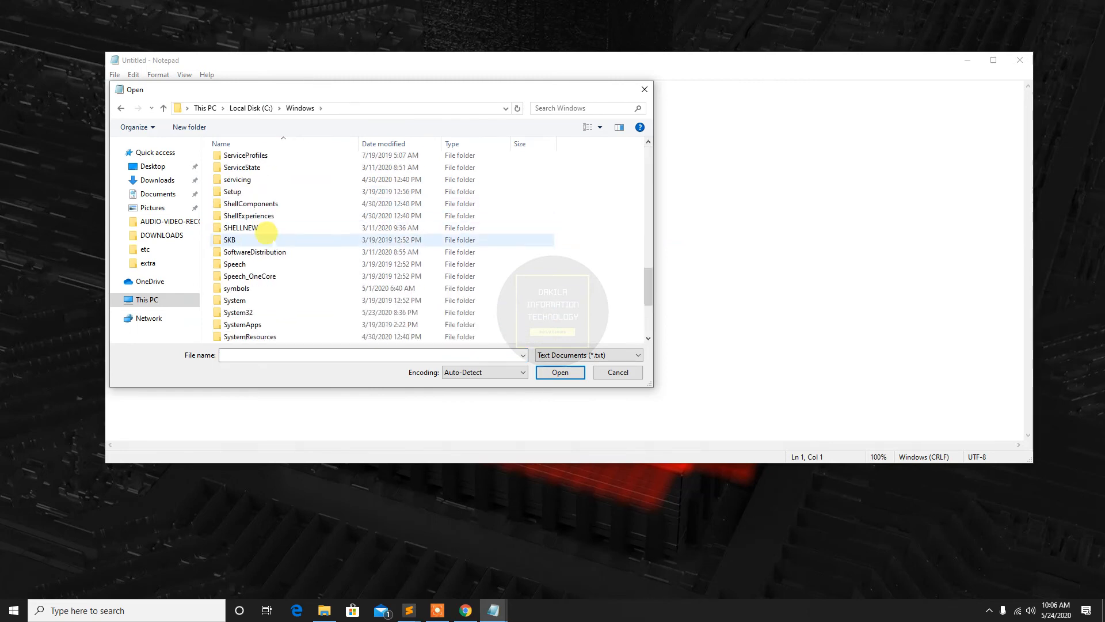
pyautogui.doubleClick(245, 312)
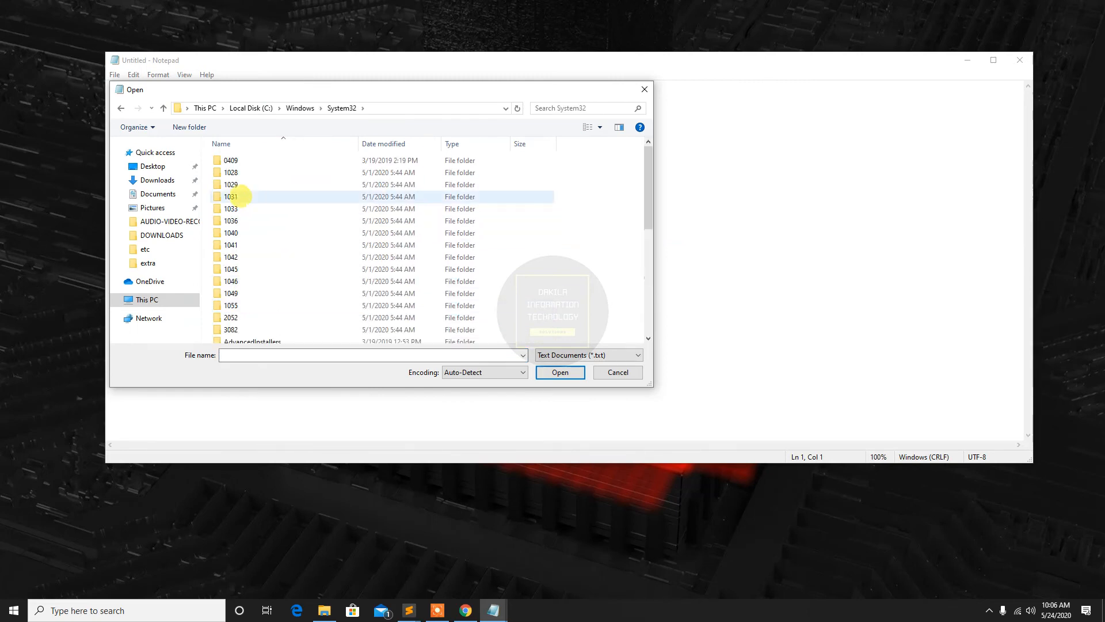
pyautogui.scroll(-3, 245, 205)
pyautogui.scroll(-2, 244, 206)
pyautogui.scroll(2, 245, 214)
pyautogui.scroll(-3, 245, 216)
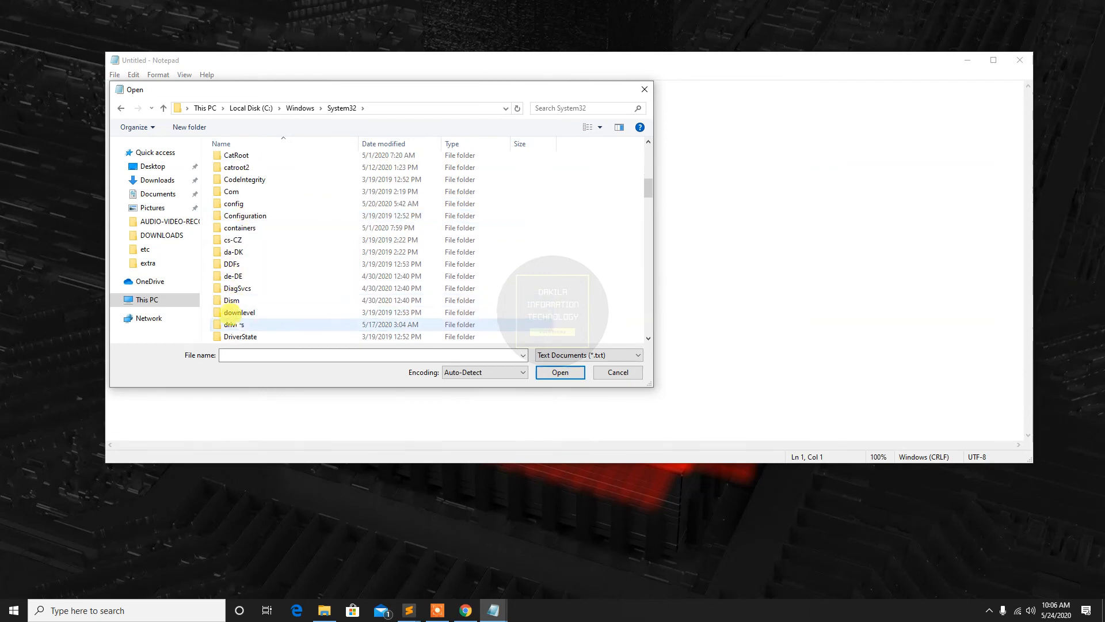
pyautogui.doubleClick(234, 324)
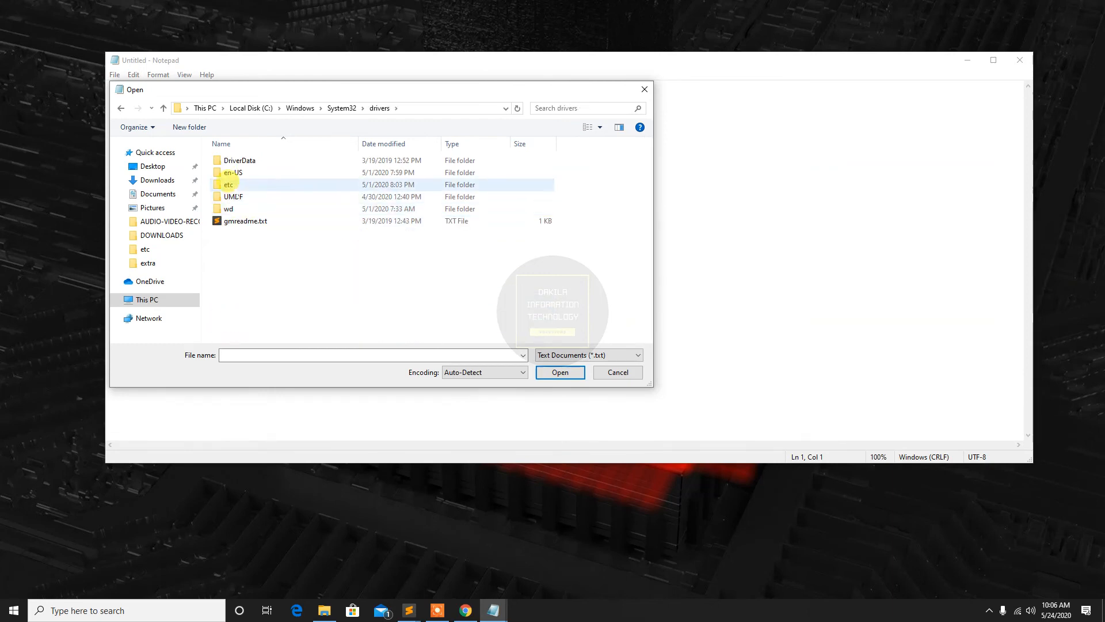
pyautogui.doubleClick(229, 184)
pyautogui.click(587, 355)
pyautogui.click(597, 375)
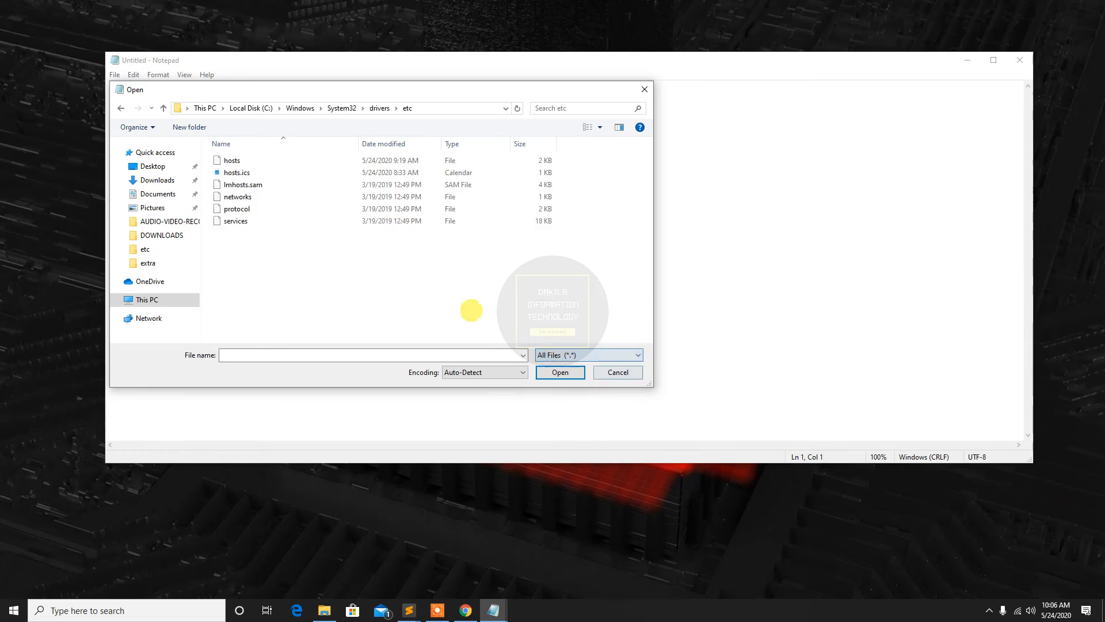
pyautogui.click(232, 160)
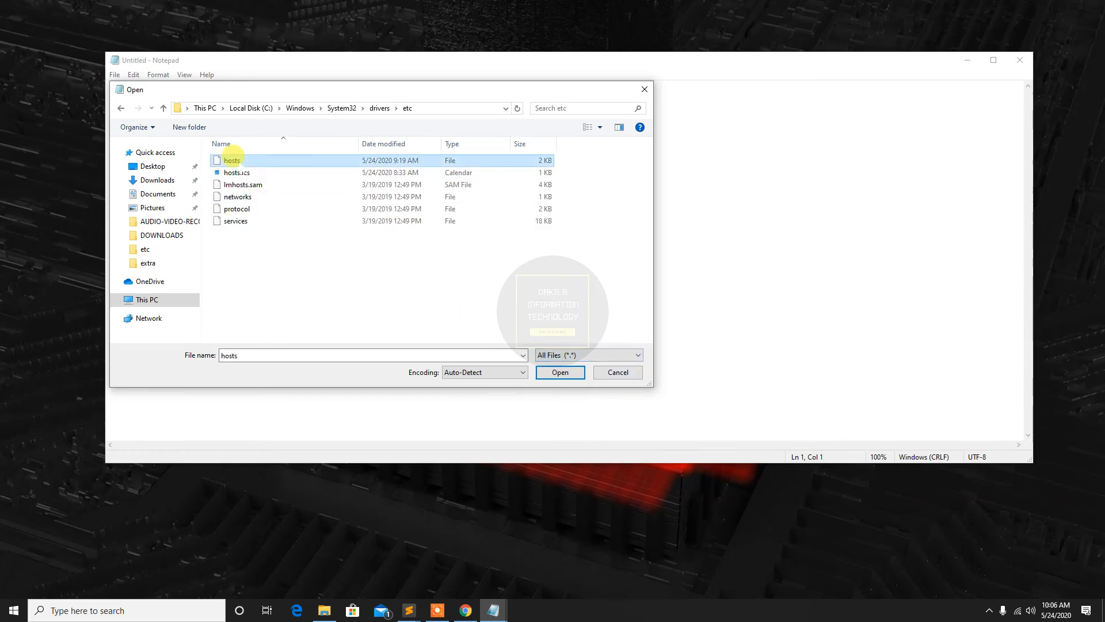
pyautogui.click(560, 372)
pyautogui.scroll(-8, 466, 302)
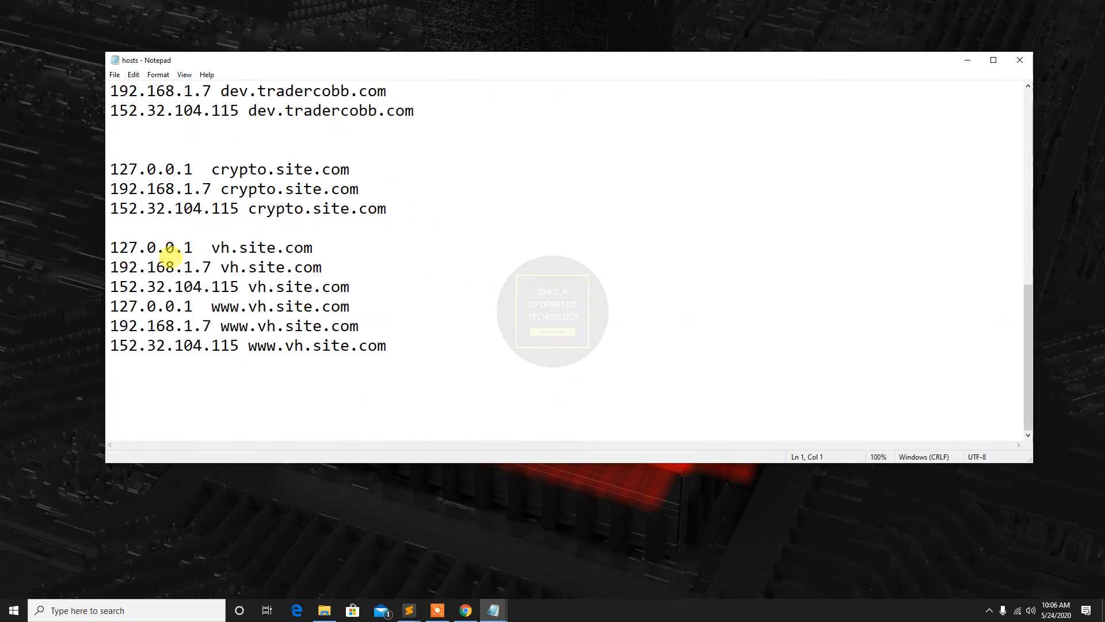
pyautogui.press('Return')
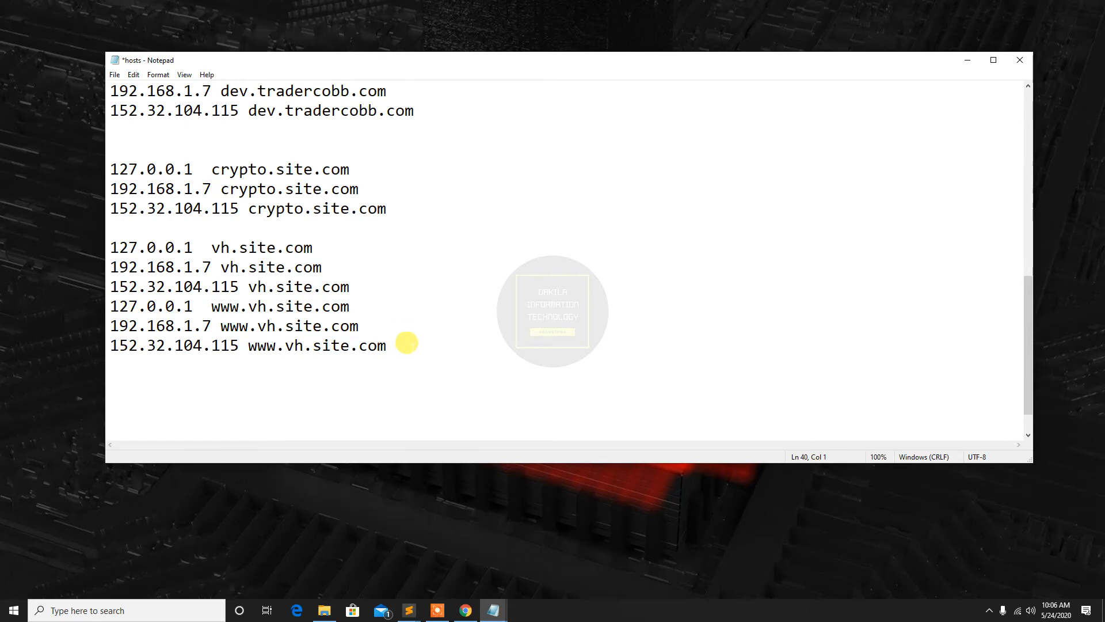
# Copy the four virtualhost.site.com entries for 152.32.104.115 and 192.168.1.7 from step 6 of the PDF guide in Chrome
pyautogui.moveTo(493, 613)
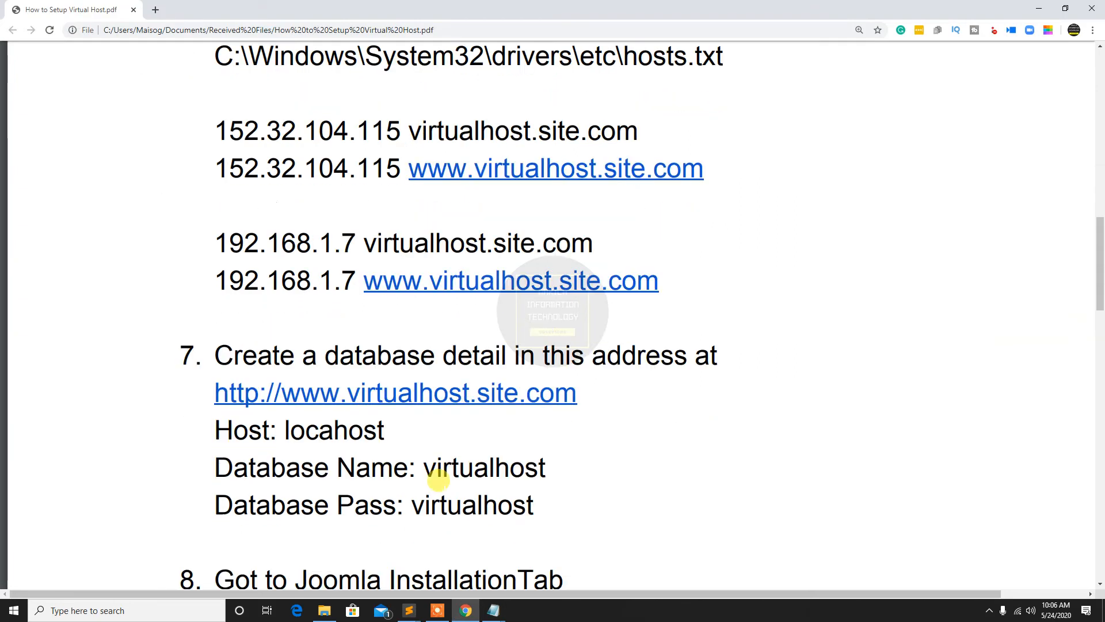
pyautogui.scroll(-4, 439, 479)
pyautogui.scroll(1, 323, 242)
pyautogui.scroll(4, 308, 254)
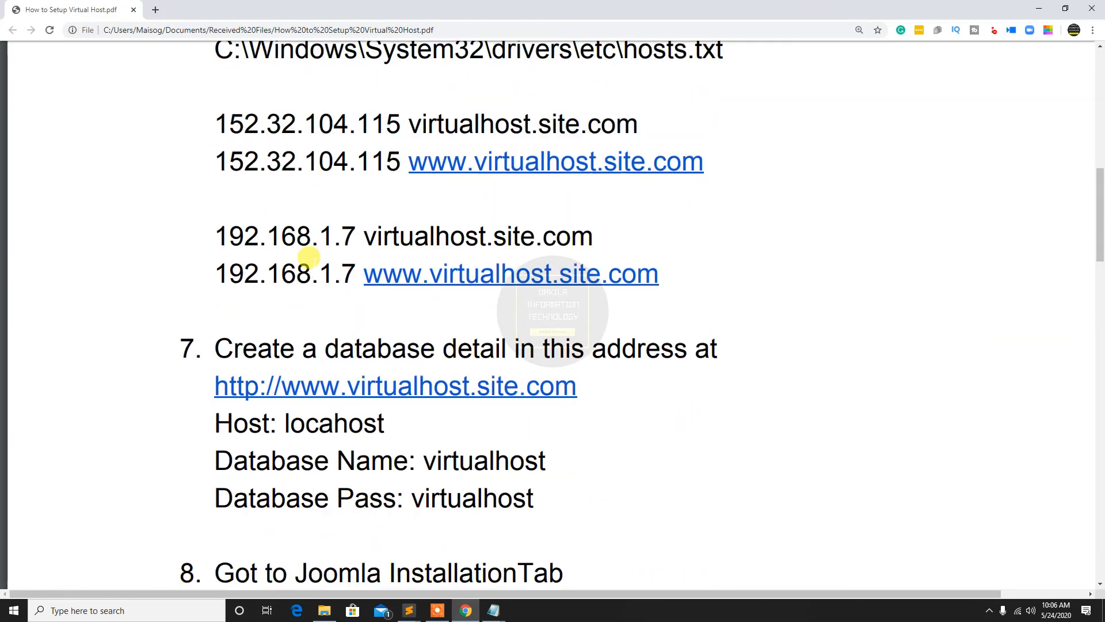
pyautogui.moveTo(216, 171); pyautogui.dragTo(682, 327)
pyautogui.rightClick(395, 215)
pyautogui.click(432, 224)
# Switch to the hosts file in Notepad and paste the copied virtualhost.site.com entries at the end
pyautogui.moveTo(494, 615)
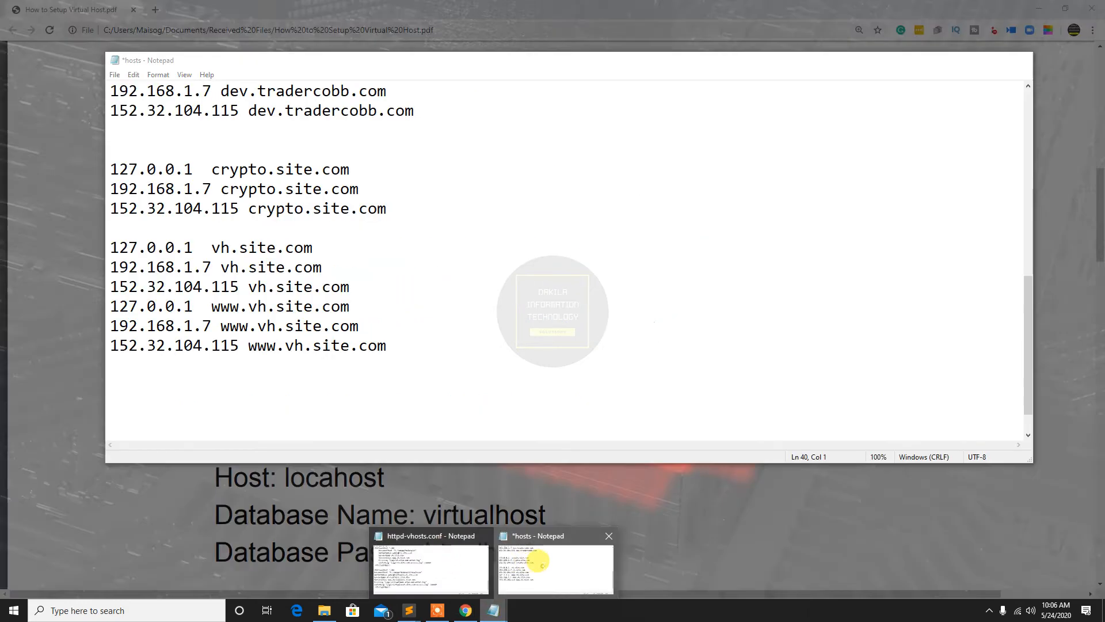
pyautogui.click(544, 561)
pyautogui.rightClick(297, 403)
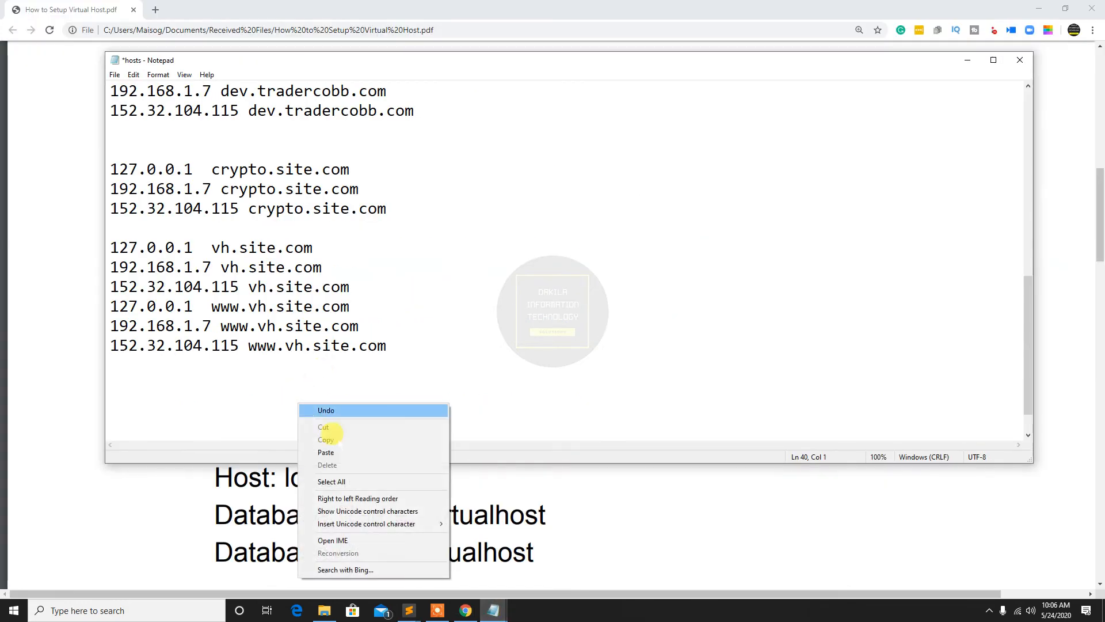
pyautogui.click(325, 437)
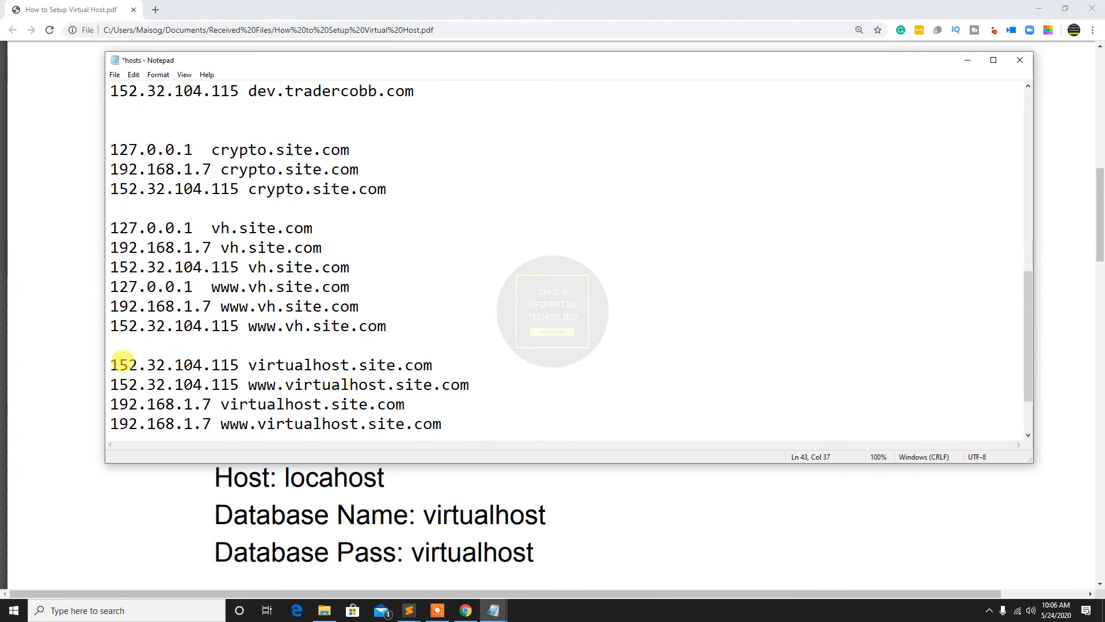
# Examine the IP addresses and host names in the first two pasted entries of the hosts file
pyautogui.moveTo(111, 358); pyautogui.dragTo(261, 357)
pyautogui.click(266, 360)
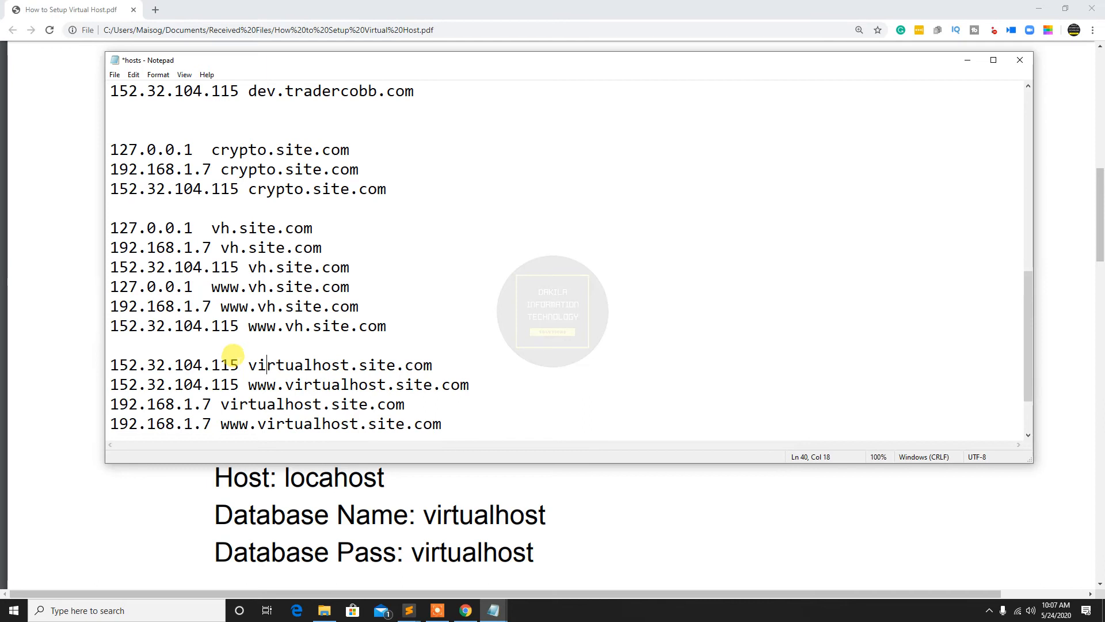
pyautogui.moveTo(245, 359); pyautogui.dragTo(359, 361)
pyautogui.click(421, 364)
pyautogui.moveTo(237, 361); pyautogui.dragTo(111, 365)
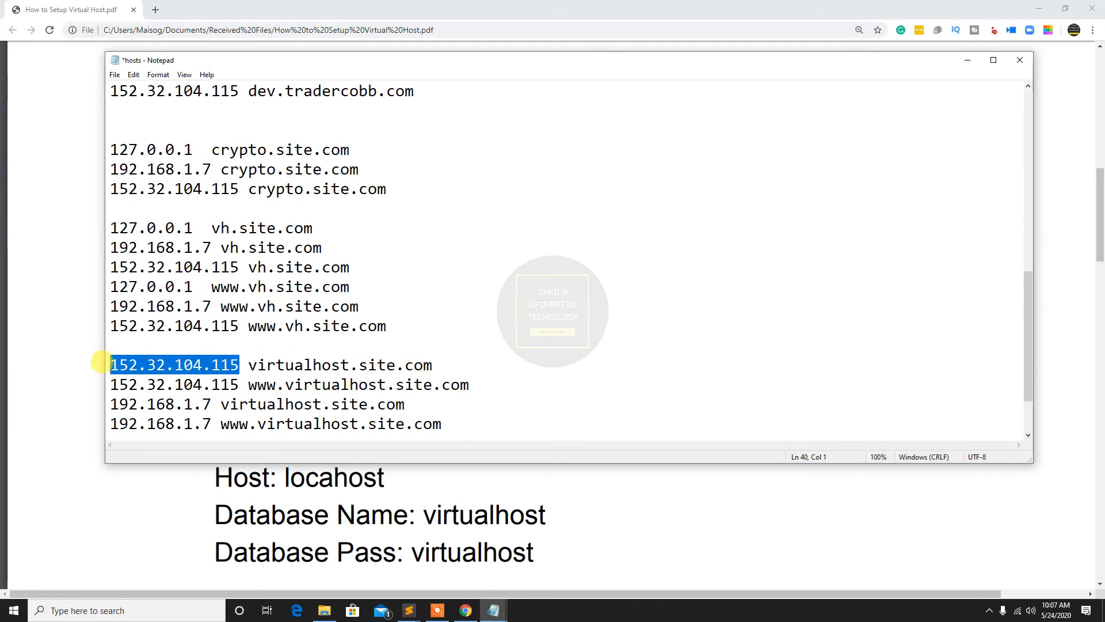
pyautogui.click(237, 362)
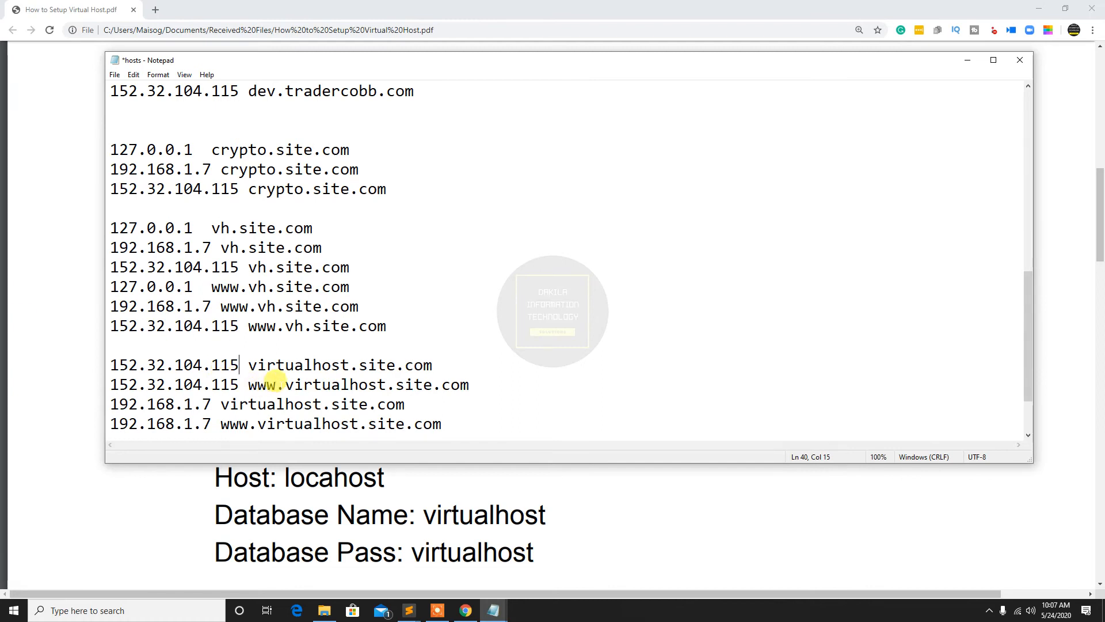
pyautogui.click(238, 382)
pyautogui.moveTo(248, 385); pyautogui.dragTo(416, 384)
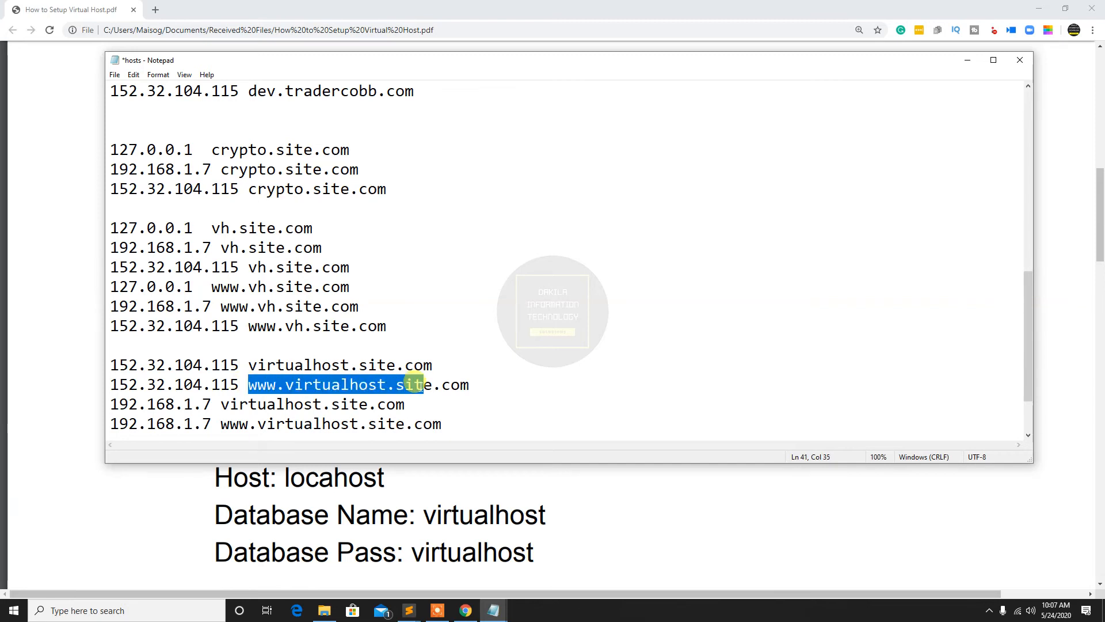
pyautogui.click(405, 403)
pyautogui.moveTo(405, 403); pyautogui.dragTo(109, 404)
pyautogui.click(211, 406)
pyautogui.moveTo(202, 404); pyautogui.dragTo(212, 404)
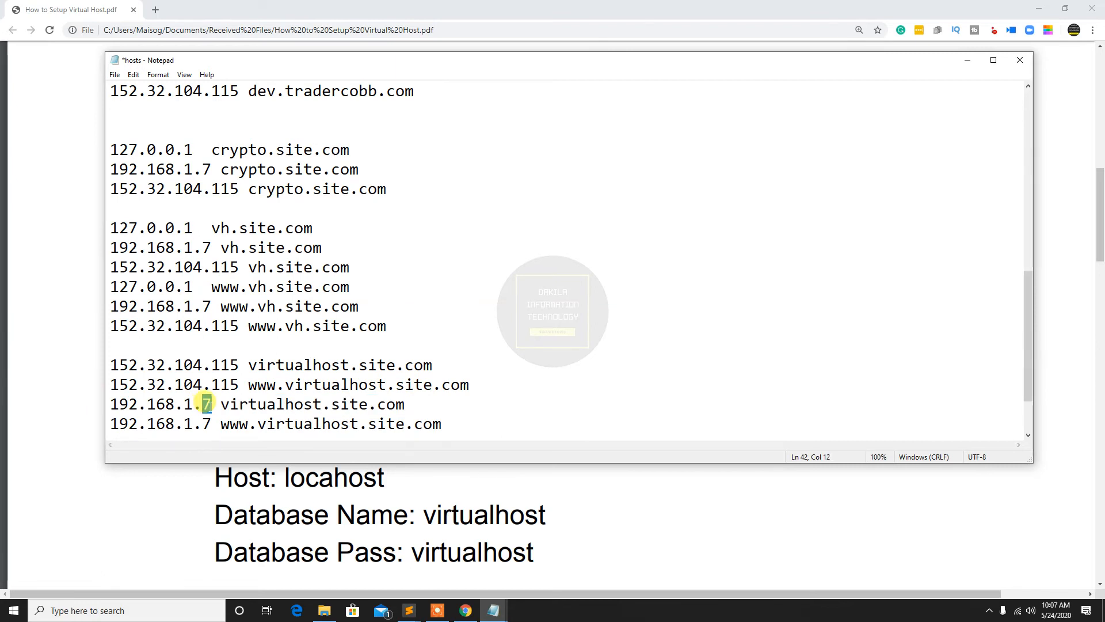
pyautogui.click(214, 403)
pyautogui.moveTo(220, 404); pyautogui.dragTo(406, 404)
pyautogui.click(267, 416)
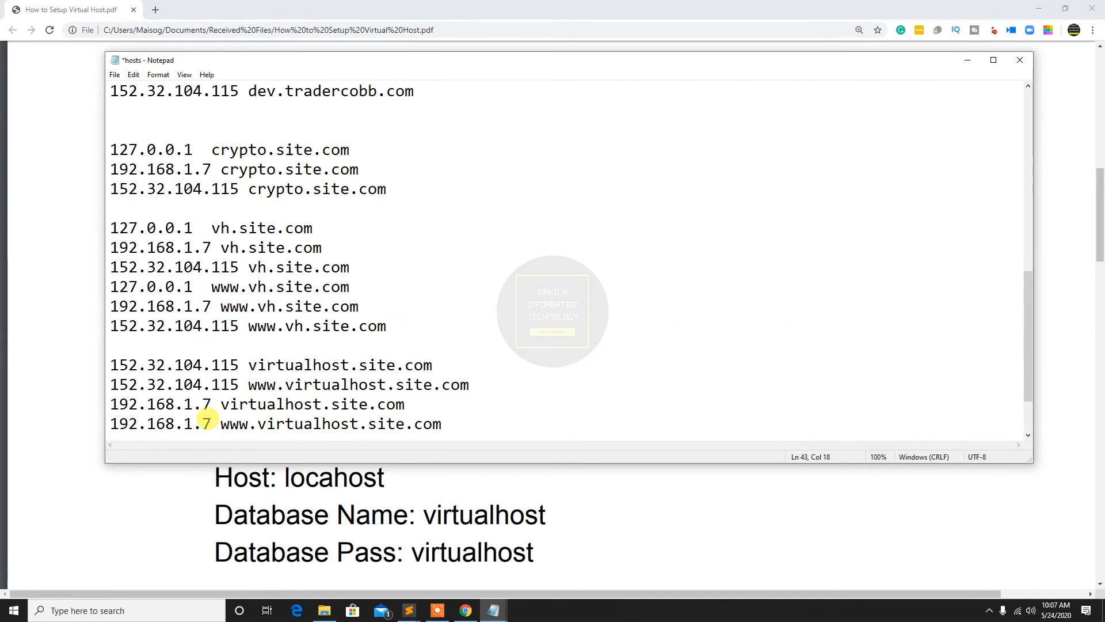
pyautogui.moveTo(213, 420); pyautogui.dragTo(452, 422)
pyautogui.click(444, 424)
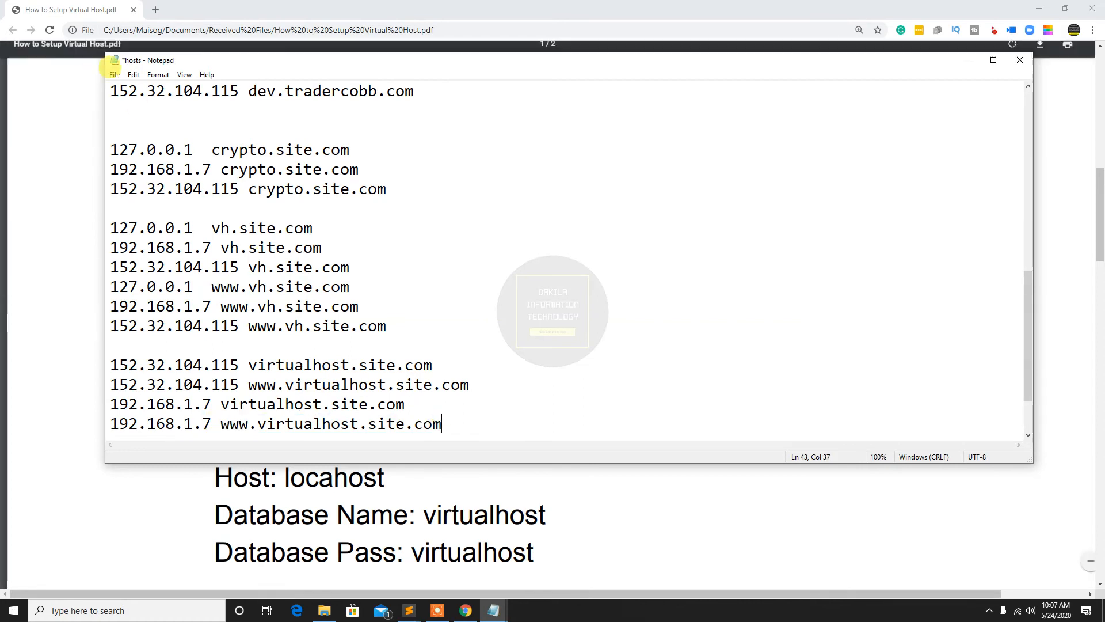
# Save the hosts file as type All Files over the existing hosts in System32\drivers\etc, and minimize Notepad
pyautogui.click(115, 75)
pyautogui.click(144, 138)
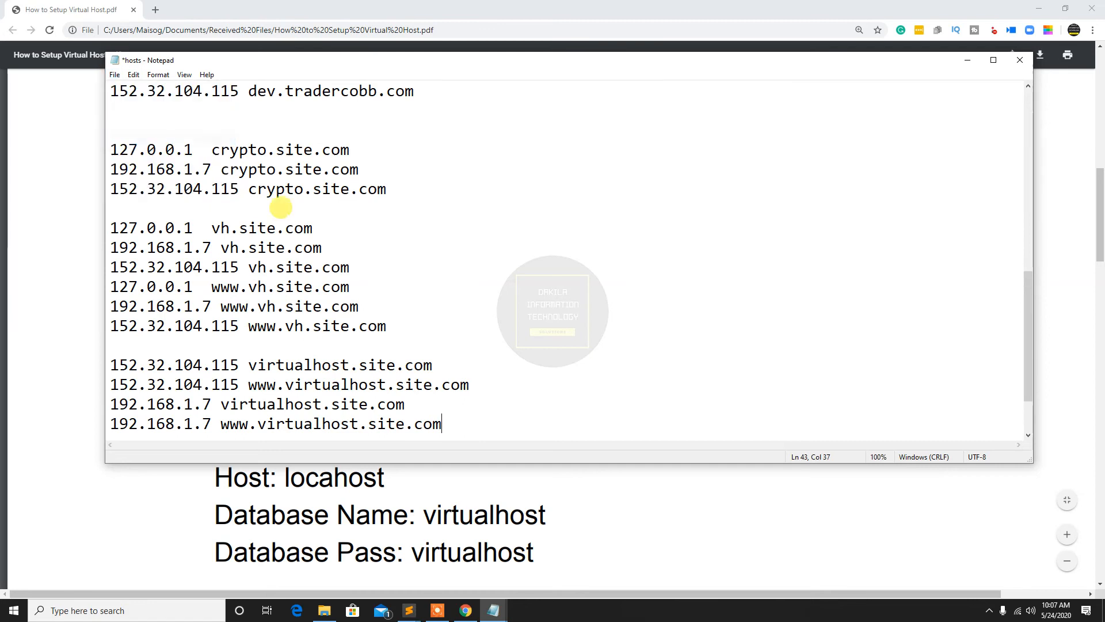
pyautogui.click(349, 347)
pyautogui.click(357, 366)
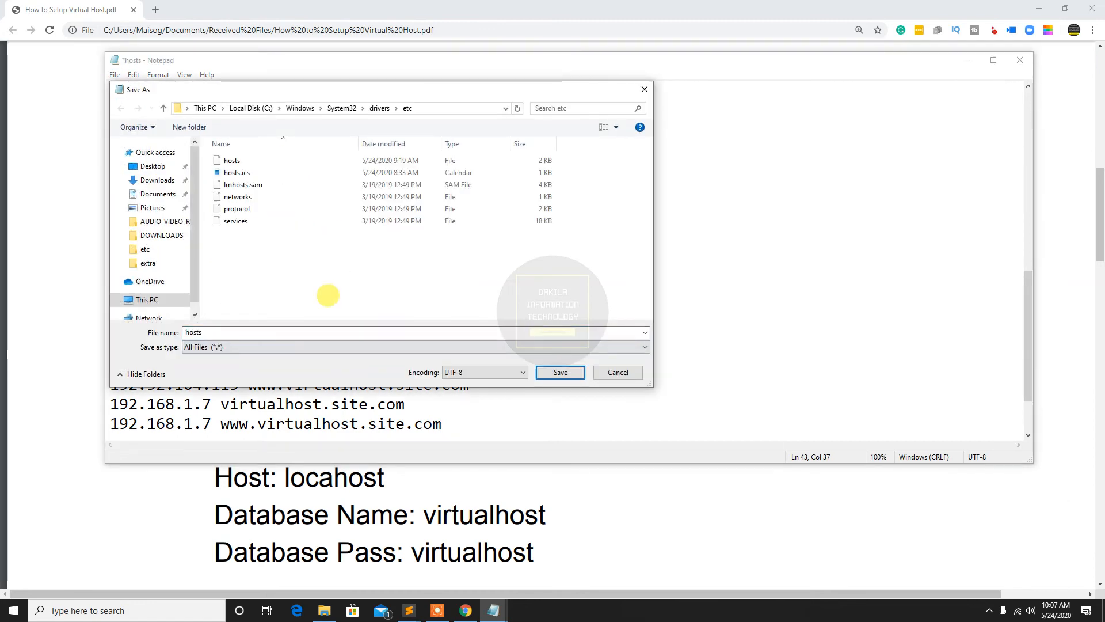
pyautogui.click(232, 159)
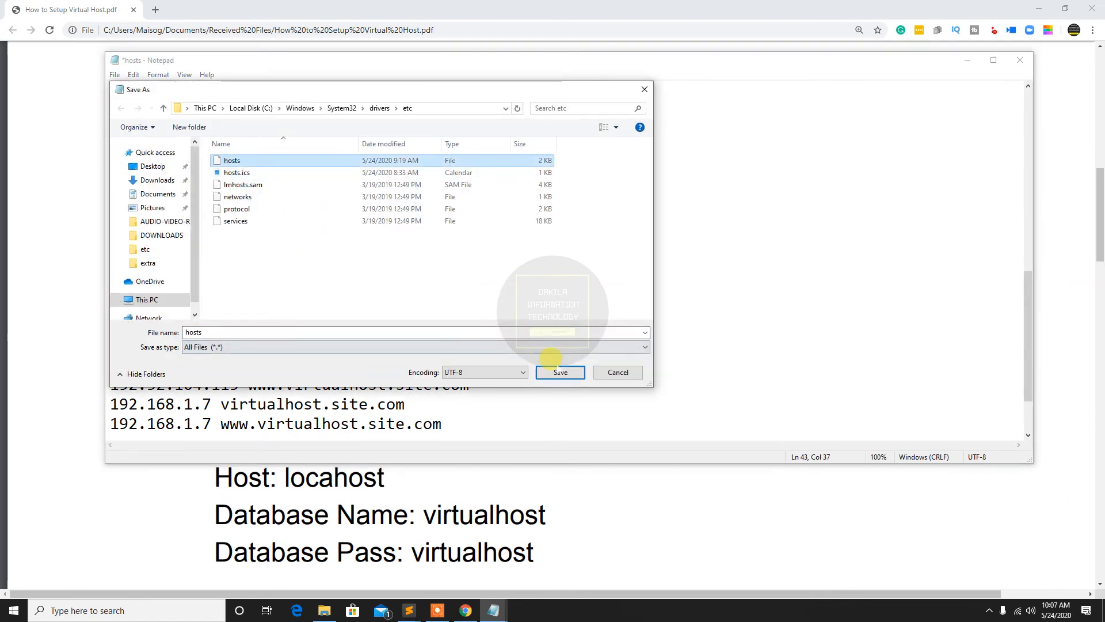
pyautogui.click(554, 371)
pyautogui.click(578, 305)
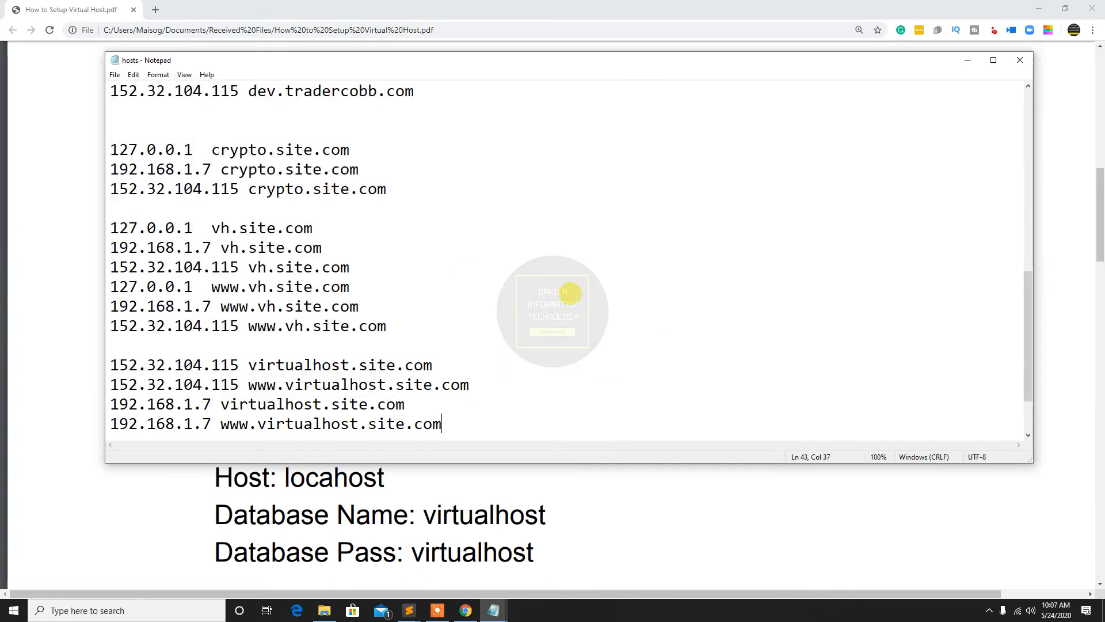
pyautogui.click(967, 60)
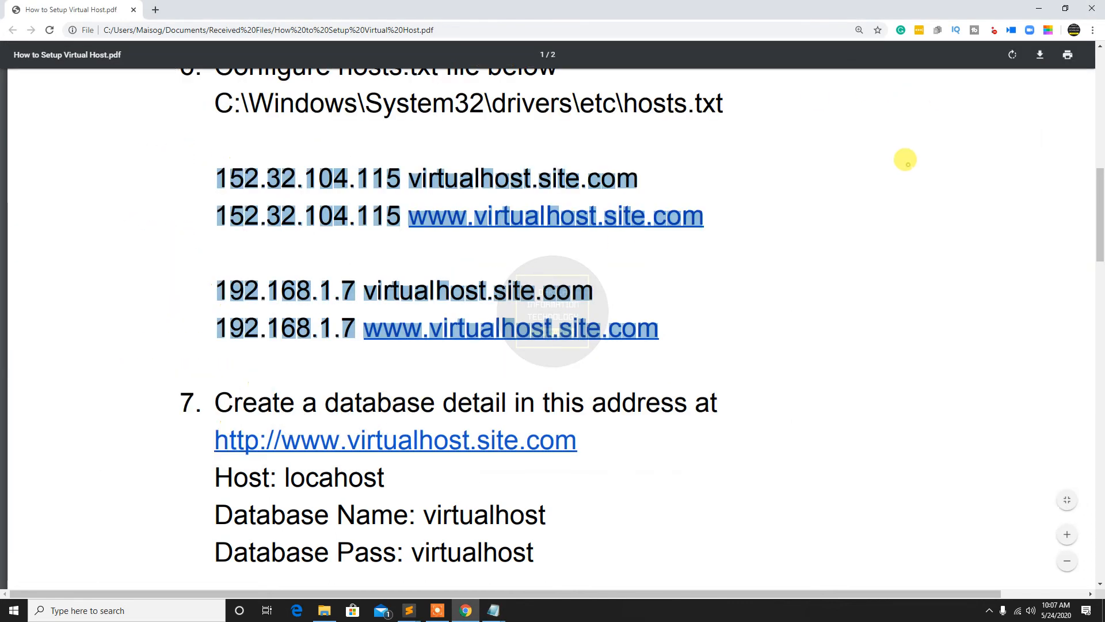
pyautogui.click(1066, 8)
pyautogui.click(1055, 7)
pyautogui.click(1031, 4)
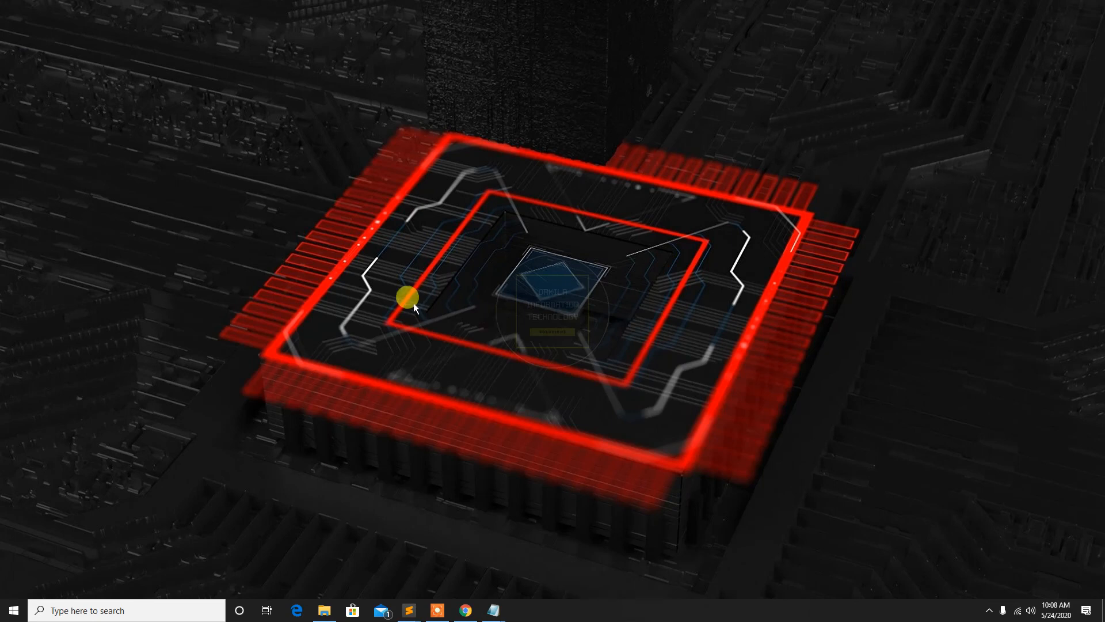
pyautogui.moveTo(463, 609)
pyautogui.click(455, 574)
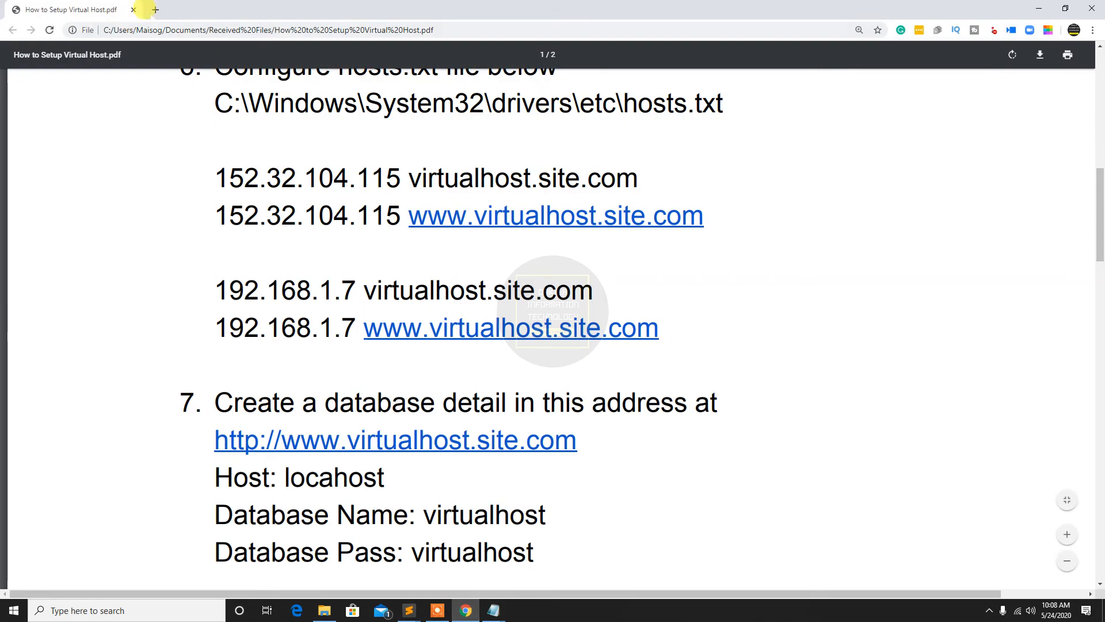
pyautogui.click(155, 9)
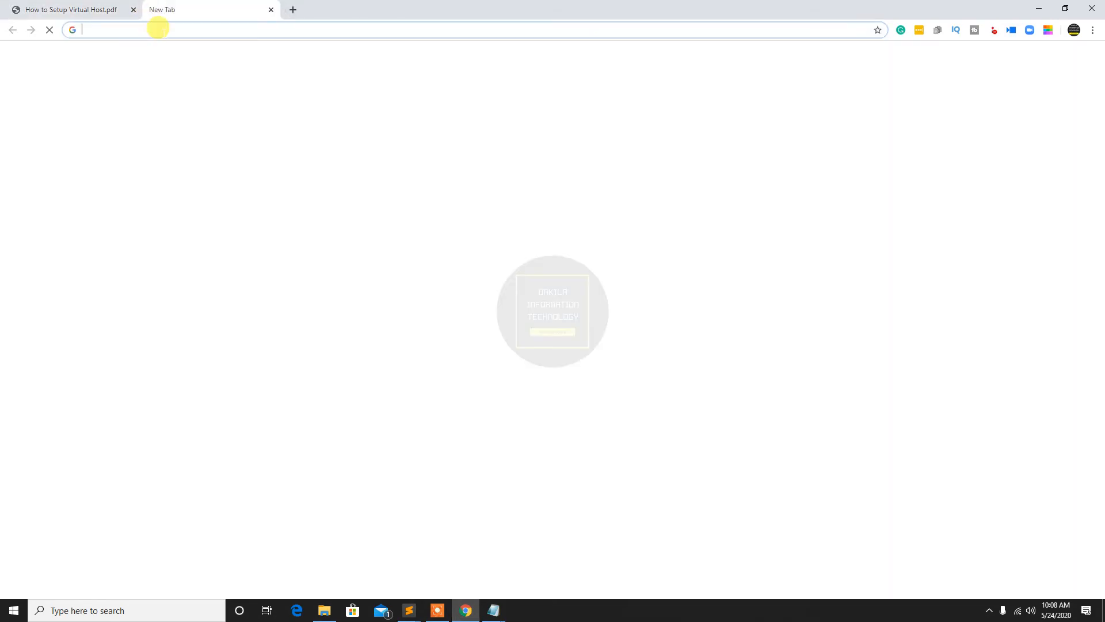
pyautogui.write('http')
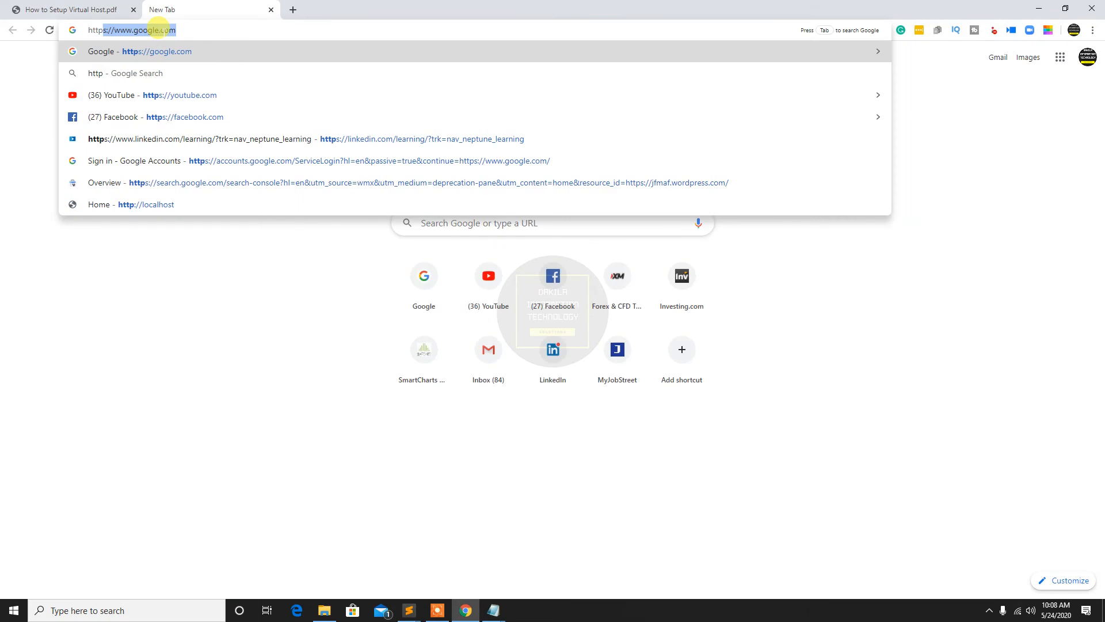
pyautogui.write('://')
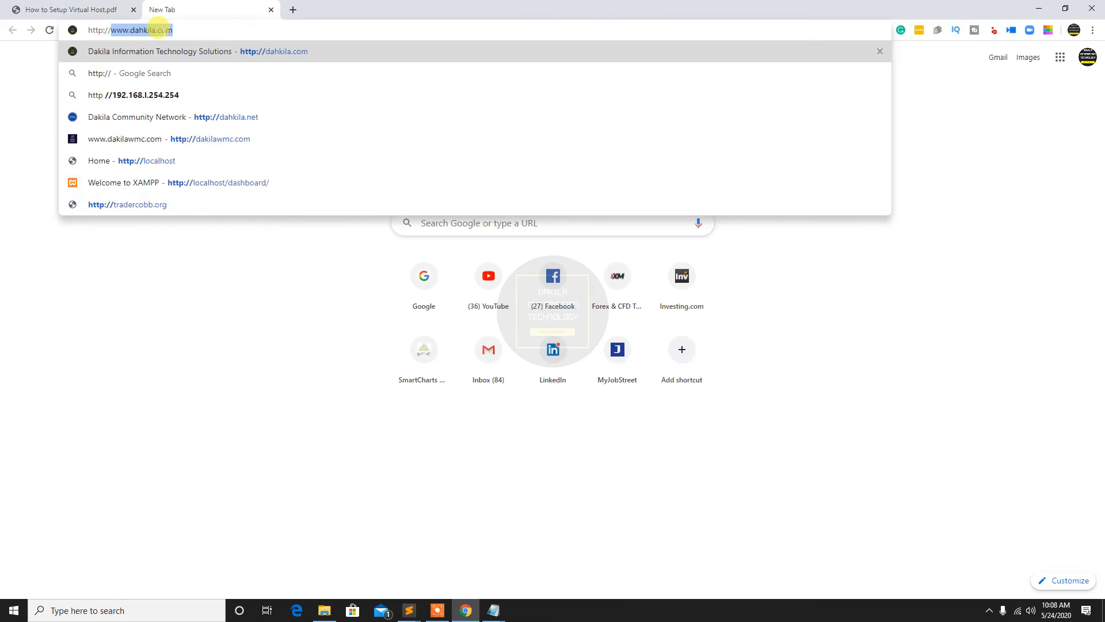
pyautogui.write('virtial')
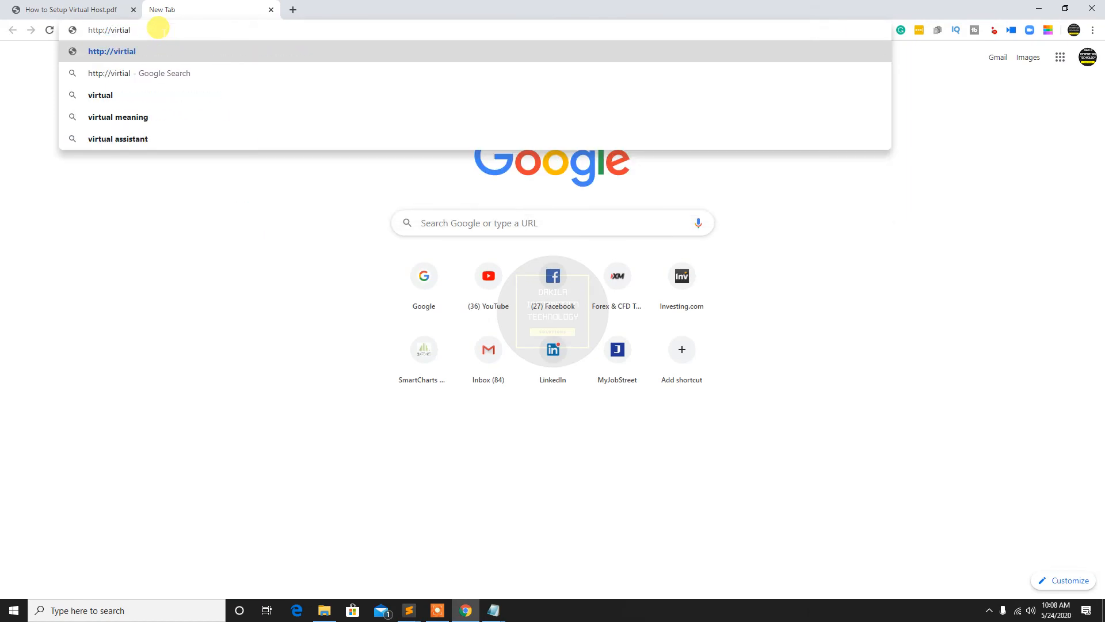
pyautogui.write('host.site.com')
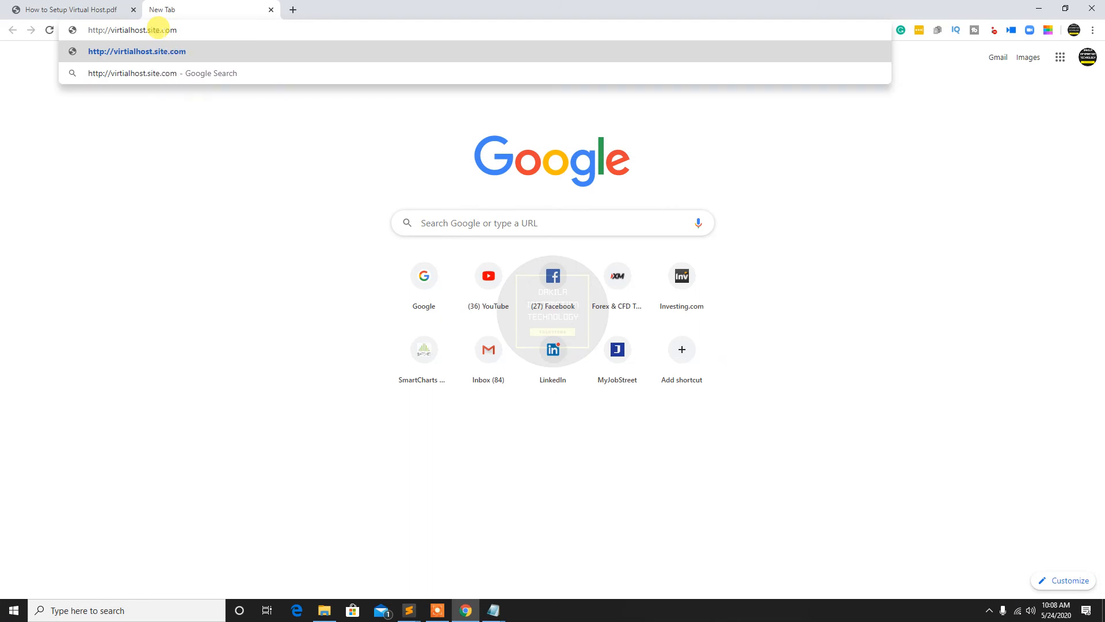
pyautogui.press('Return')
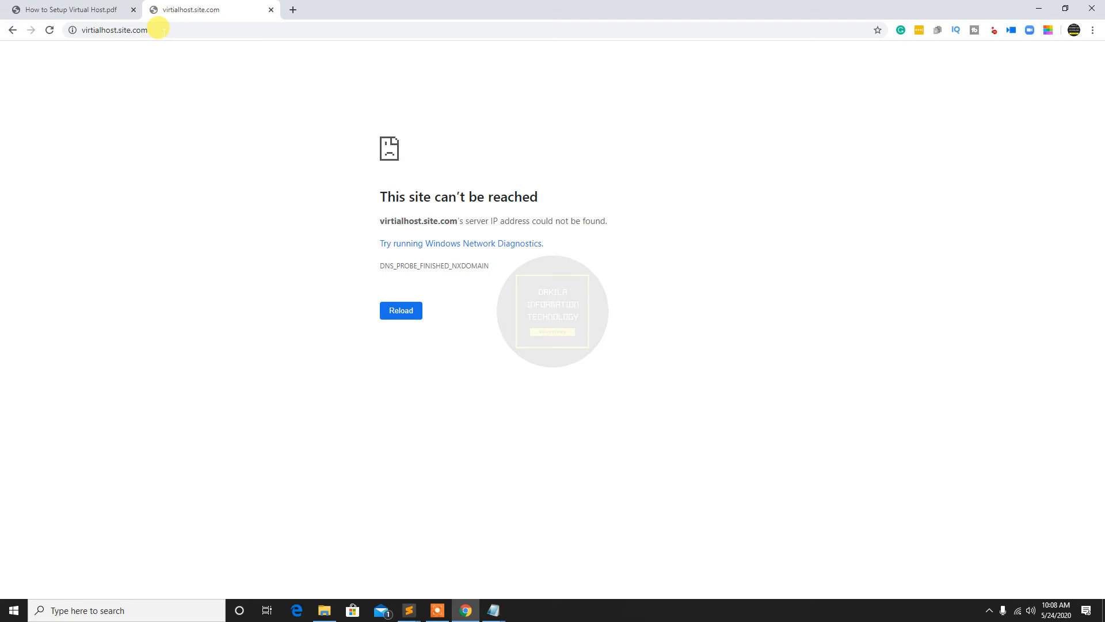
# Correct the misspelled web address to virtualhost.site.com and load the site
pyautogui.click(84, 29)
pyautogui.press('BackSpace')
pyautogui.press('BackSpace')
pyautogui.write('irtual')
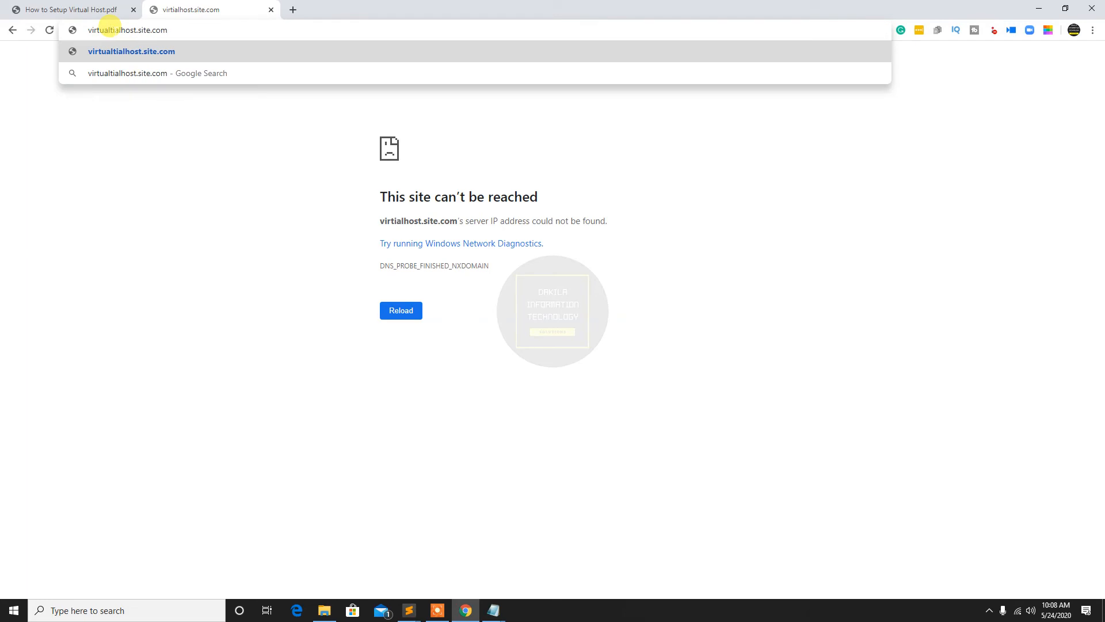
pyautogui.press('BackSpace')
pyautogui.press('BackSpace')
pyautogui.press('BackSpace')
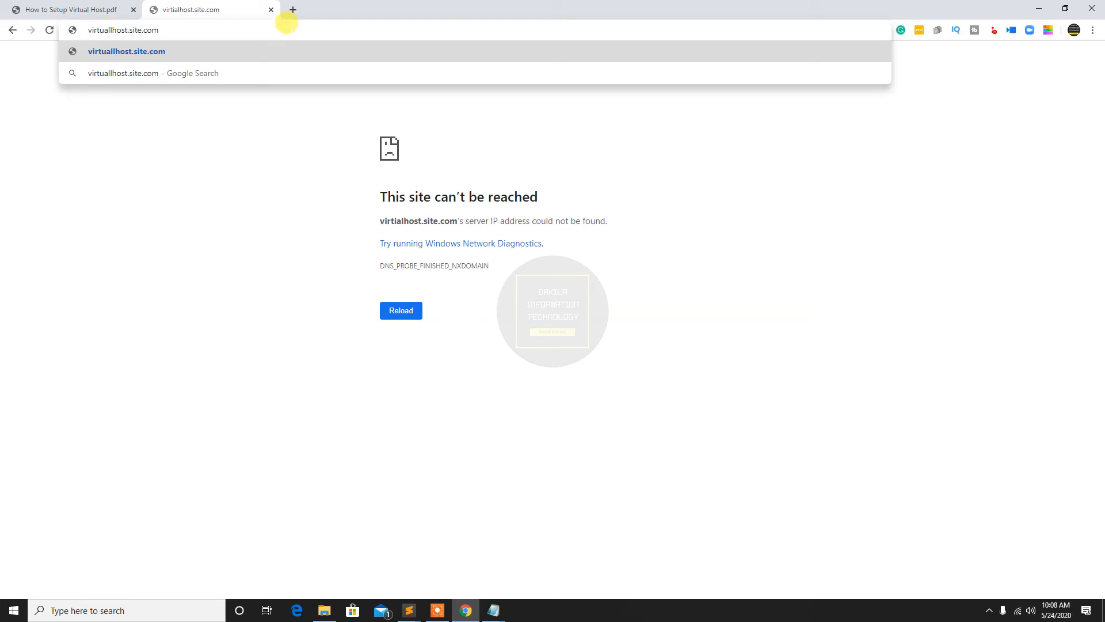
pyautogui.press('Return')
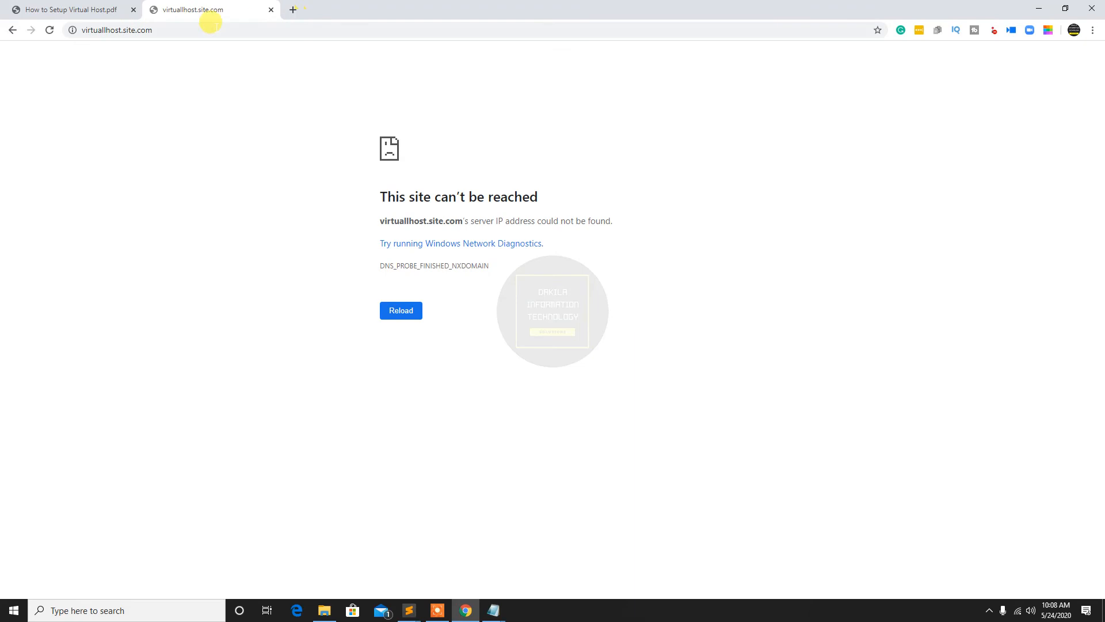
pyautogui.click(101, 29)
pyautogui.click(105, 28)
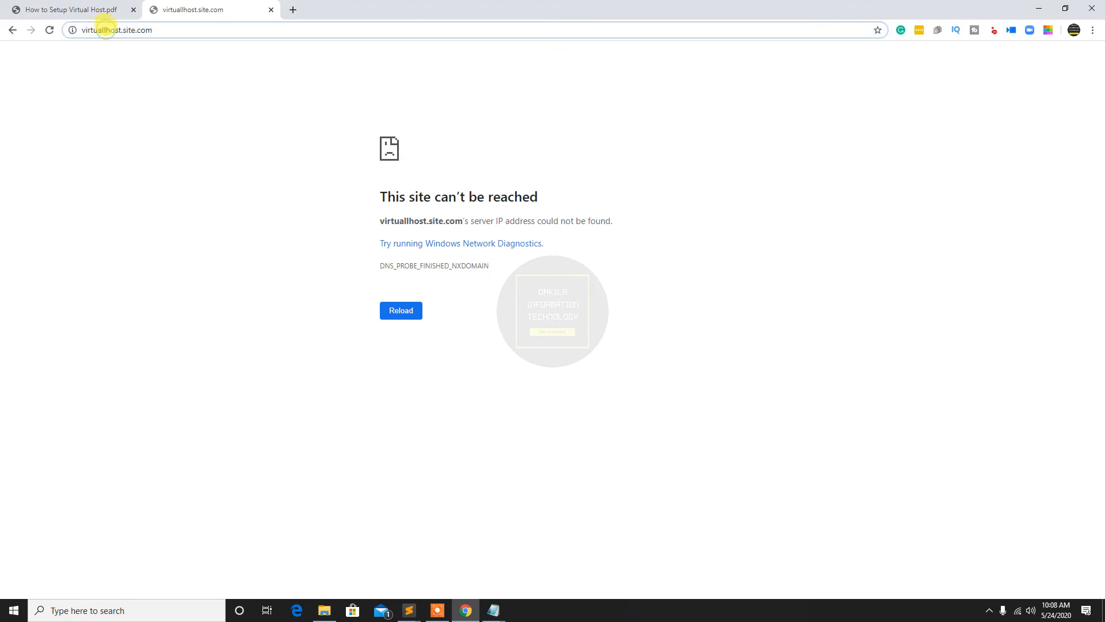
pyautogui.press('BackSpace')
pyautogui.press('Return')
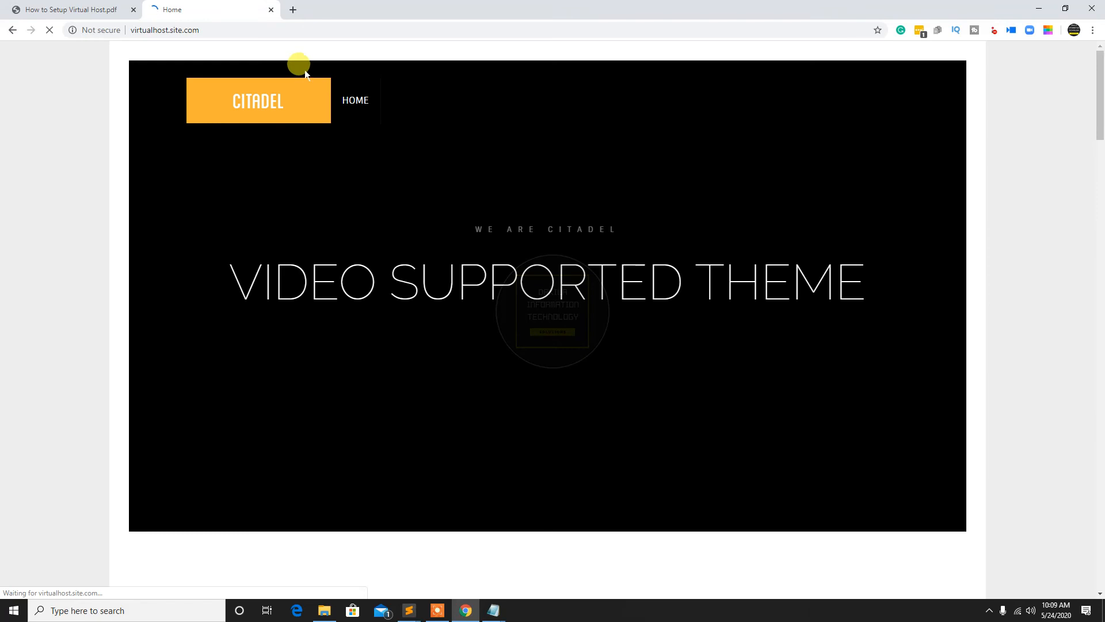
# Review the virtualhost.site.com block in httpd-vhosts.conf in Notepad and return to the site in Chrome
pyautogui.click(295, 30)
pyautogui.click(326, 30)
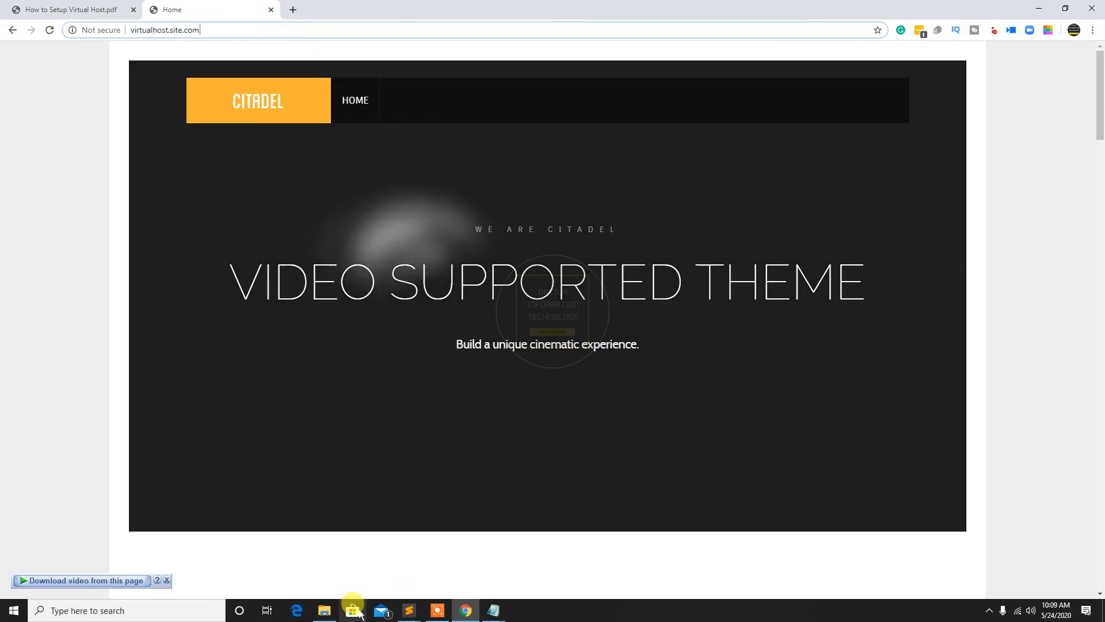
pyautogui.click(411, 608)
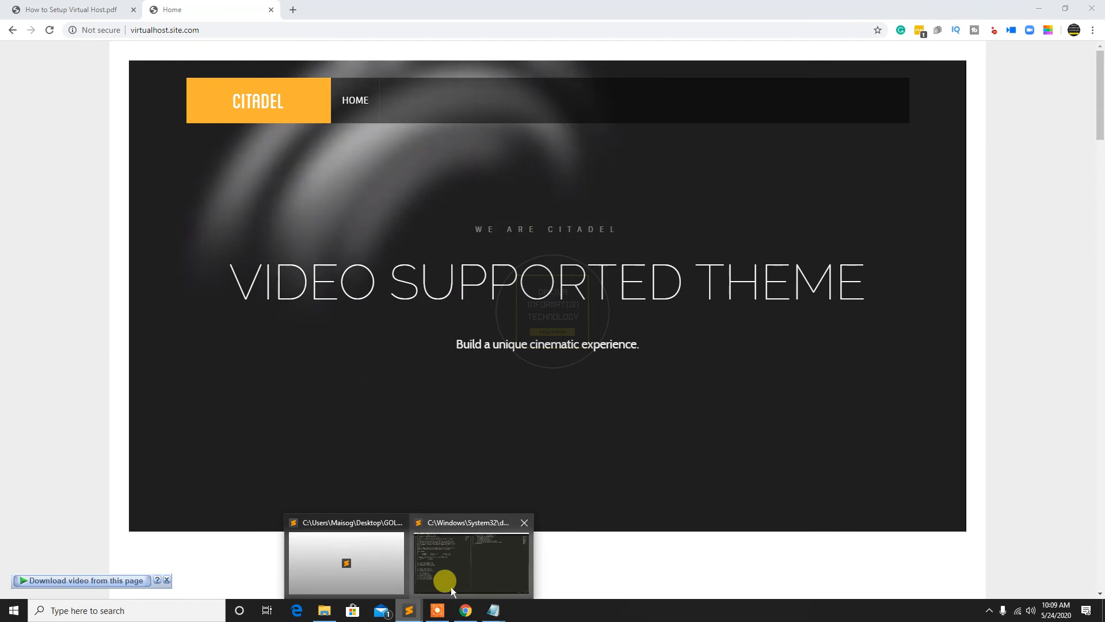
pyautogui.moveTo(493, 608)
pyautogui.click(439, 568)
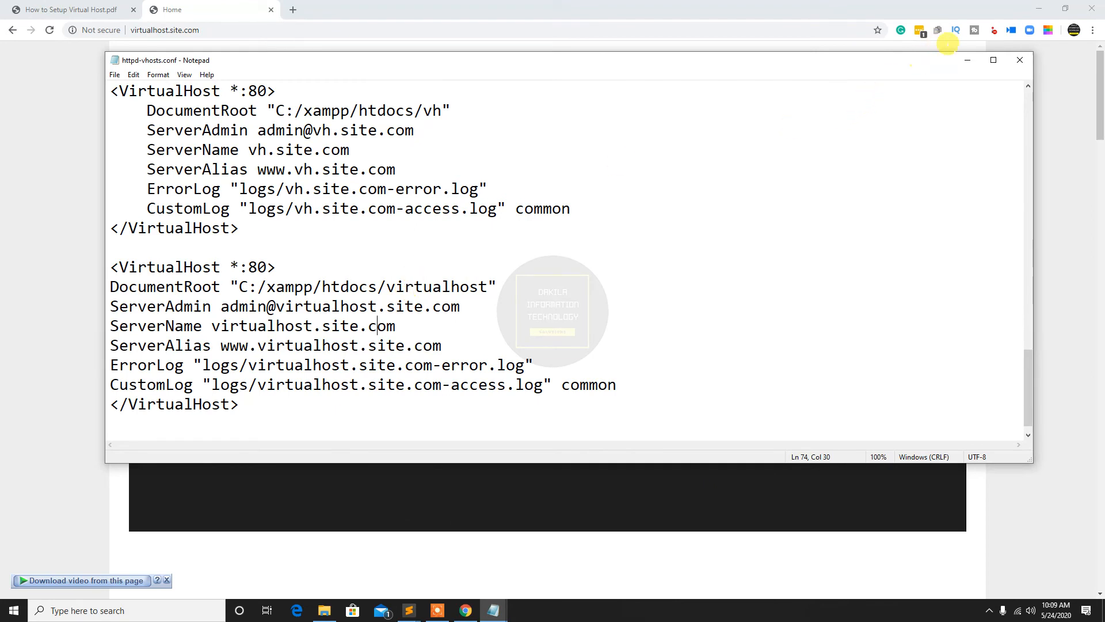
pyautogui.click(968, 60)
pyautogui.click(240, 30)
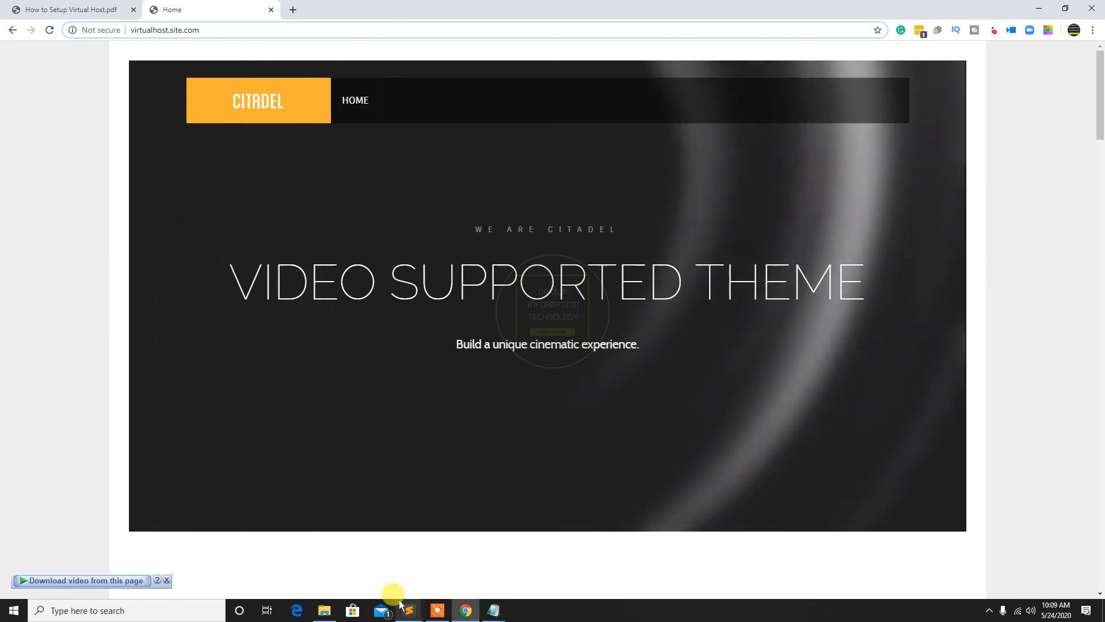
# Switch to the hosts file in Notepad and copy the host name virtualhost.site.com from its first 152.32.104.115 entry
pyautogui.moveTo(494, 609)
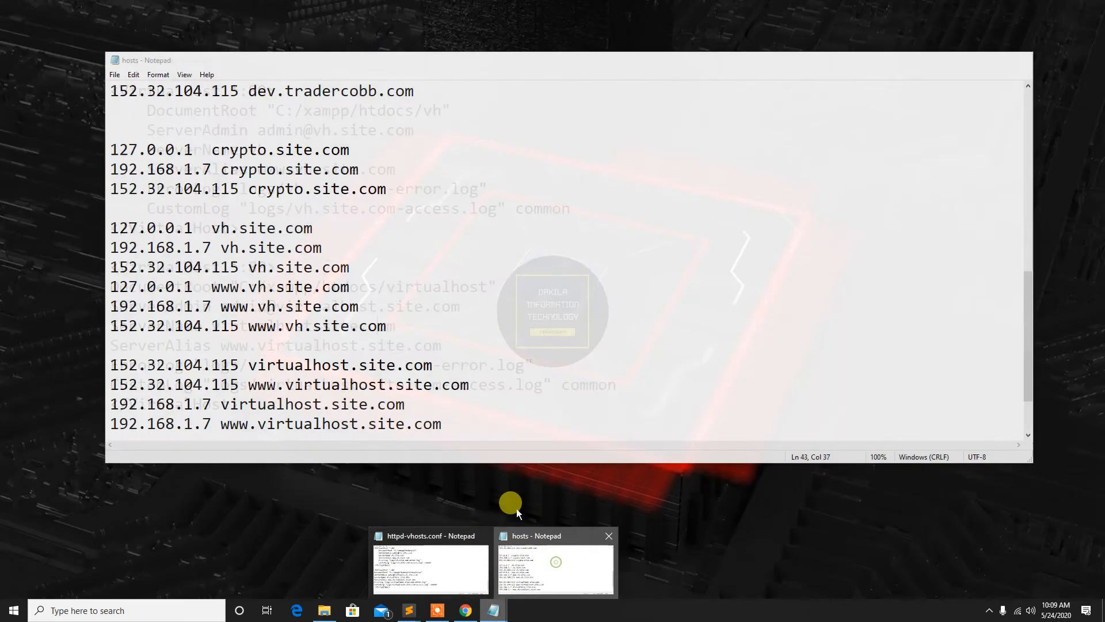
pyautogui.click(518, 553)
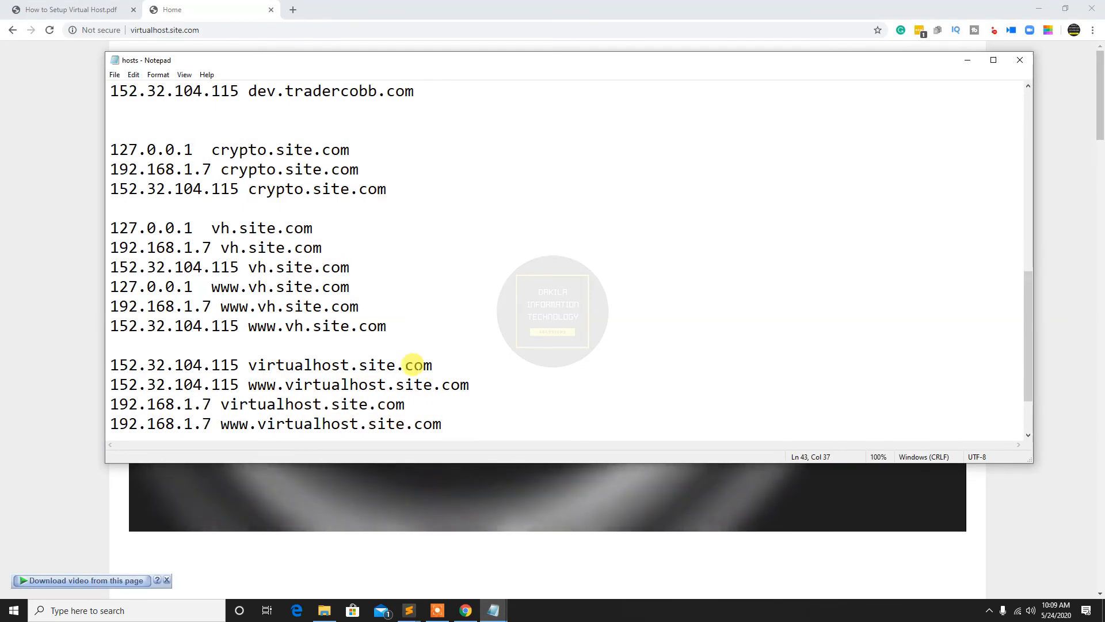
pyautogui.moveTo(248, 363); pyautogui.dragTo(426, 363)
pyautogui.rightClick(426, 363)
pyautogui.click(446, 397)
# View httpd-vhosts.conf again, return to Chrome and load the copied address virtualhost.site.com
pyautogui.click(493, 610)
pyautogui.click(434, 561)
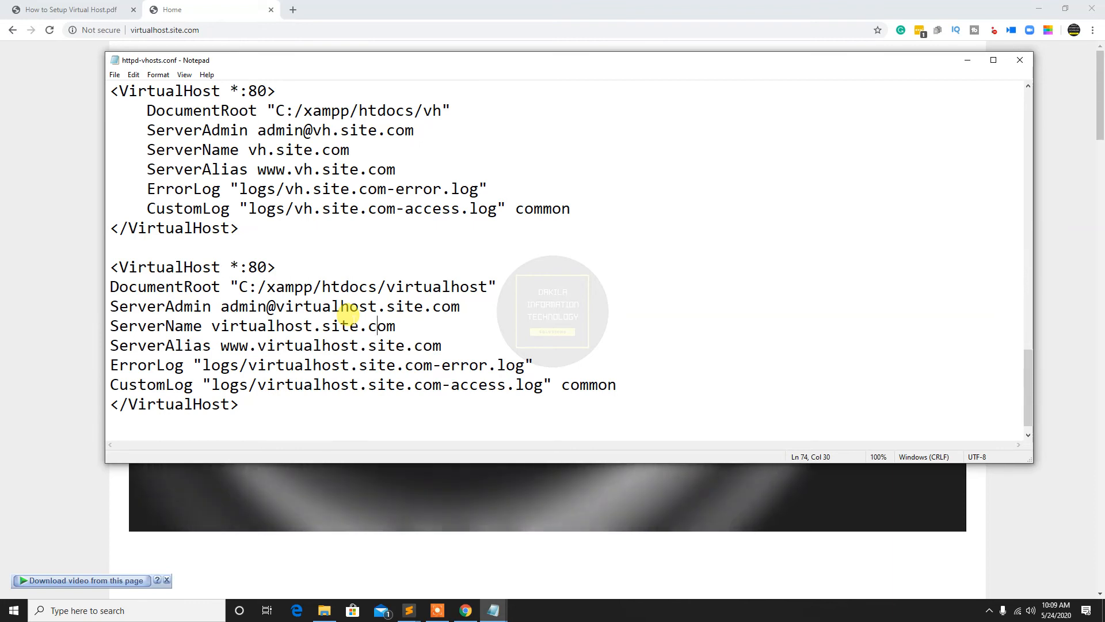
pyautogui.click(25, 44)
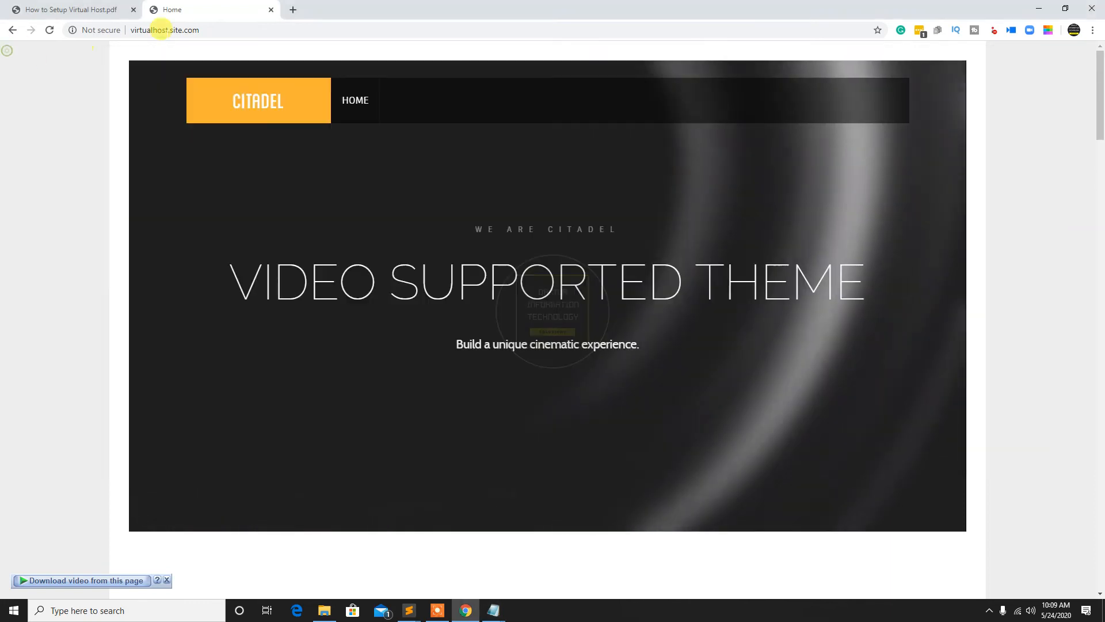
pyautogui.click(186, 26)
pyautogui.rightClick(187, 28)
pyautogui.click(213, 97)
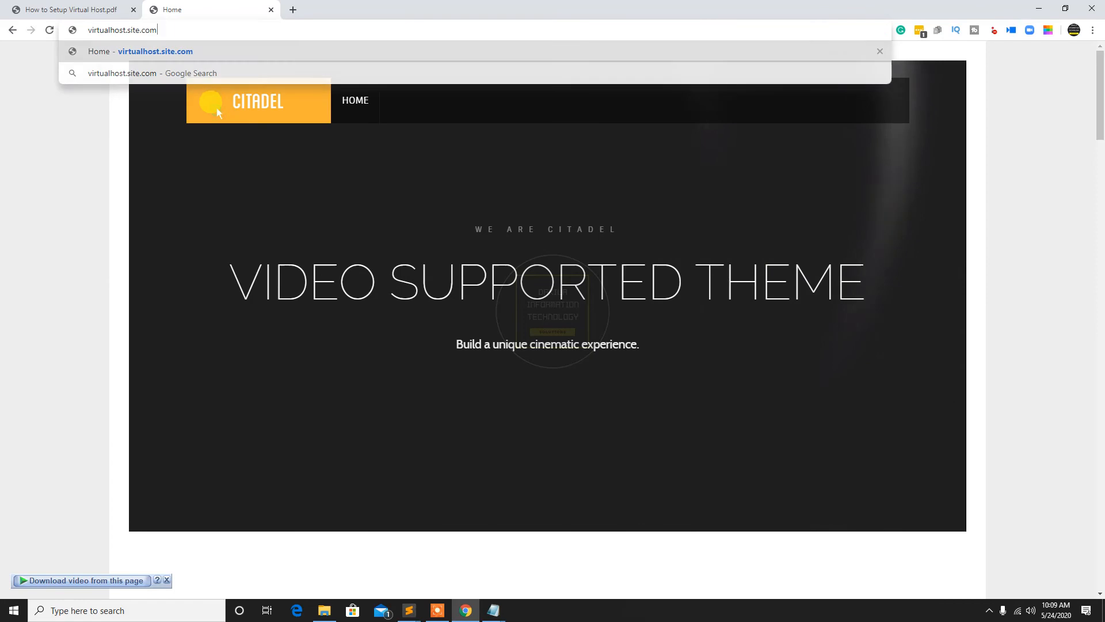
pyautogui.press('Return')
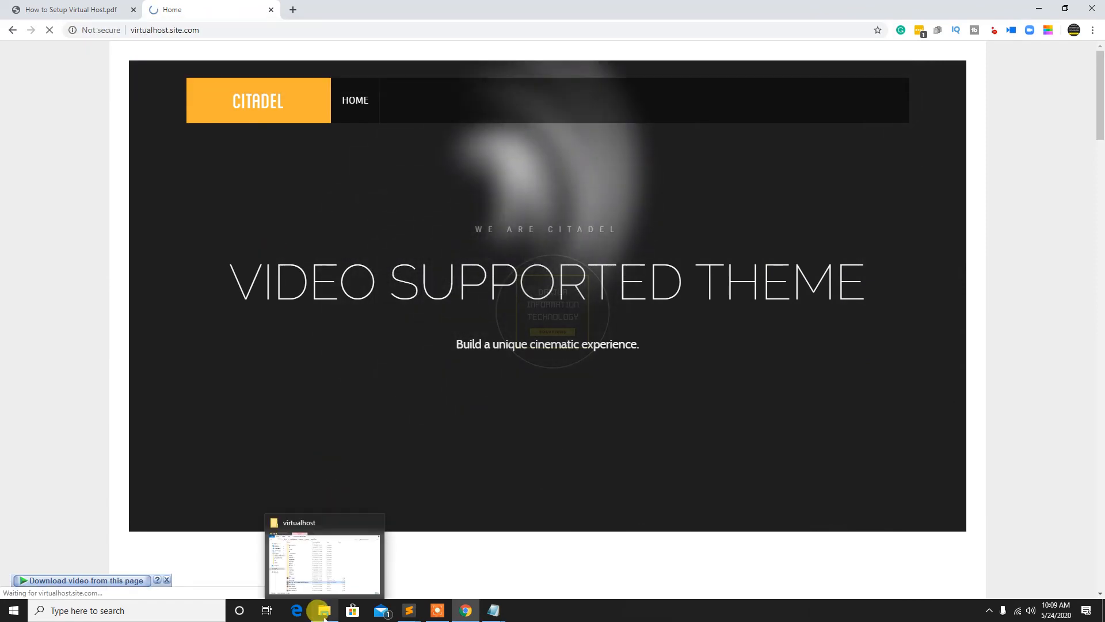
# Switch to File Explorer, go up to htdocs and open its virtualhost folder to view the Joomla files
pyautogui.click(323, 611)
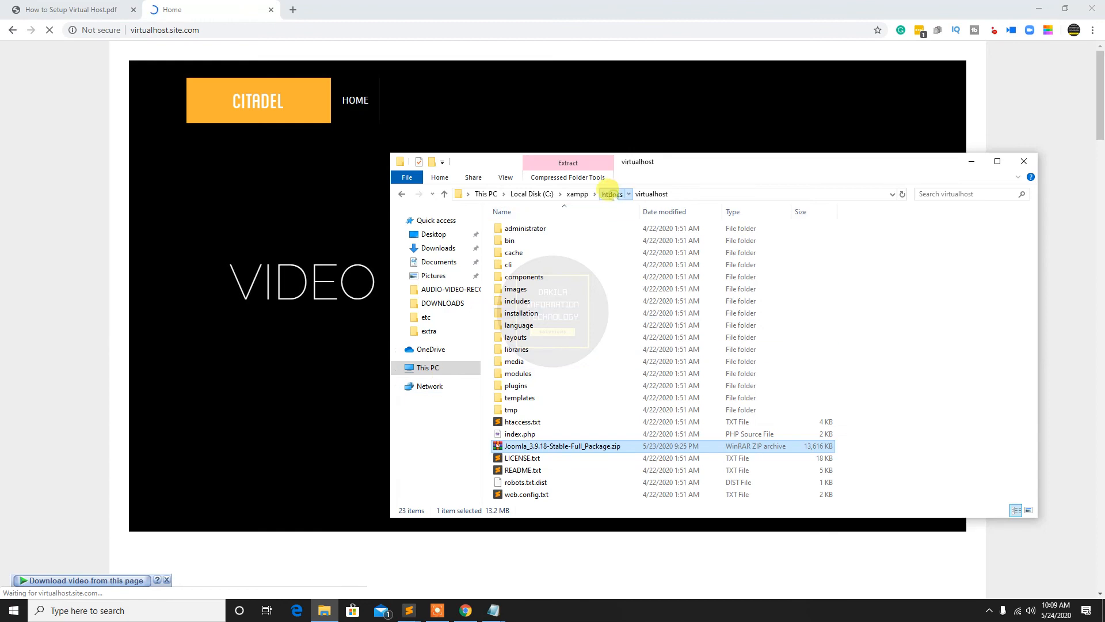
pyautogui.click(612, 194)
pyautogui.doubleClick(521, 395)
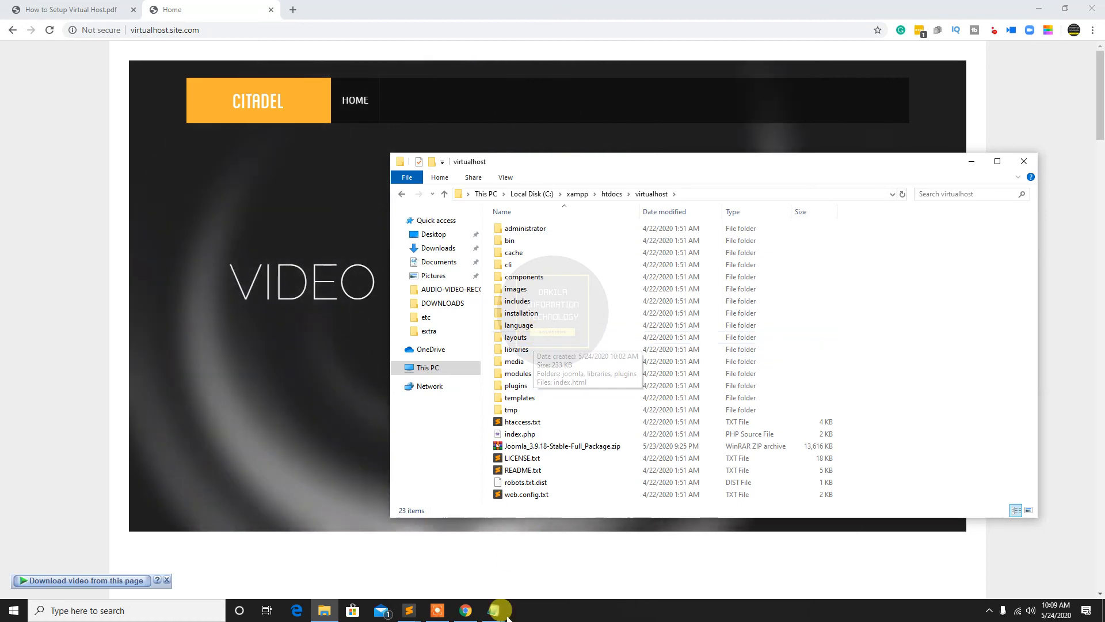
# In Notepad, save httpd-vhosts.conf as All Files over the existing file in the extra folder, and reload virtualhost.site.com in Chrome
pyautogui.moveTo(497, 611)
pyautogui.click(455, 564)
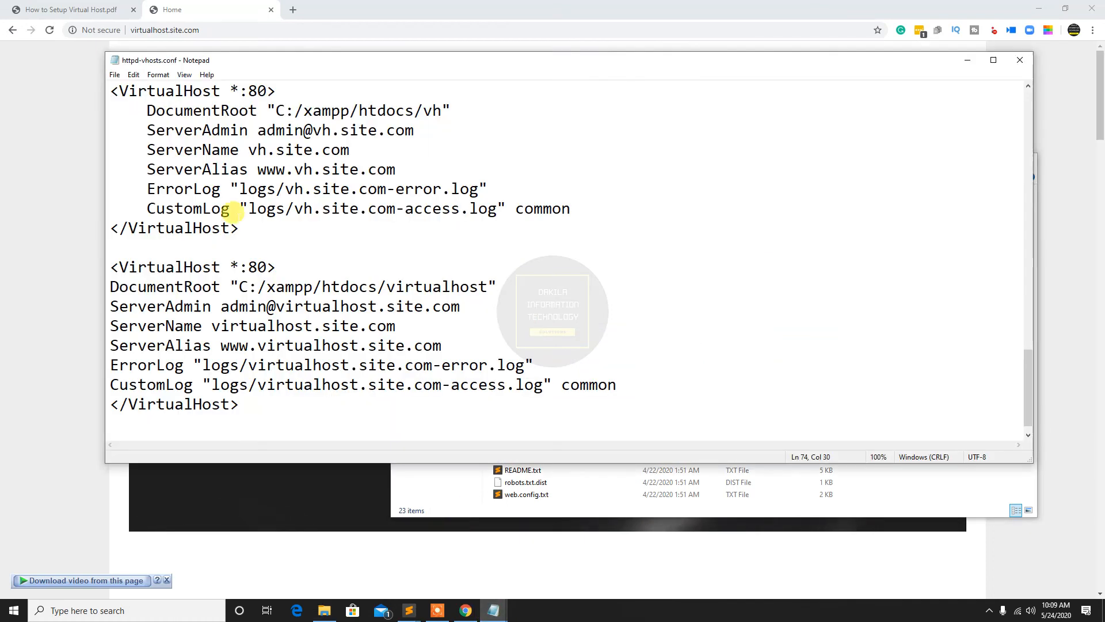
pyautogui.click(114, 74)
pyautogui.click(135, 125)
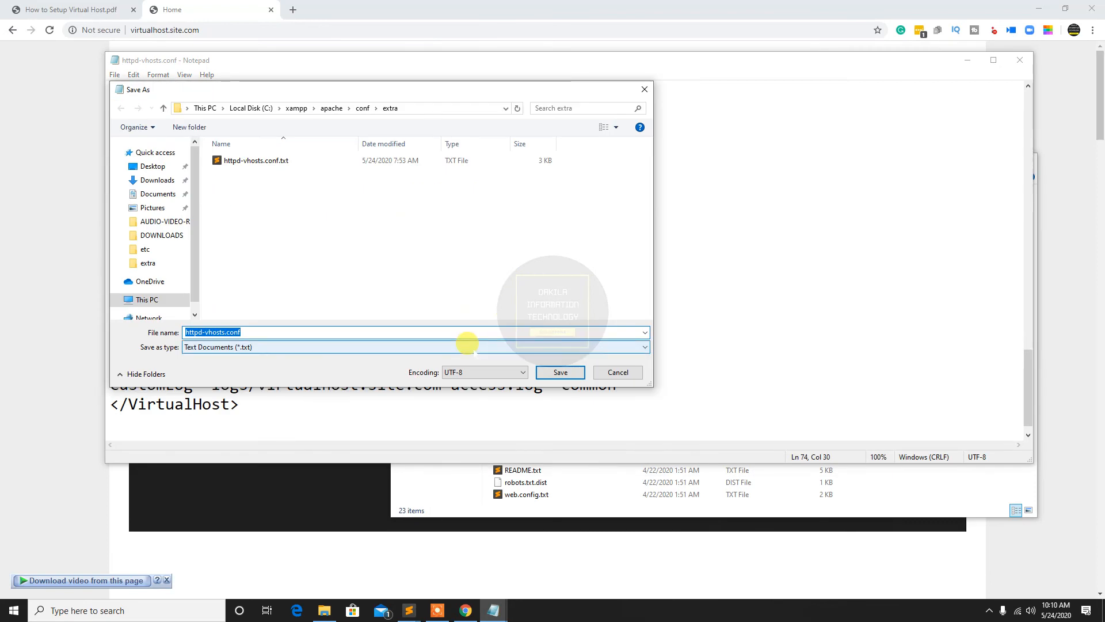
pyautogui.click(467, 346)
pyautogui.click(467, 346)
pyautogui.click(467, 346)
pyautogui.click(467, 363)
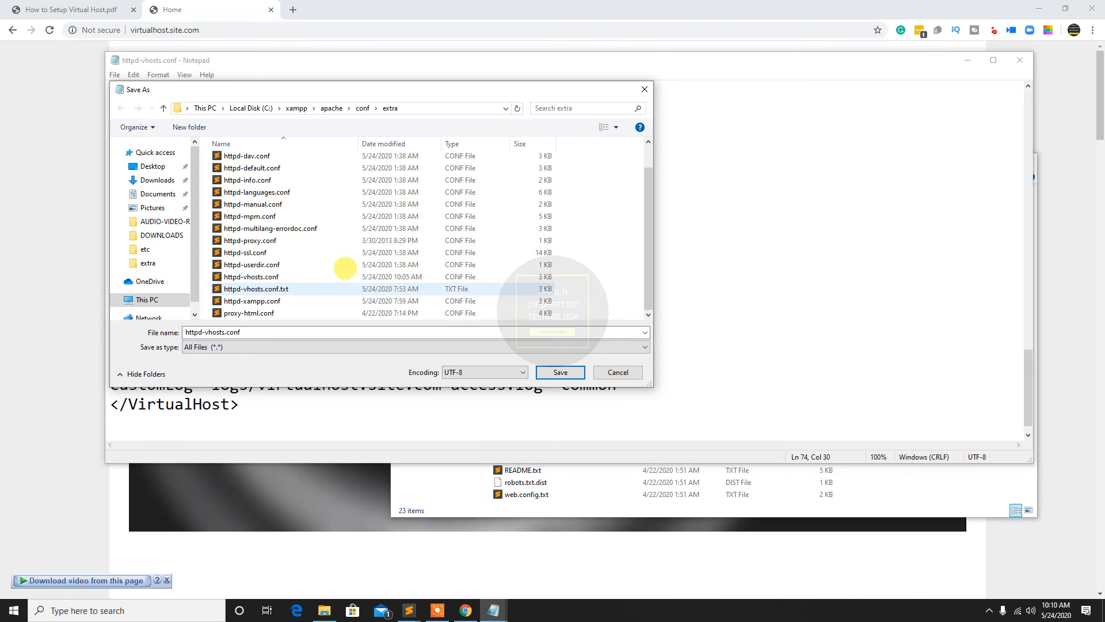
pyautogui.click(340, 277)
pyautogui.click(576, 368)
pyautogui.click(577, 303)
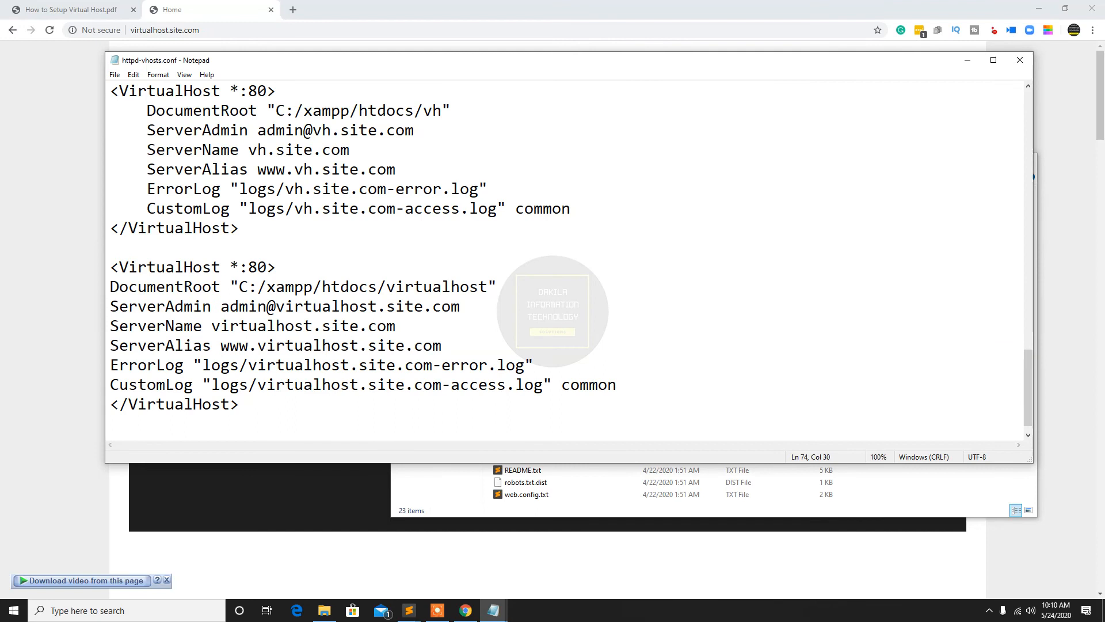
pyautogui.click(5, 245)
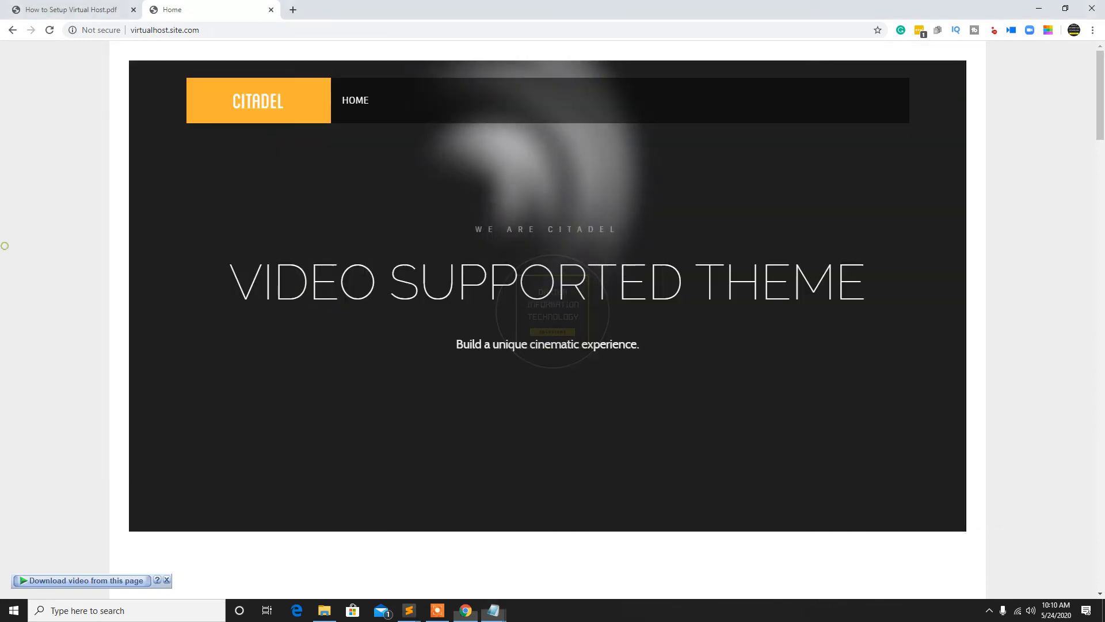
pyautogui.click(49, 29)
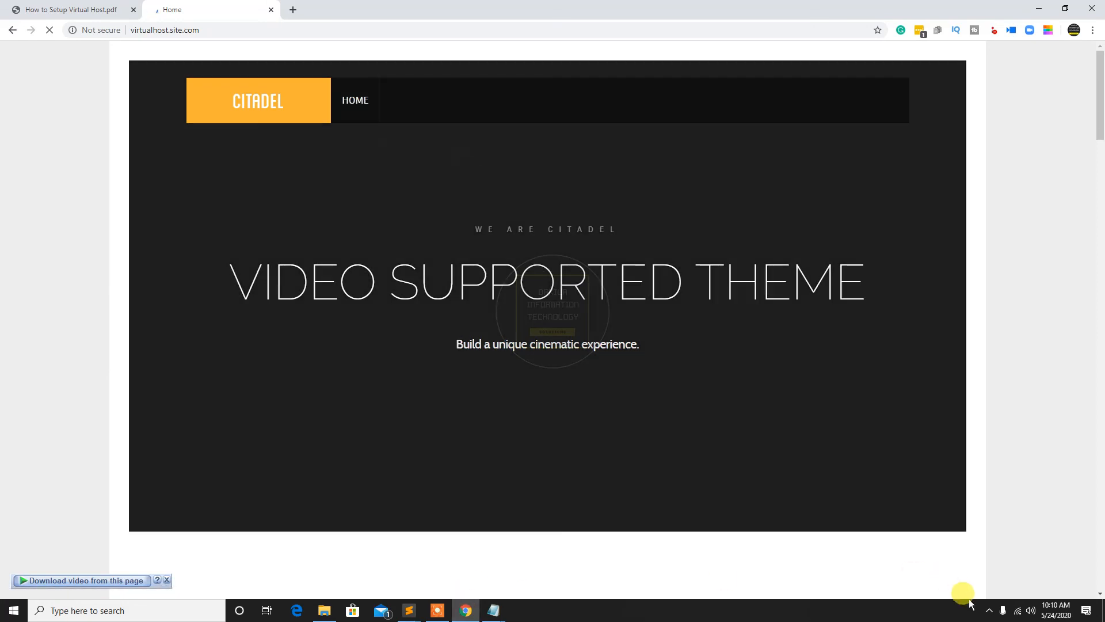
# Stop and restart Apache in the XAMPP Control Panel, and reload virtualhost.site.com in Chrome
pyautogui.click(989, 609)
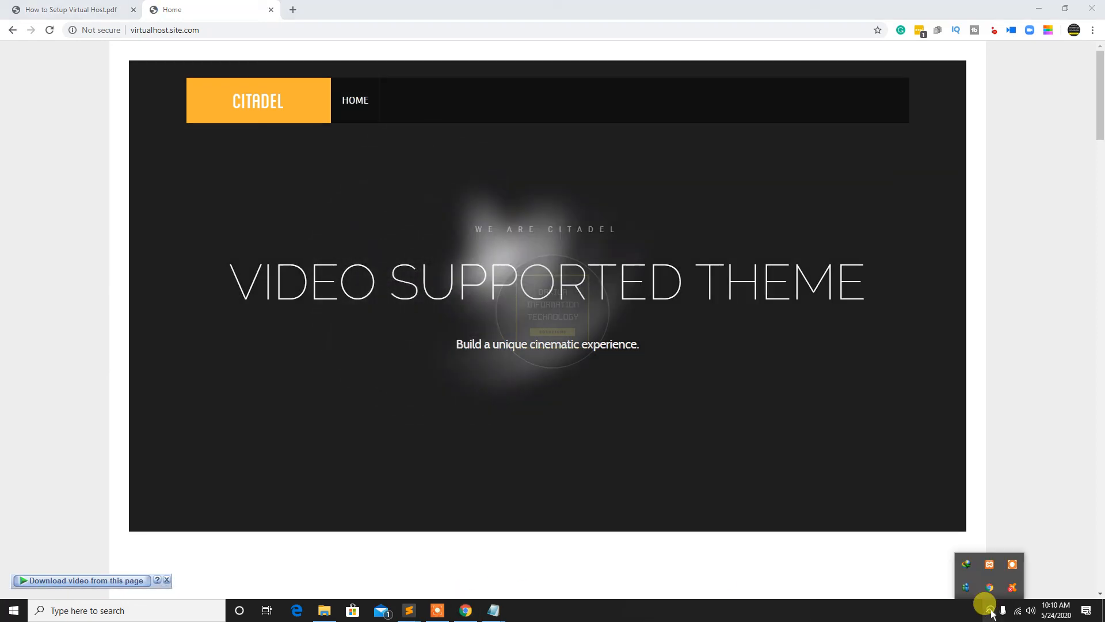
pyautogui.rightClick(989, 564)
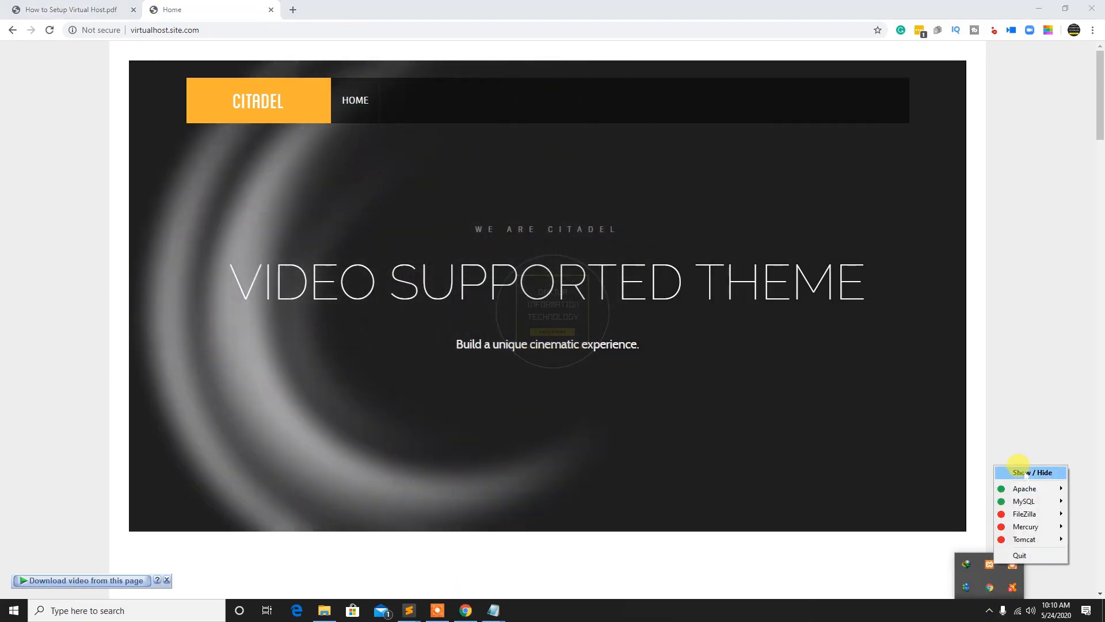
pyautogui.click(1023, 472)
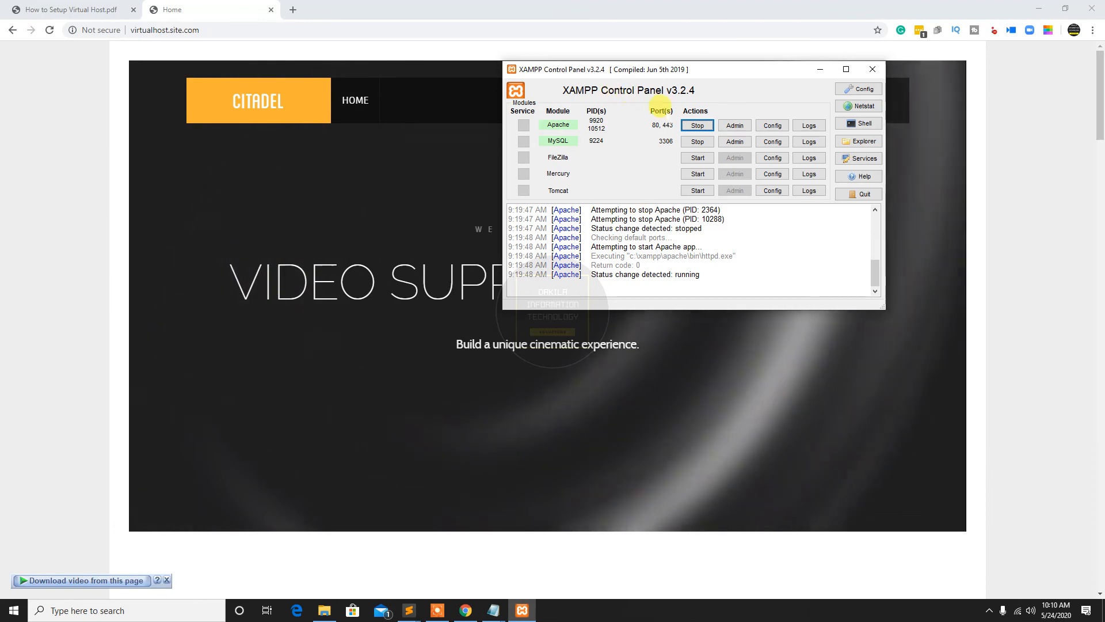
pyautogui.click(697, 125)
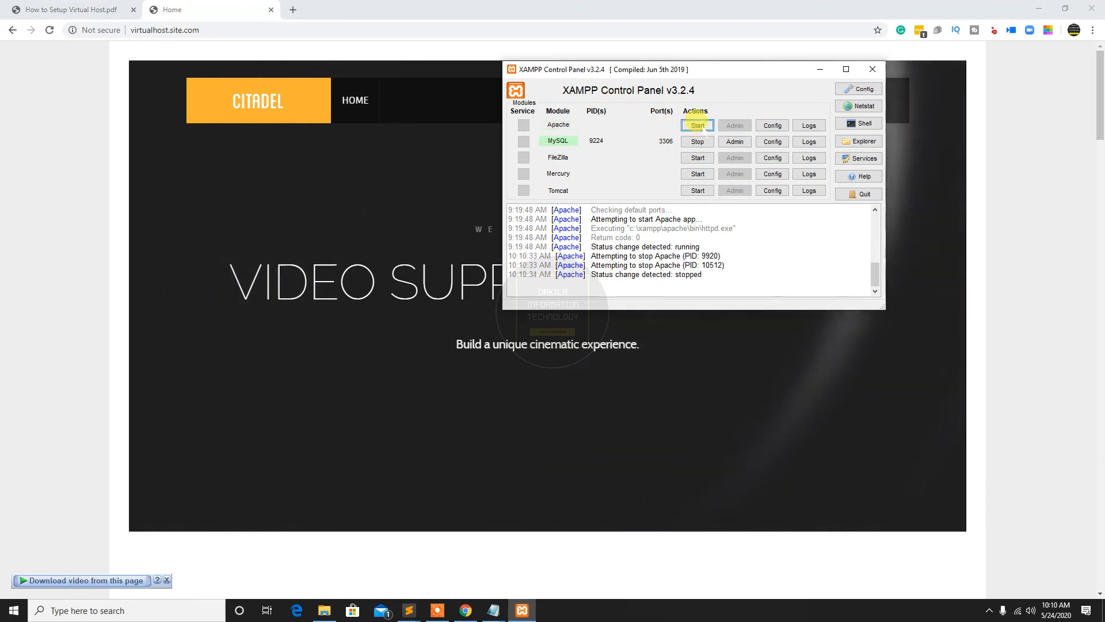
pyautogui.click(697, 125)
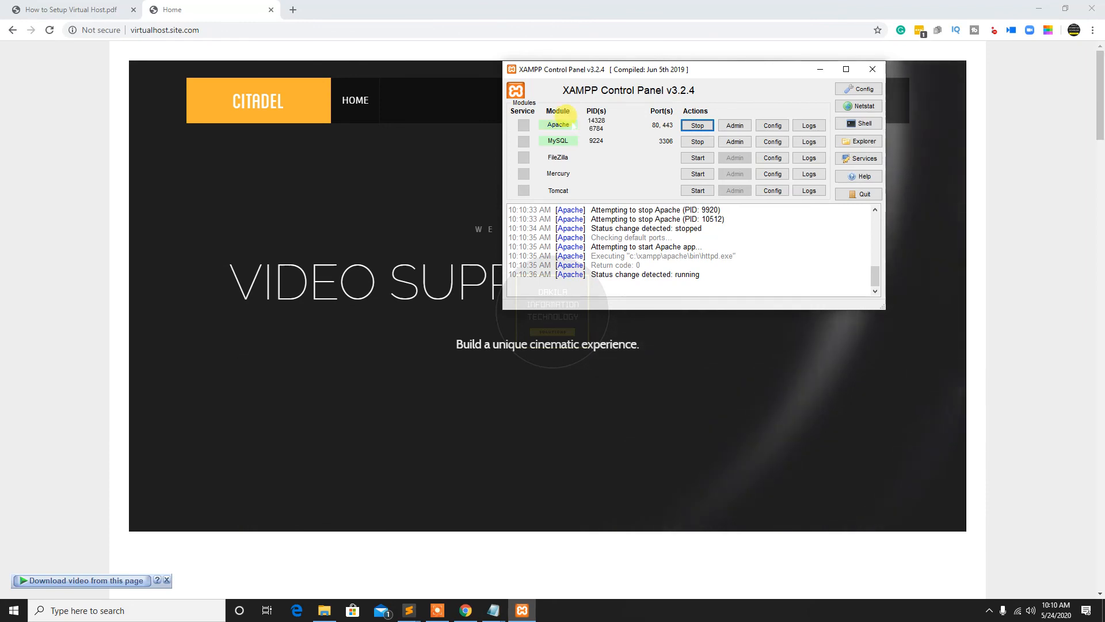
pyautogui.click(49, 30)
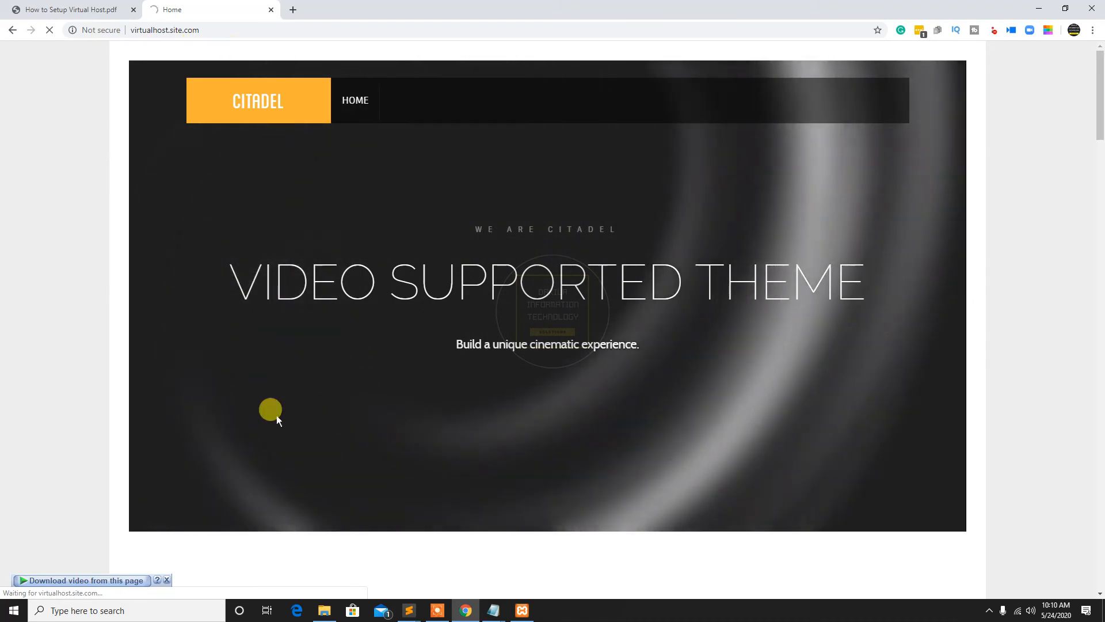
pyautogui.click(166, 580)
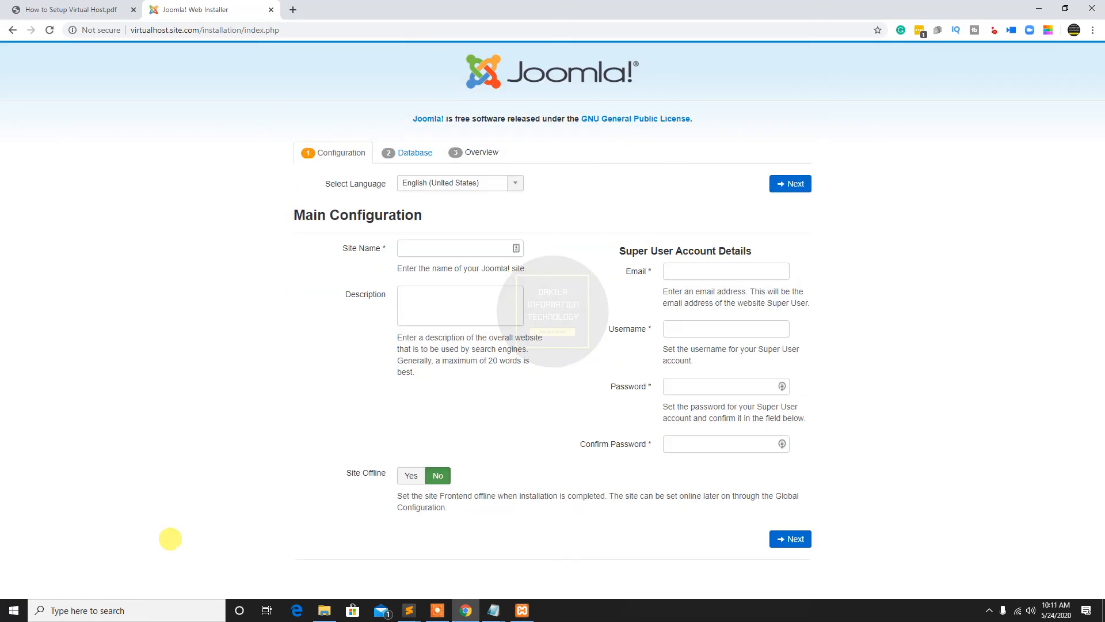
# In the Joomla main configuration, enter the site name VirtualHost and the description Welcome to VirtualHost
pyautogui.click(471, 246)
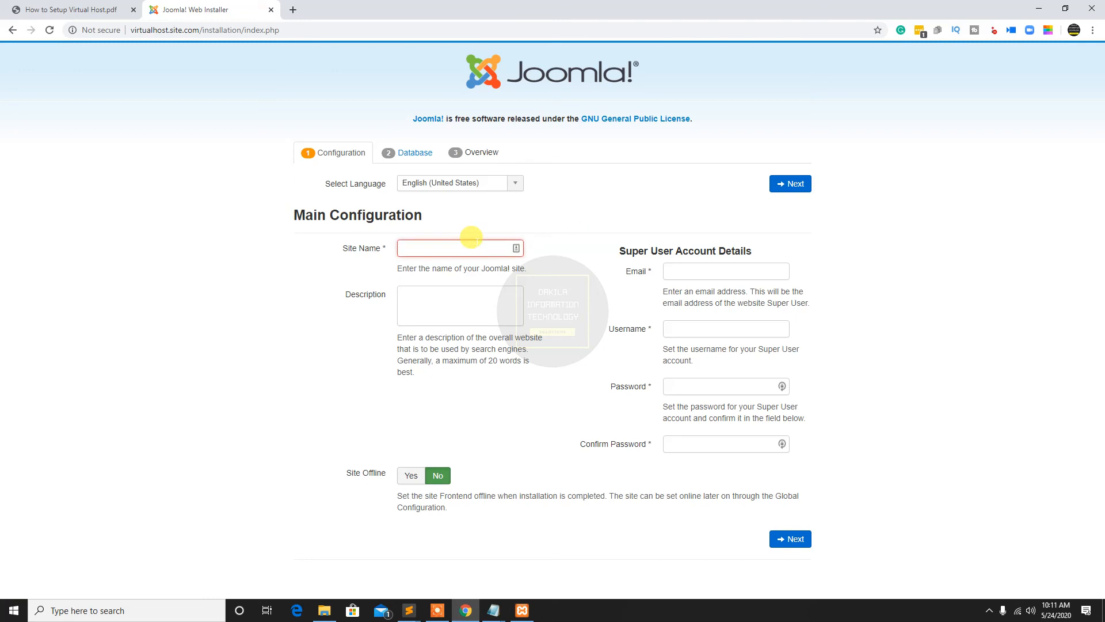
pyautogui.write('VirtualHost')
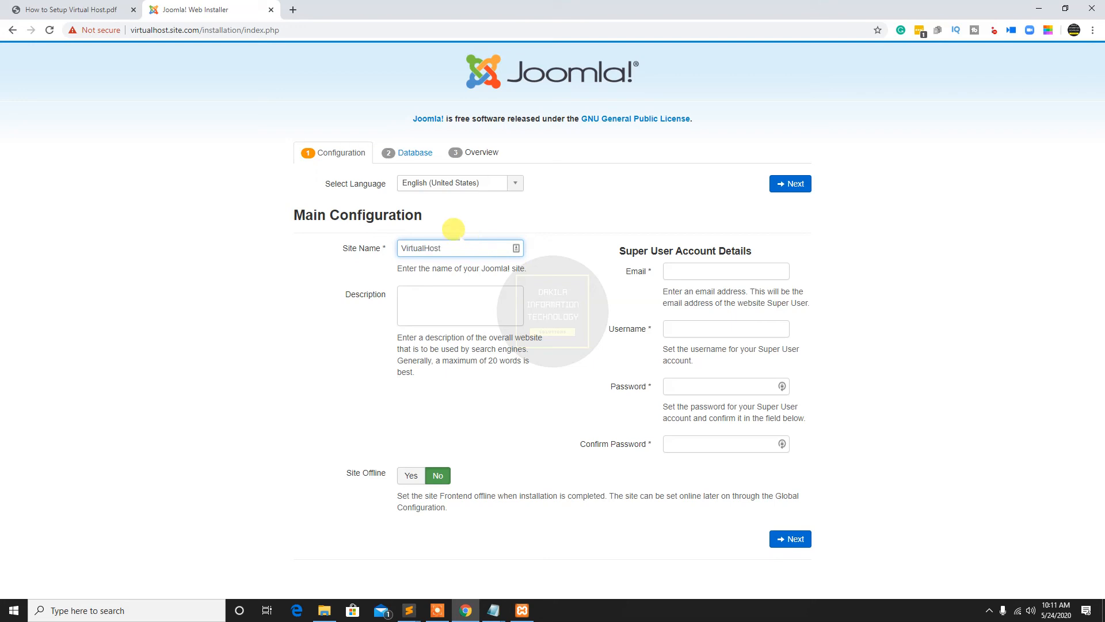
pyautogui.press('Tab')
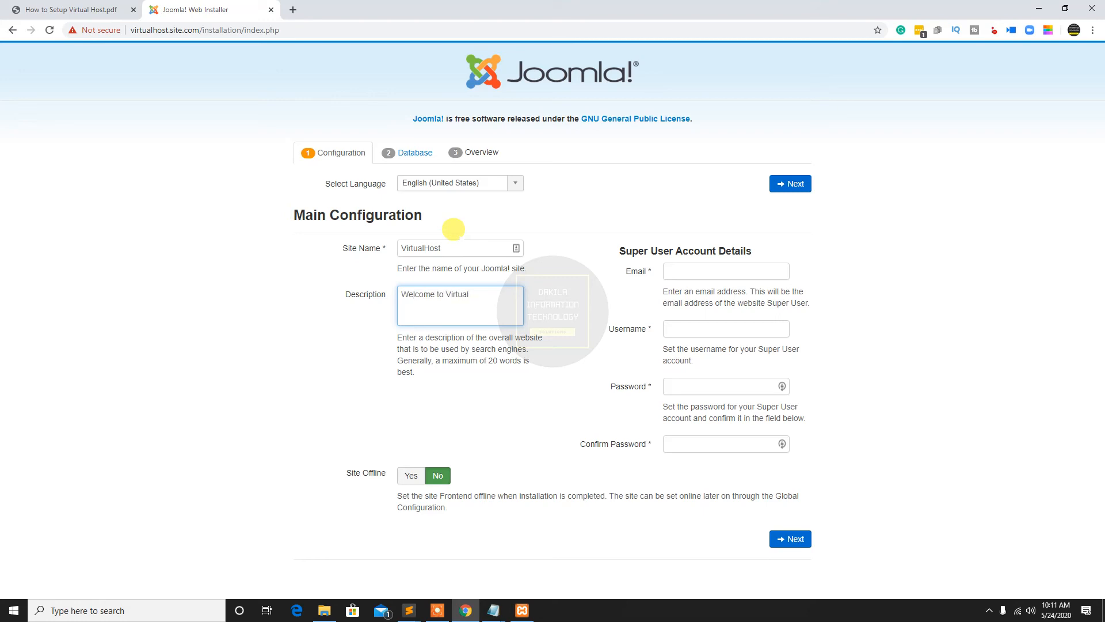
pyautogui.press('Tab')
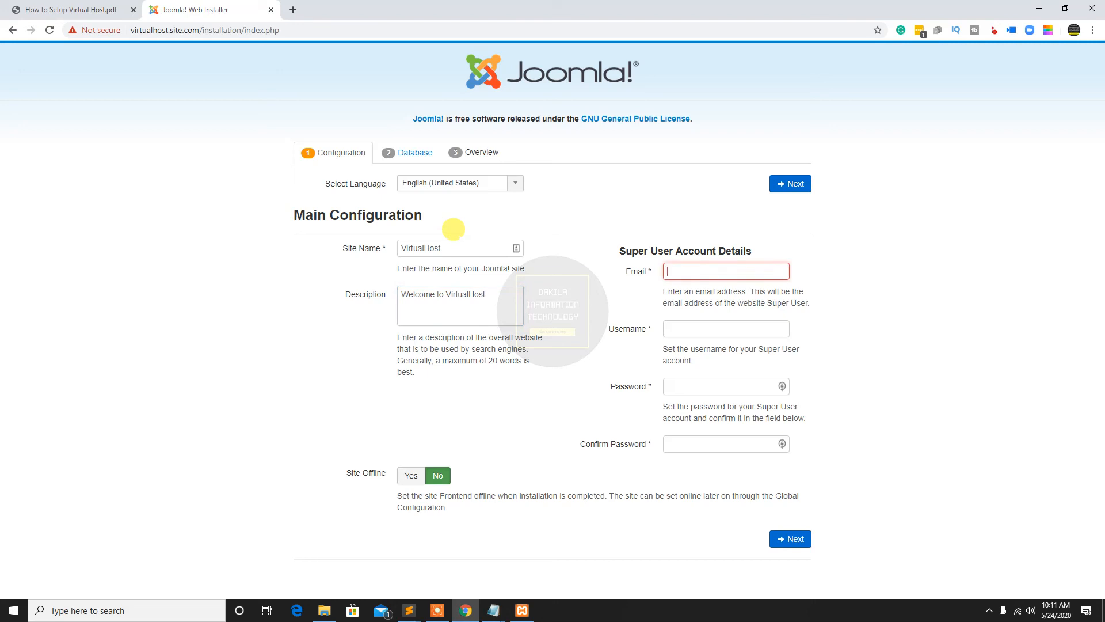
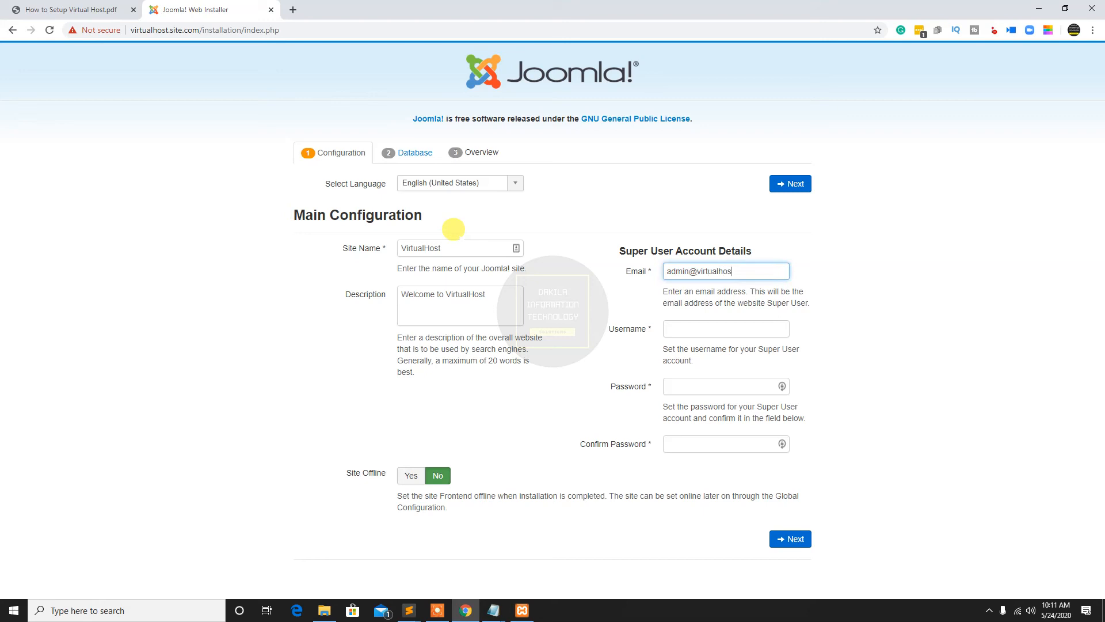
# Fill in the Super User's e-mail address and set the username to virtualhost
pyautogui.press('Tab')
pyautogui.write('ad')
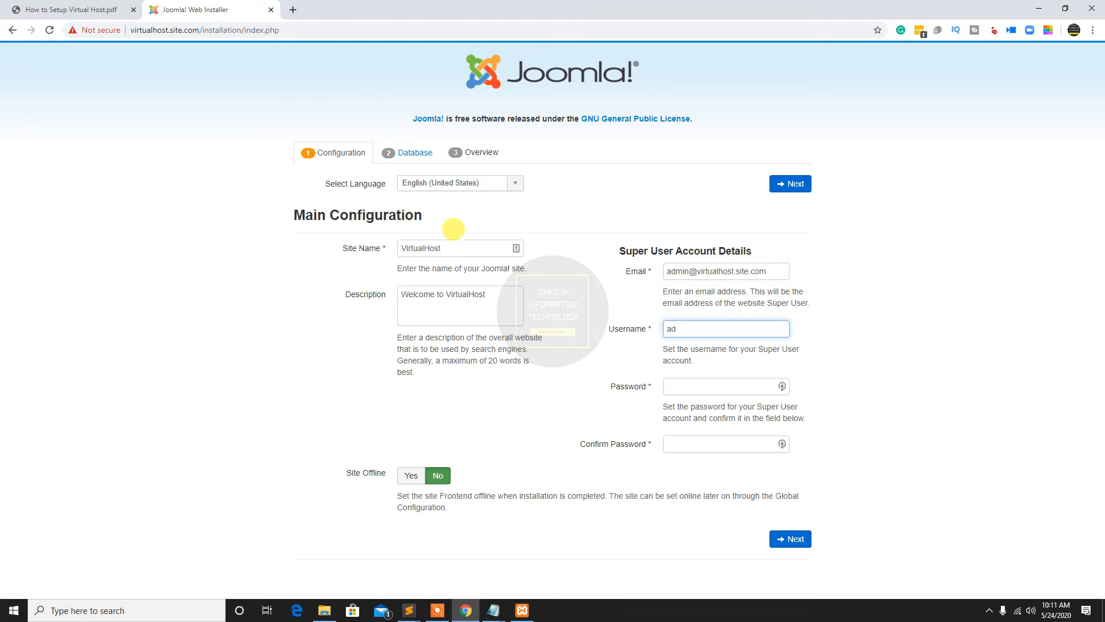
pyautogui.write('irtualhost')
# Enter and confirm the Super User password, and continue to the database configuration
pyautogui.press('Tab')
pyautogui.write('ad')
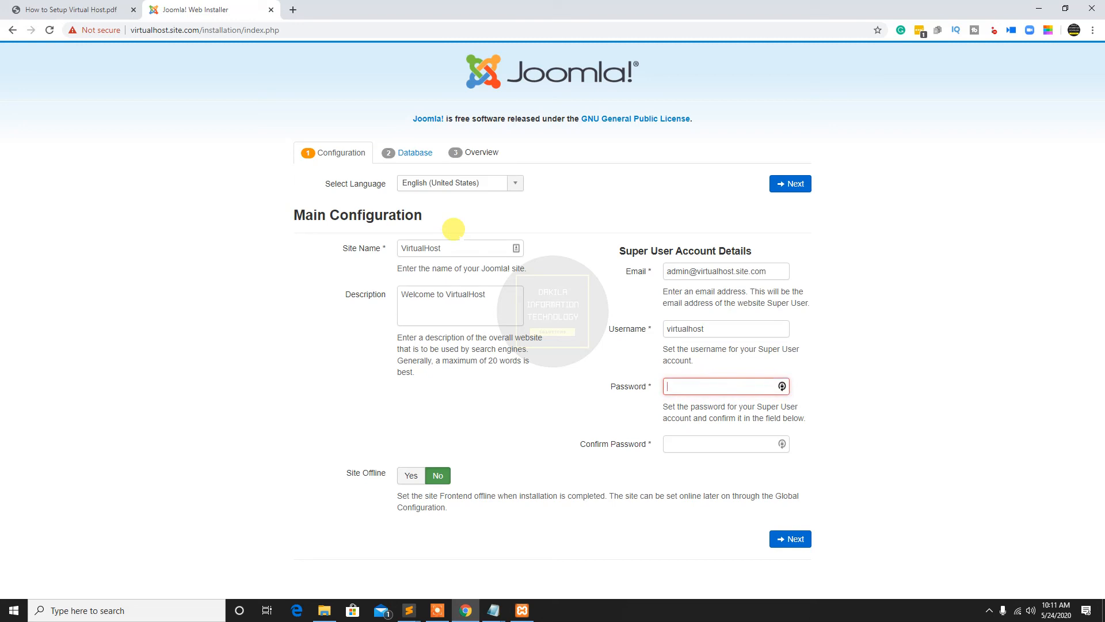
pyautogui.write('3')
pyautogui.press('Tab')
pyautogui.write('ad')
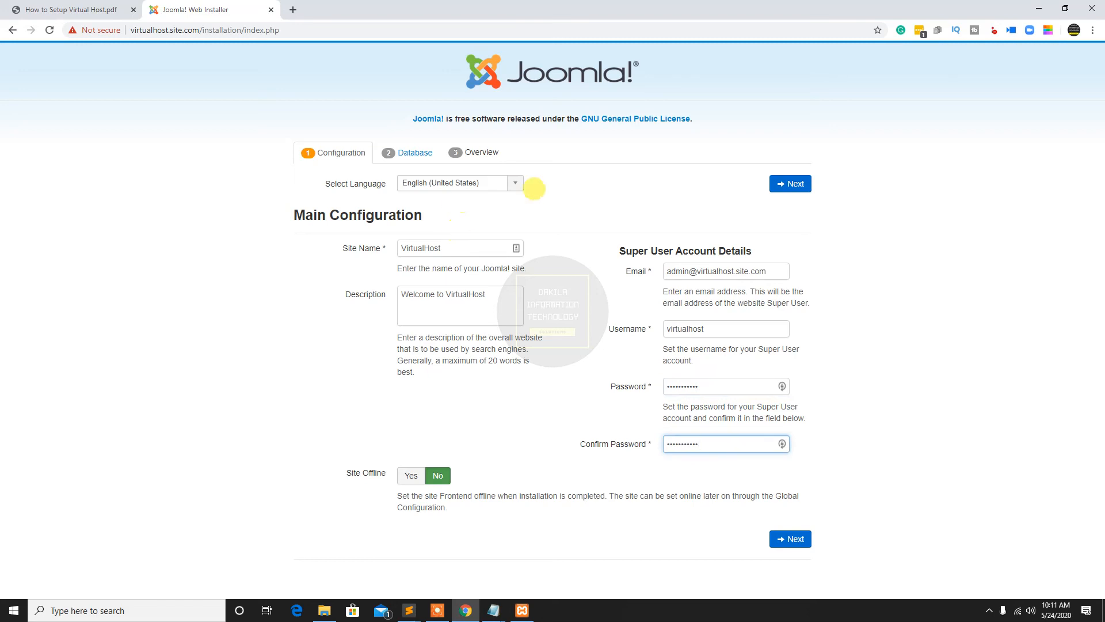
pyautogui.click(785, 184)
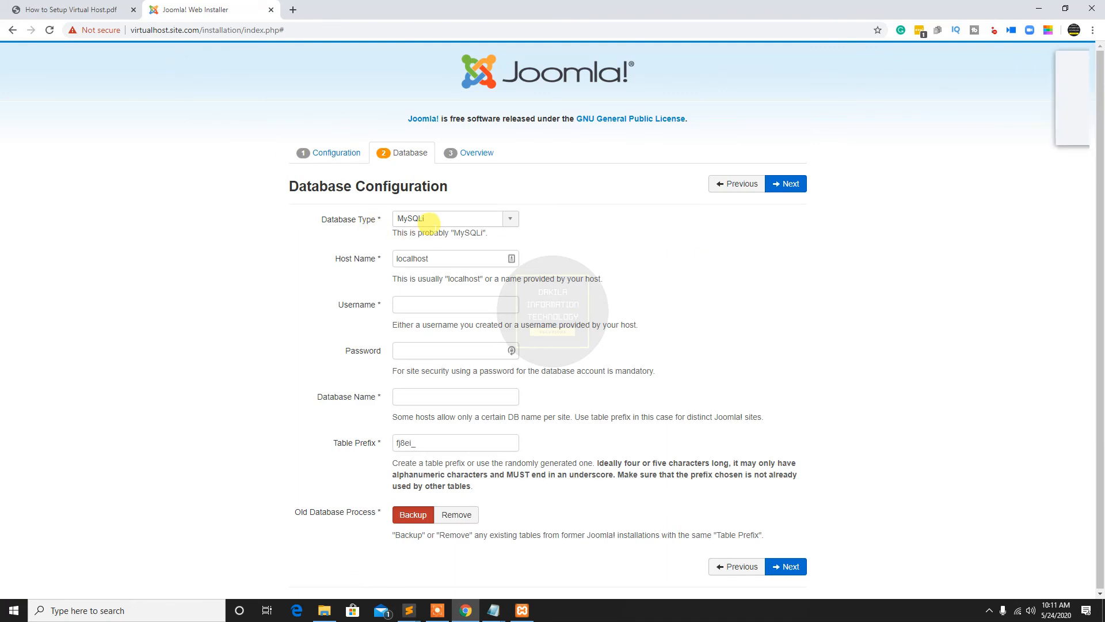
pyautogui.click(994, 127)
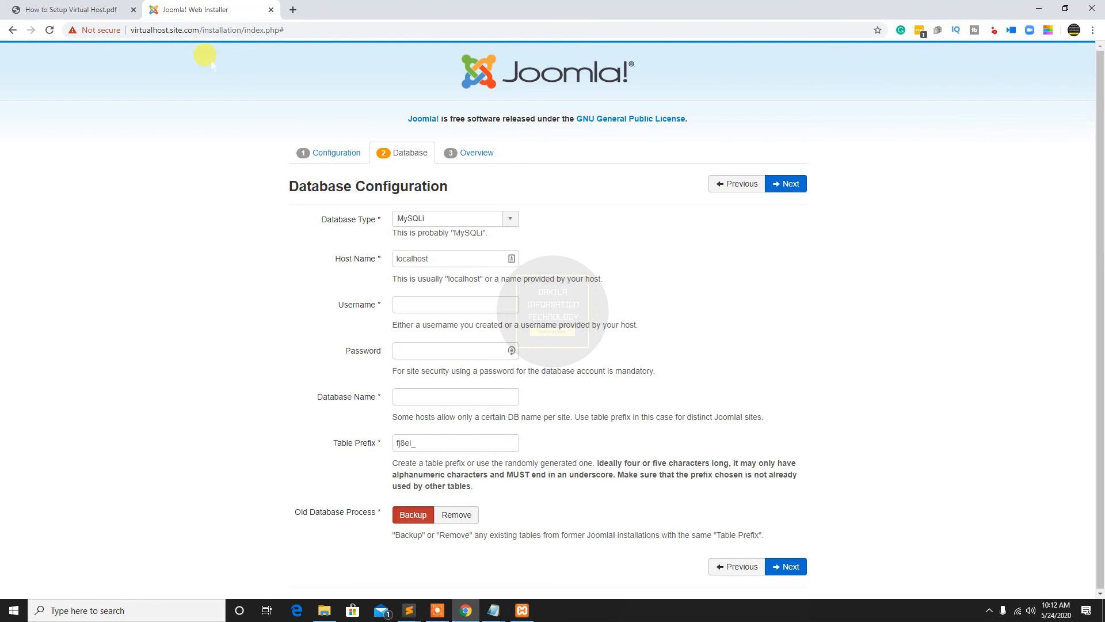
# Look over the username, password and database name fields required by the database configuration
pyautogui.click(433, 300)
pyautogui.click(420, 349)
pyautogui.click(419, 396)
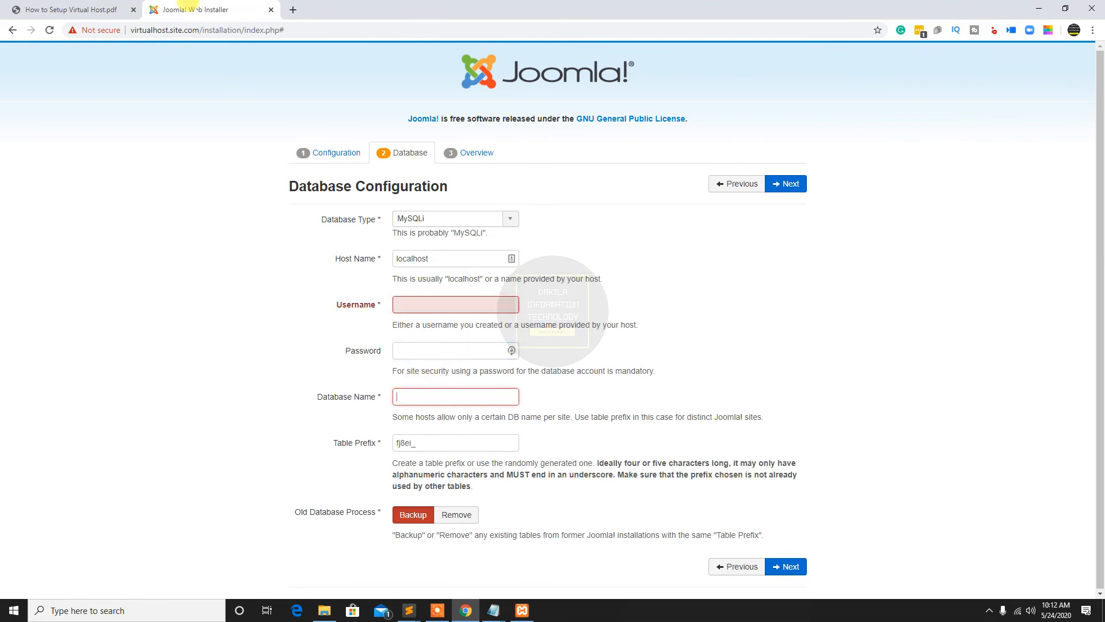
# Copy the host address virtualhost.site.com from the installer's URL and open virtualhost.site.com/phpmyadmin in a new tab
pyautogui.click(202, 30)
pyautogui.moveTo(202, 30); pyautogui.dragTo(130, 30)
pyautogui.rightClick(151, 29)
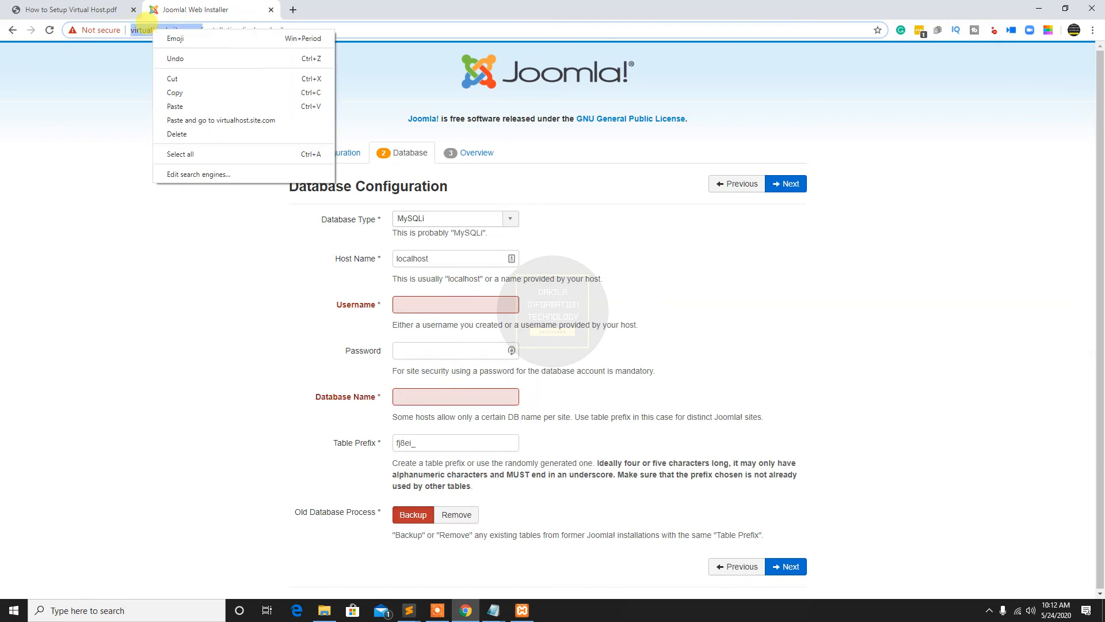
pyautogui.click(175, 92)
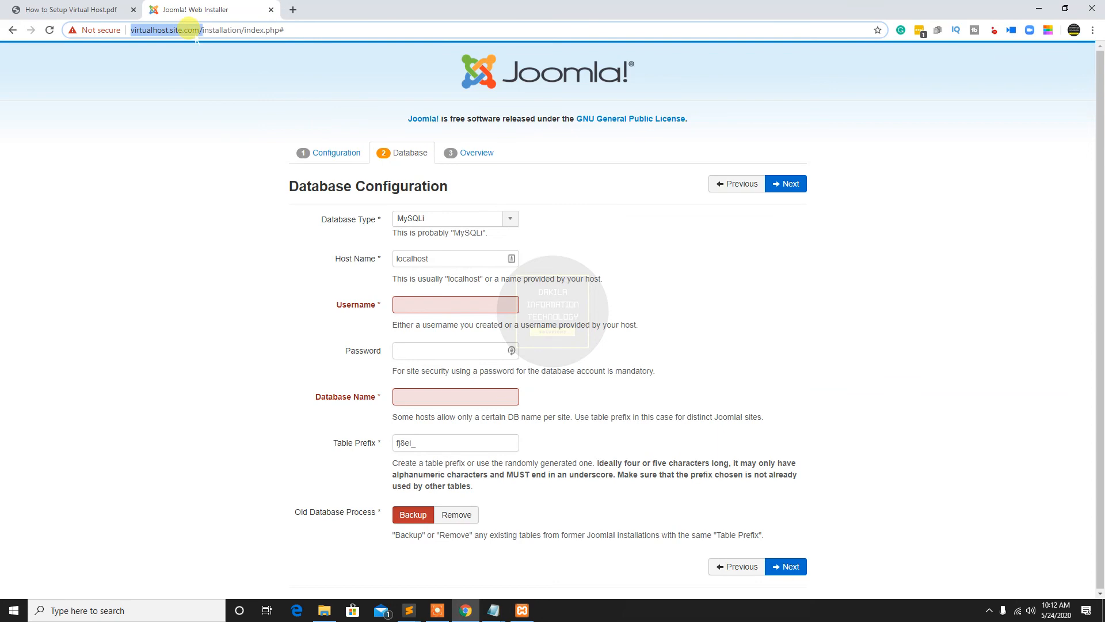
pyautogui.click(293, 10)
pyautogui.rightClick(268, 29)
pyautogui.click(323, 125)
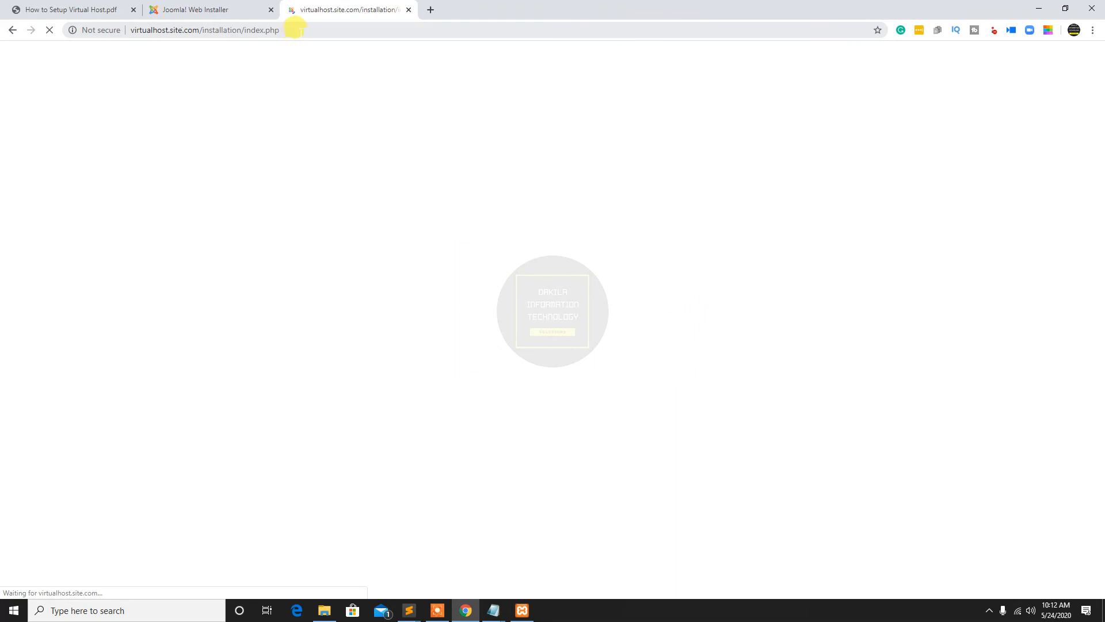
pyautogui.moveTo(202, 30); pyautogui.dragTo(328, 26)
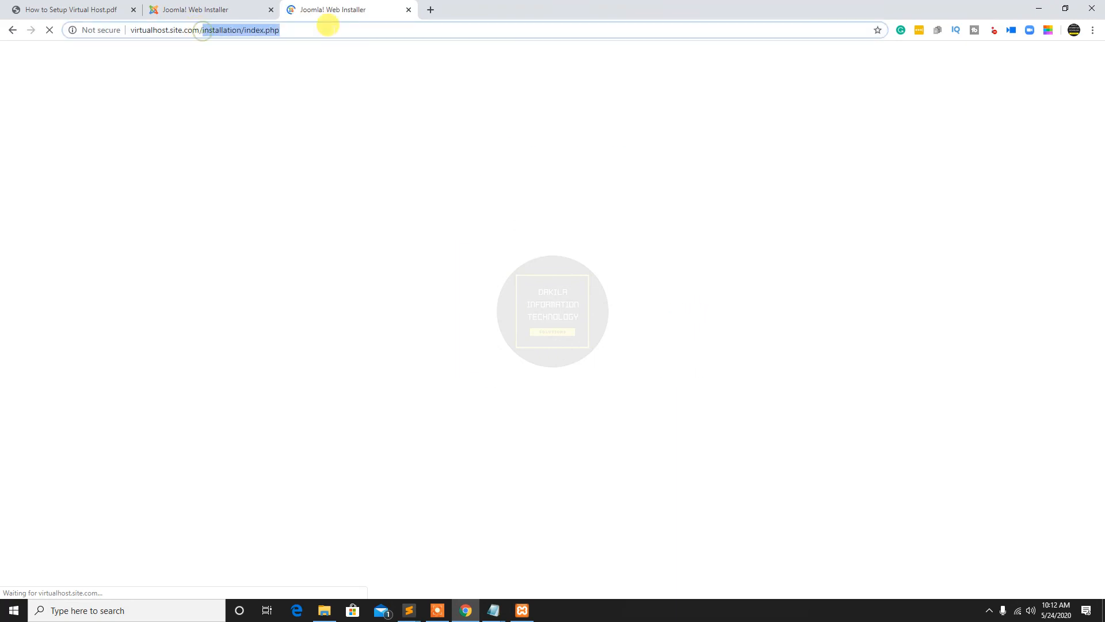
pyautogui.write('phpmyadmin')
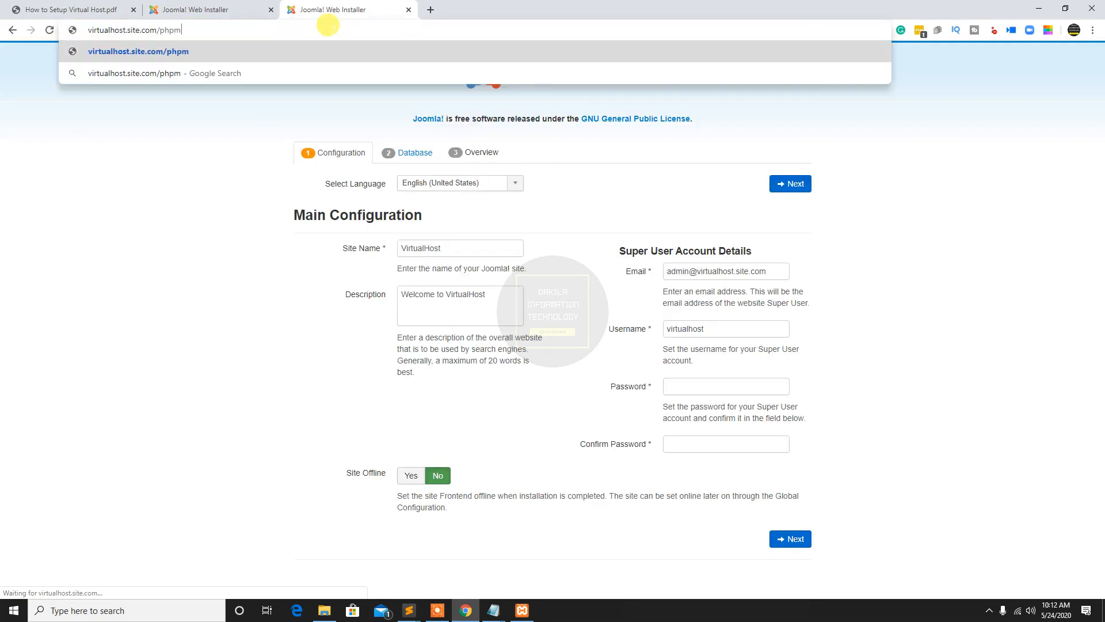
pyautogui.press('Return')
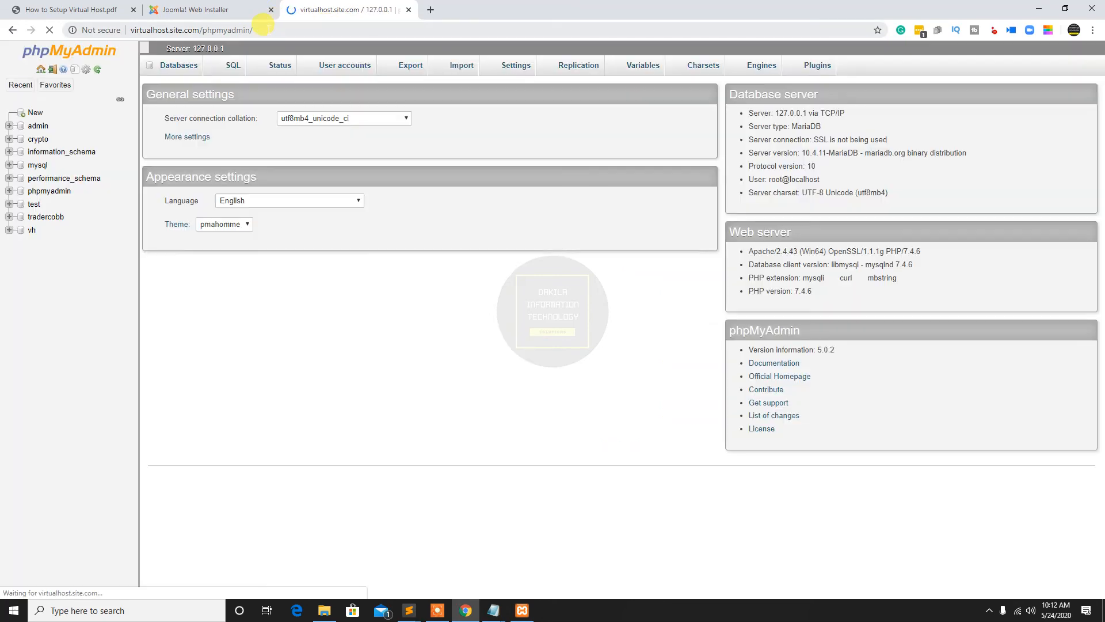
# Create a database named virtualhost with the utf8mb4_general_ci collation in phpMyAdmin
pyautogui.click(176, 63)
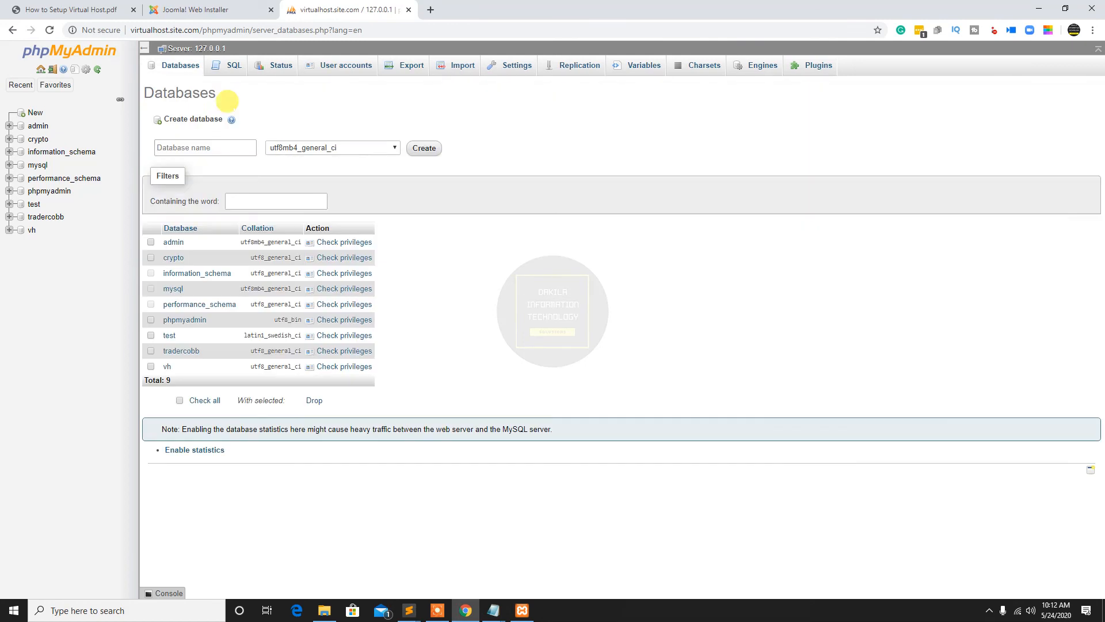
pyautogui.click(219, 144)
pyautogui.write('virtualhost')
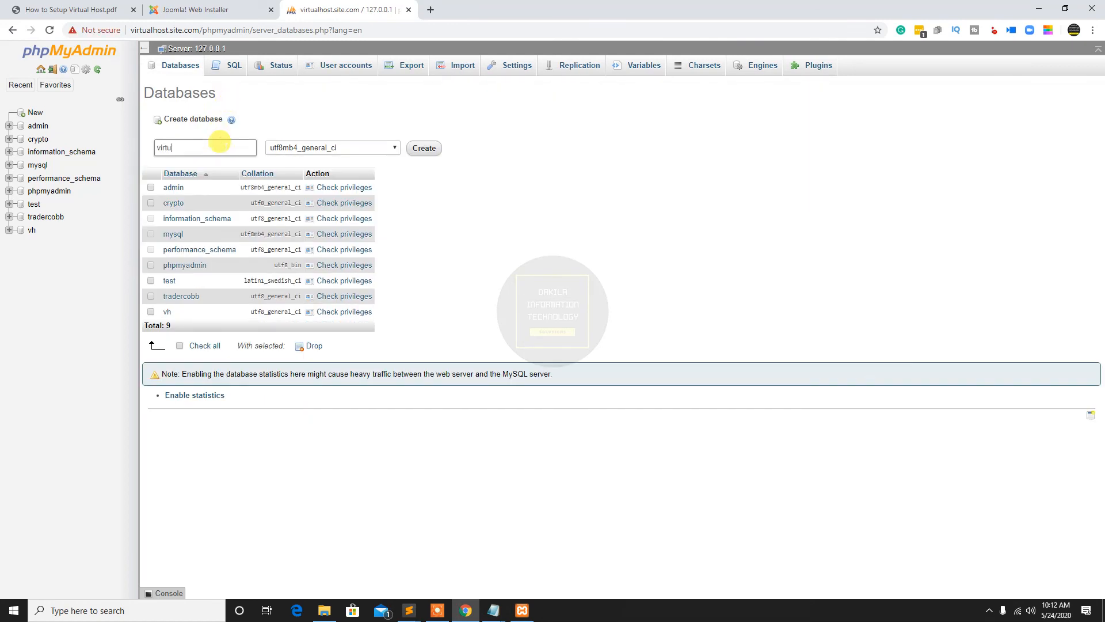
pyautogui.click(416, 150)
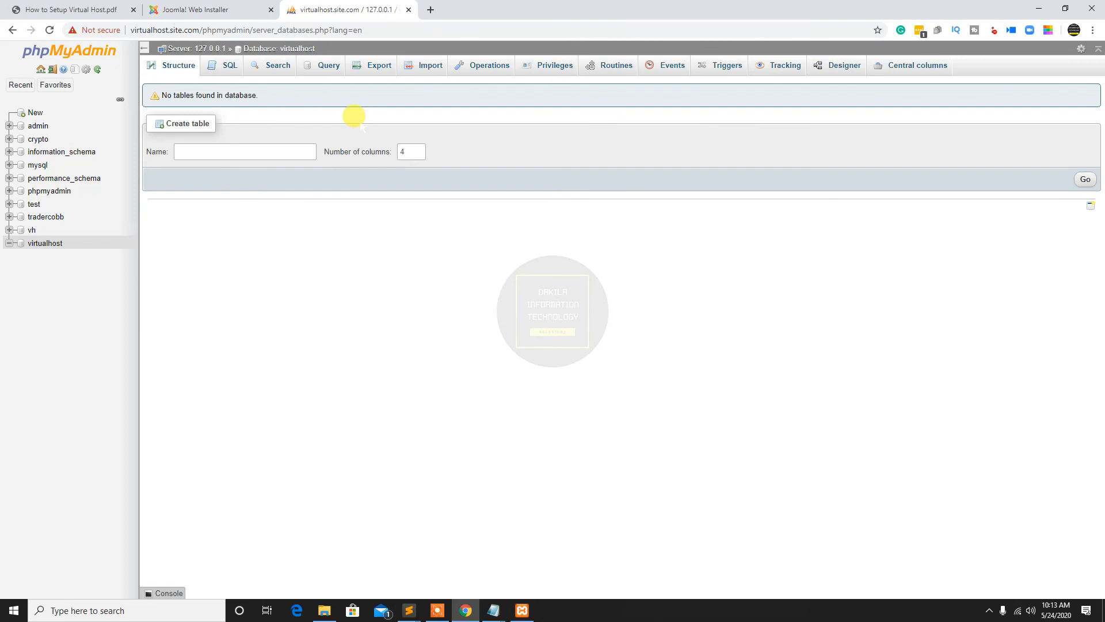
# Return to the Joomla Web Installer's database configuration and set the database username to root
pyautogui.click(214, 10)
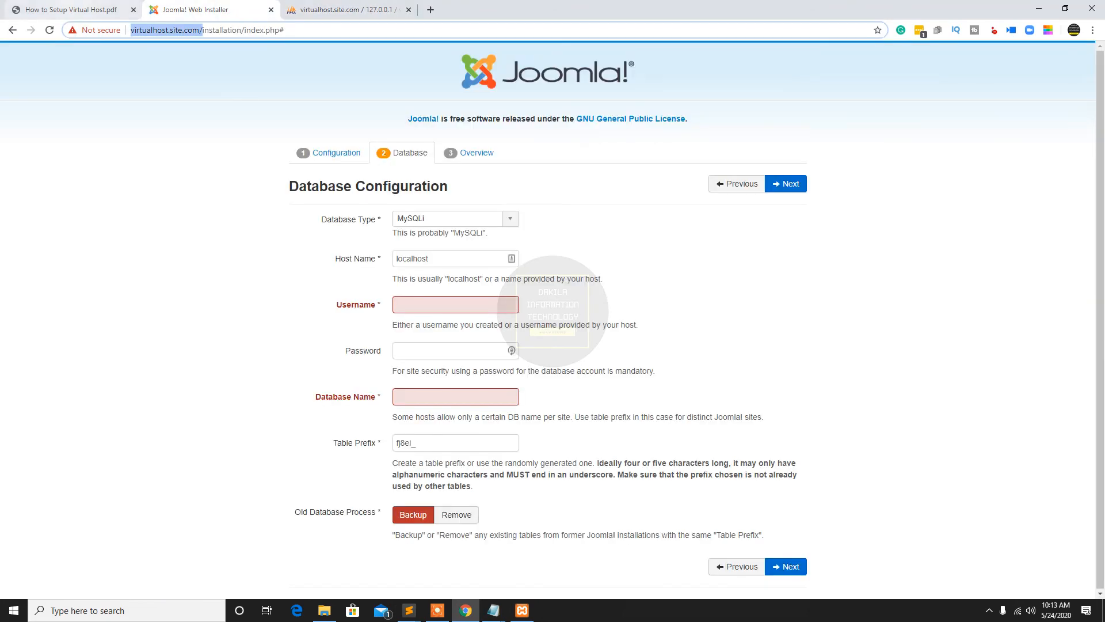
pyautogui.click(422, 297)
pyautogui.write('root')
pyautogui.press('Tab')
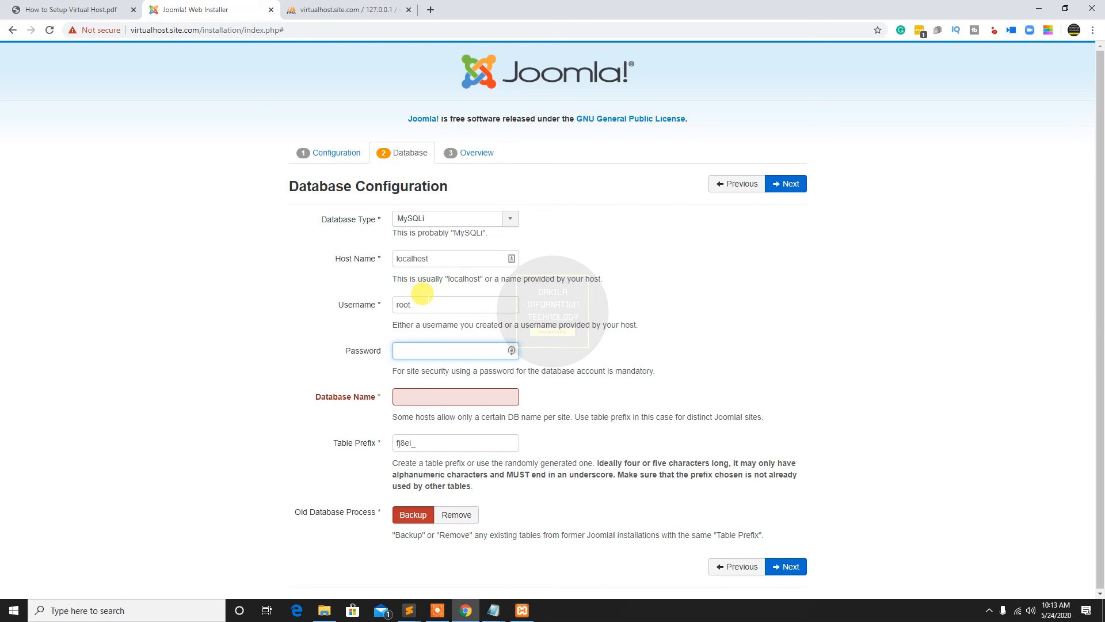
# Enter the database password, set the database name to virtualhost and continue to the installer's overview
pyautogui.write('34567890123')
pyautogui.click(416, 393)
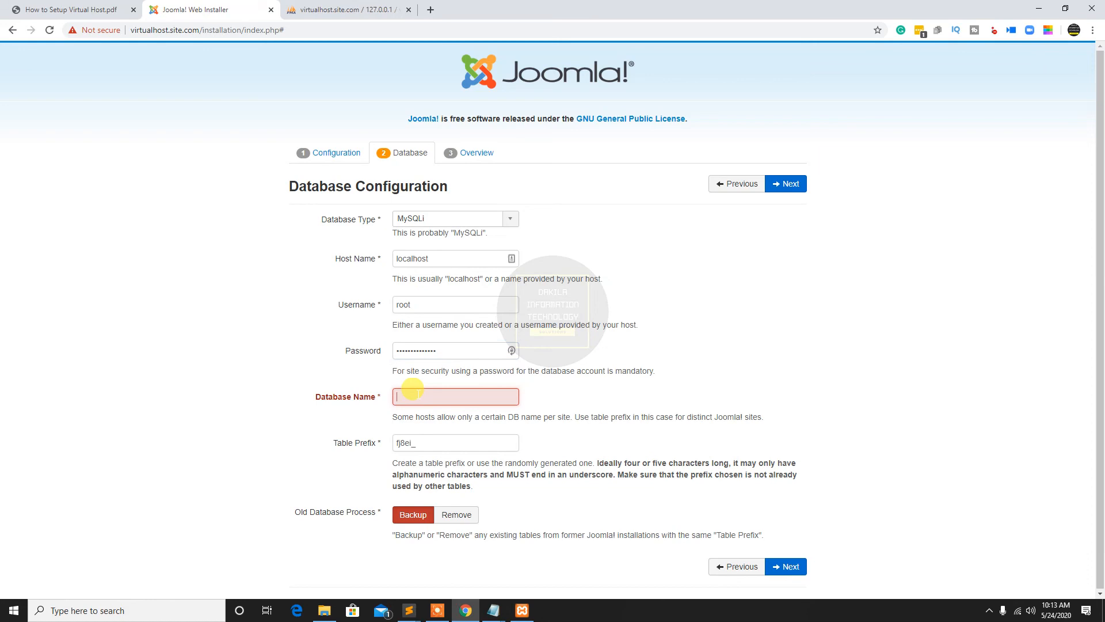
pyautogui.write('virtualhost')
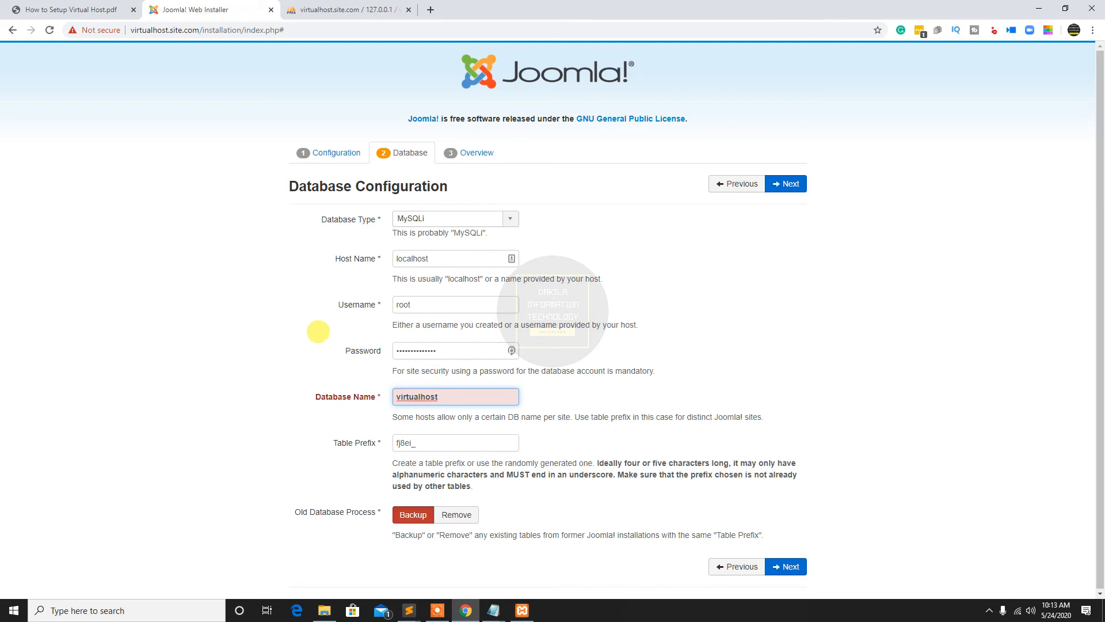
pyautogui.click(329, 332)
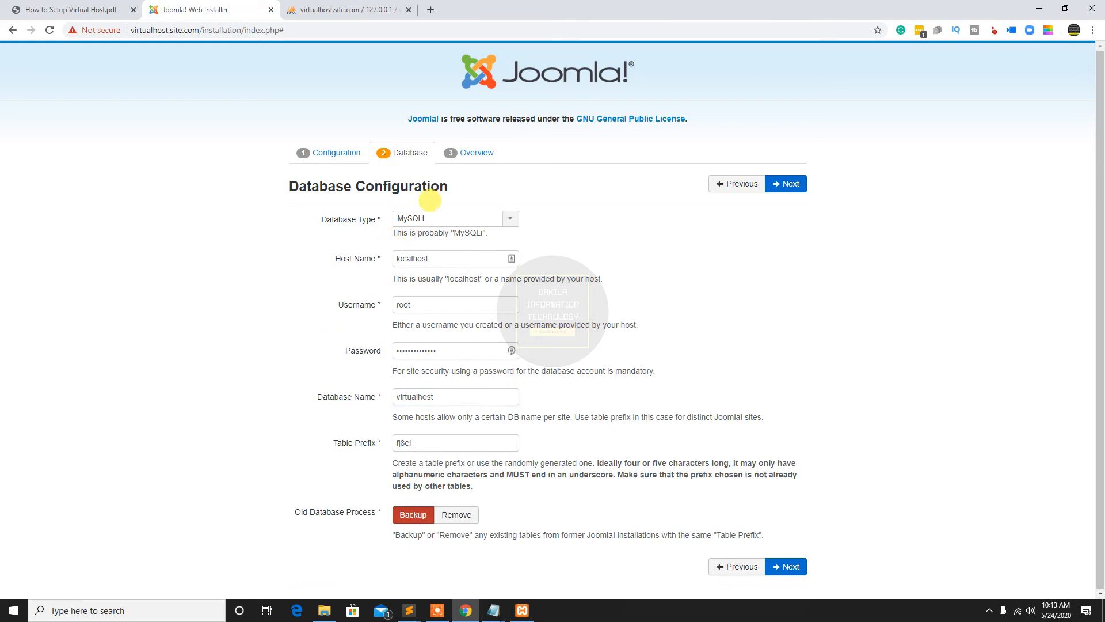
pyautogui.click(794, 183)
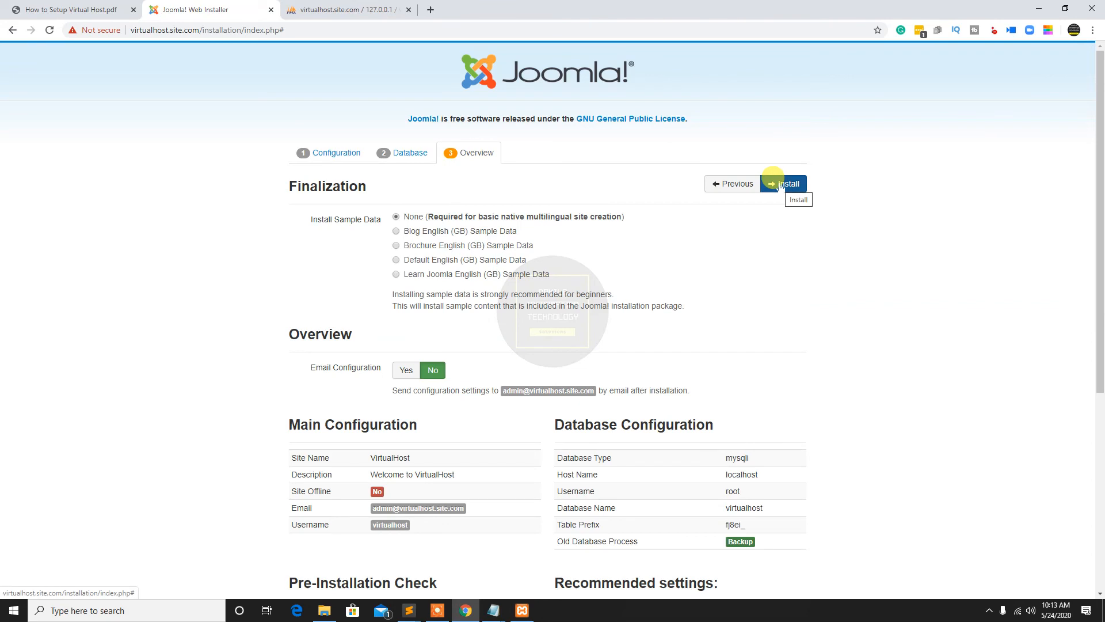
# Install Joomla without sample data and, after removing the installation folder, open the administrator login page
pyautogui.click(781, 184)
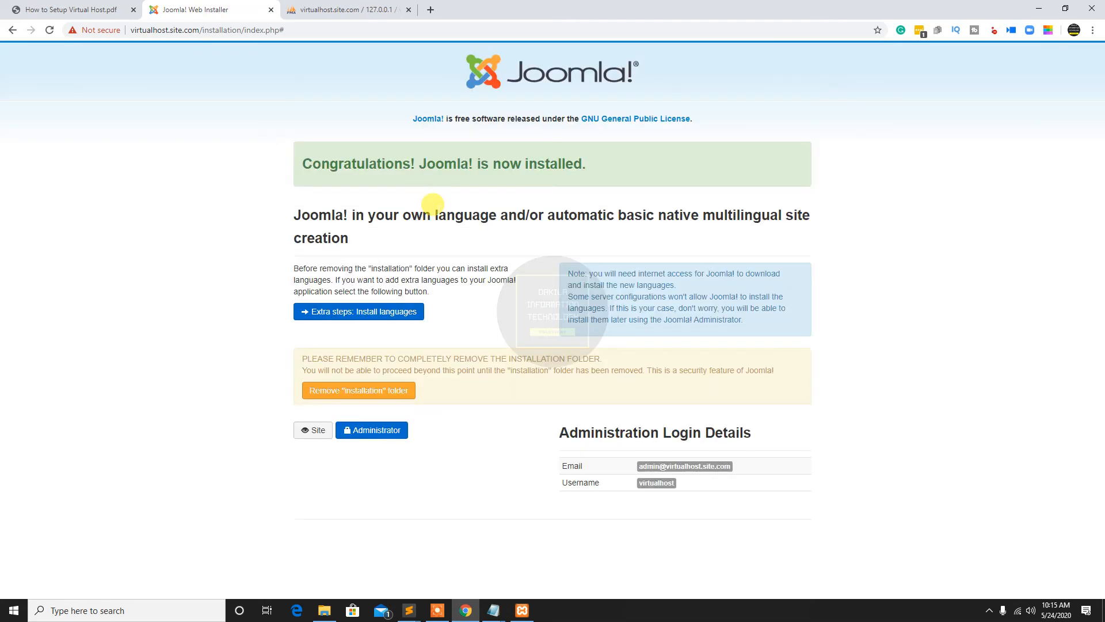
pyautogui.click(380, 392)
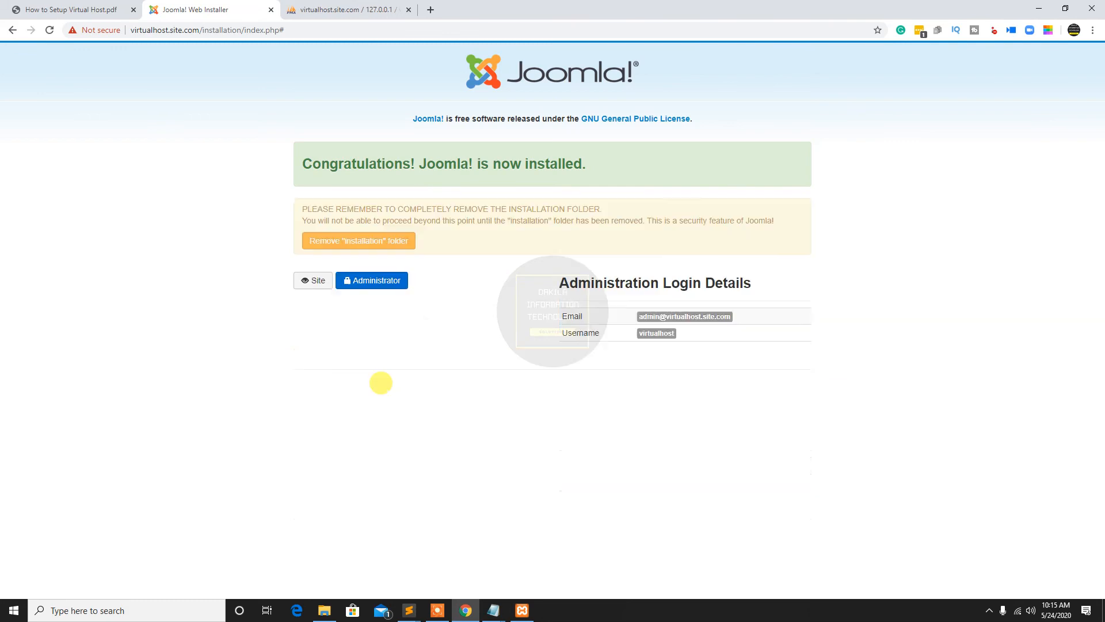
pyautogui.click(381, 280)
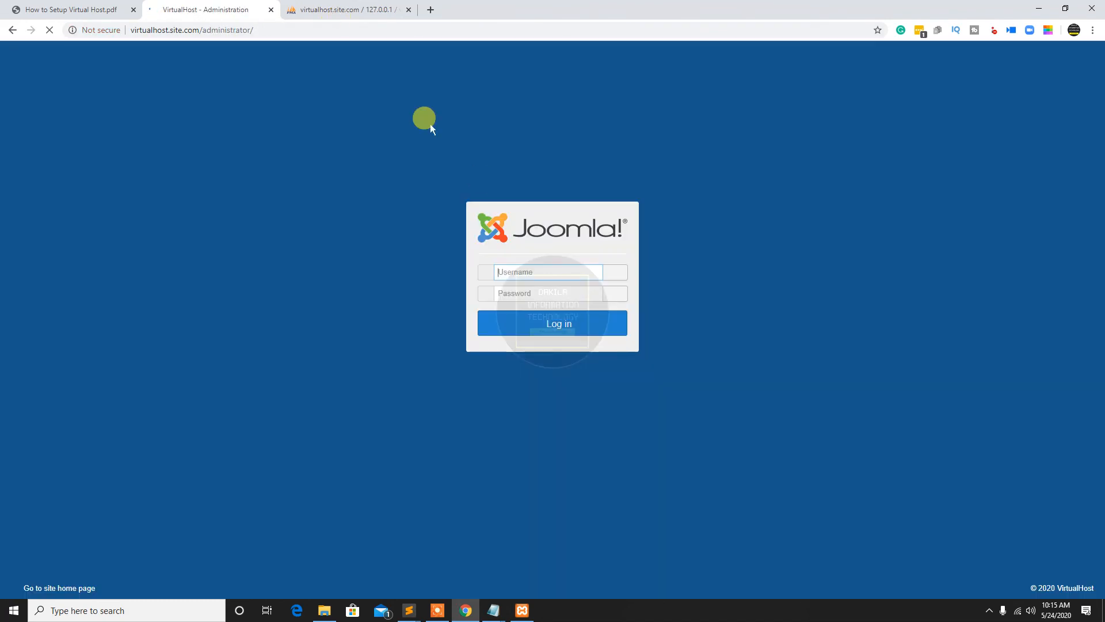
pyautogui.write('admin')
pyautogui.press('Tab')
pyautogui.write('•••')
pyautogui.press('BackSpace')
pyautogui.press('BackSpace')
pyautogui.press('BackSpace')
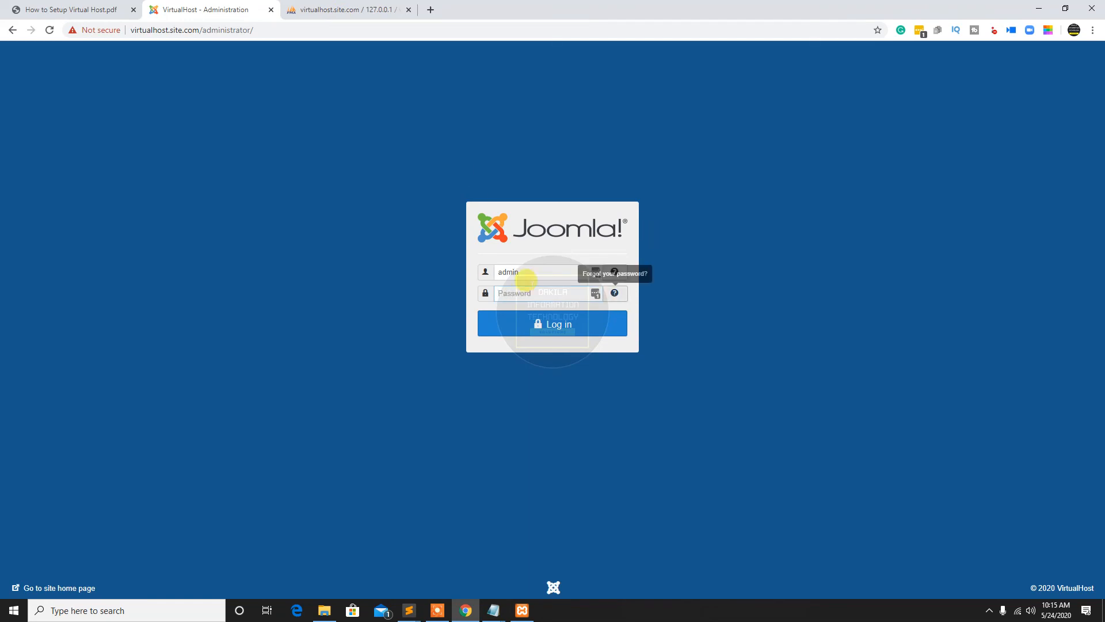
# Replace the username in the Joomla administrator login form with virtualhost
pyautogui.doubleClick(521, 272)
pyautogui.write('vi')
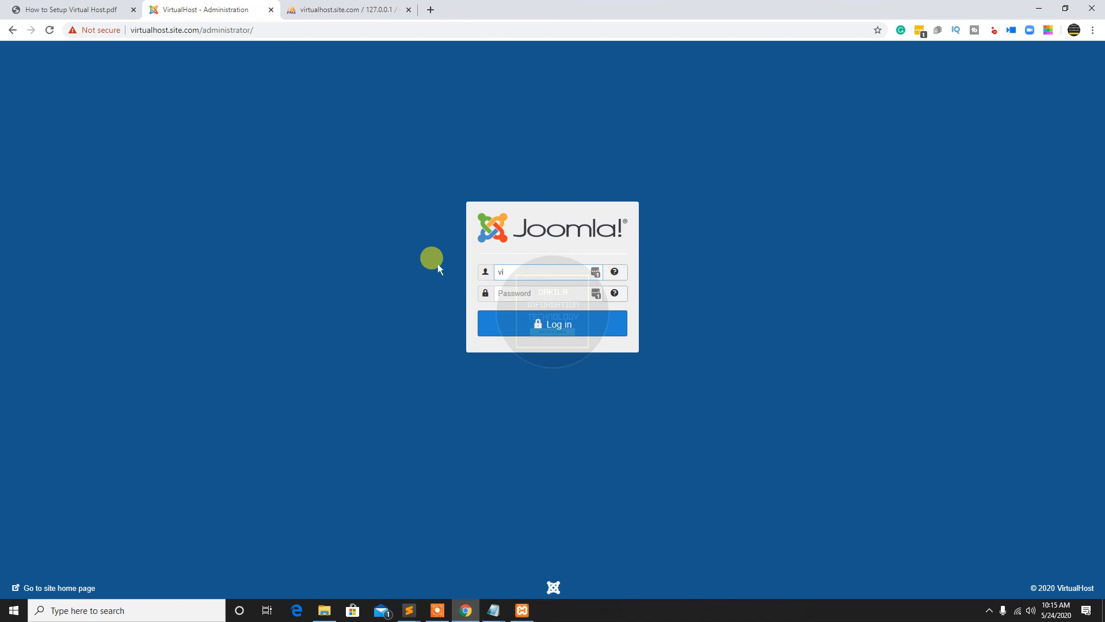
pyautogui.write('rtualhost')
pyautogui.press('Tab')
pyautogui.write('•••••••••')
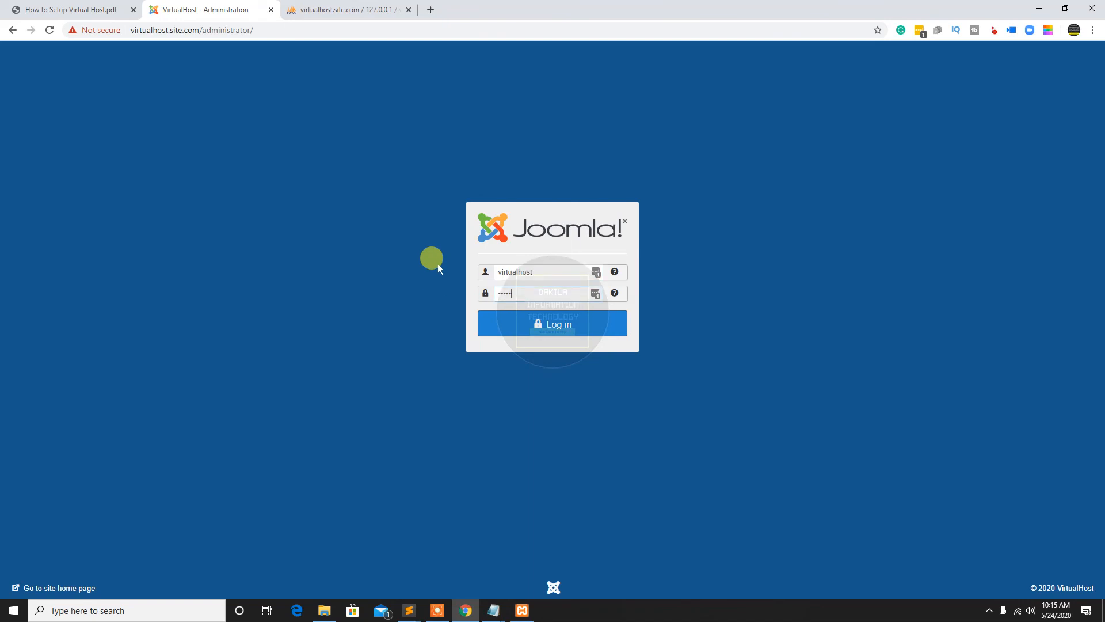
pyautogui.press('BackSpace')
pyautogui.press('BackSpace')
pyautogui.press('BackSpace')
pyautogui.press('BackSpace')
pyautogui.press('BackSpace')
pyautogui.press('BackSpace')
pyautogui.press('BackSpace')
pyautogui.press('BackSpace')
pyautogui.press('BackSpace')
pyautogui.write('•••••')
pyautogui.press('BackSpace')
pyautogui.press('BackSpace')
pyautogui.press('BackSpace')
pyautogui.press('BackSpace')
pyautogui.press('BackSpace')
# Paste the account password into the administrator login form and log in to the Joomla control panel
pyautogui.doubleClick(510, 271)
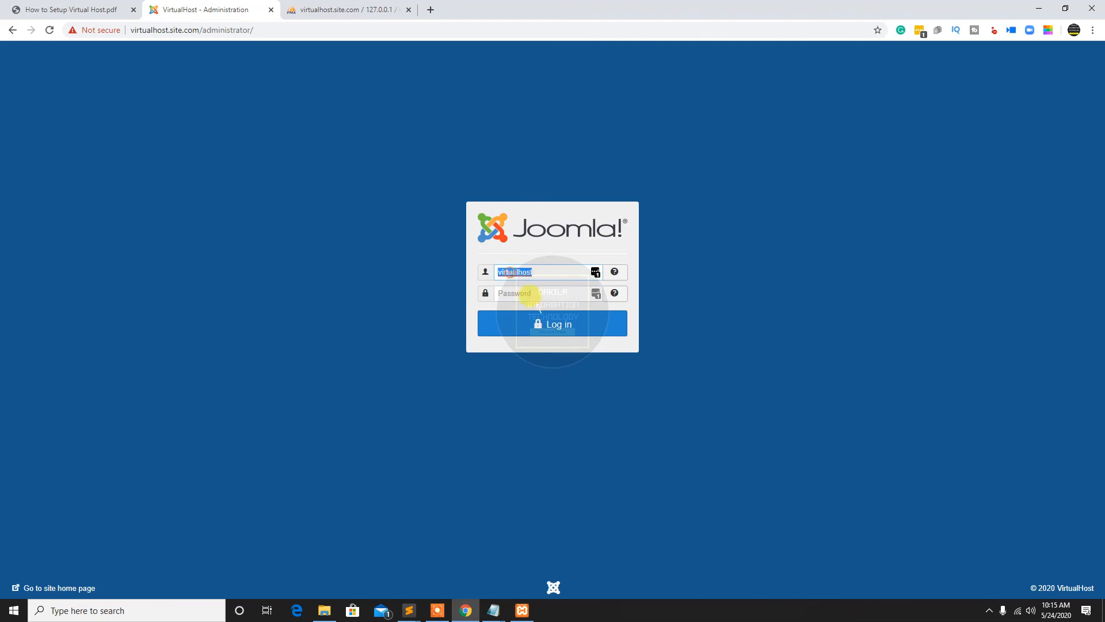
pyautogui.rightClick(509, 272)
pyautogui.click(539, 386)
pyautogui.rightClick(524, 296)
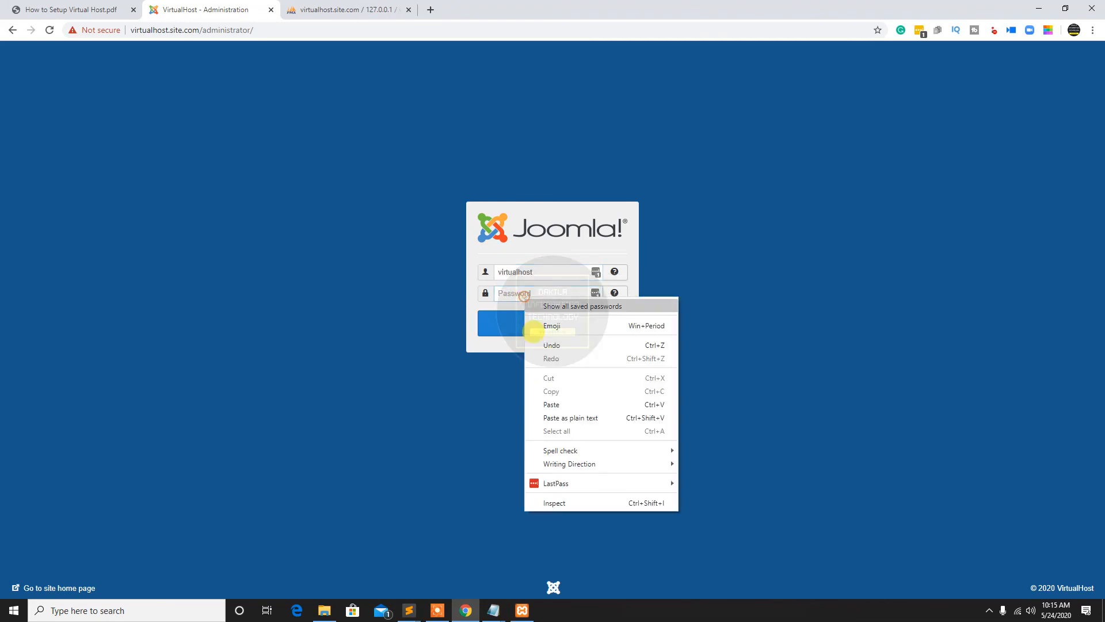
pyautogui.click(552, 405)
pyautogui.click(536, 324)
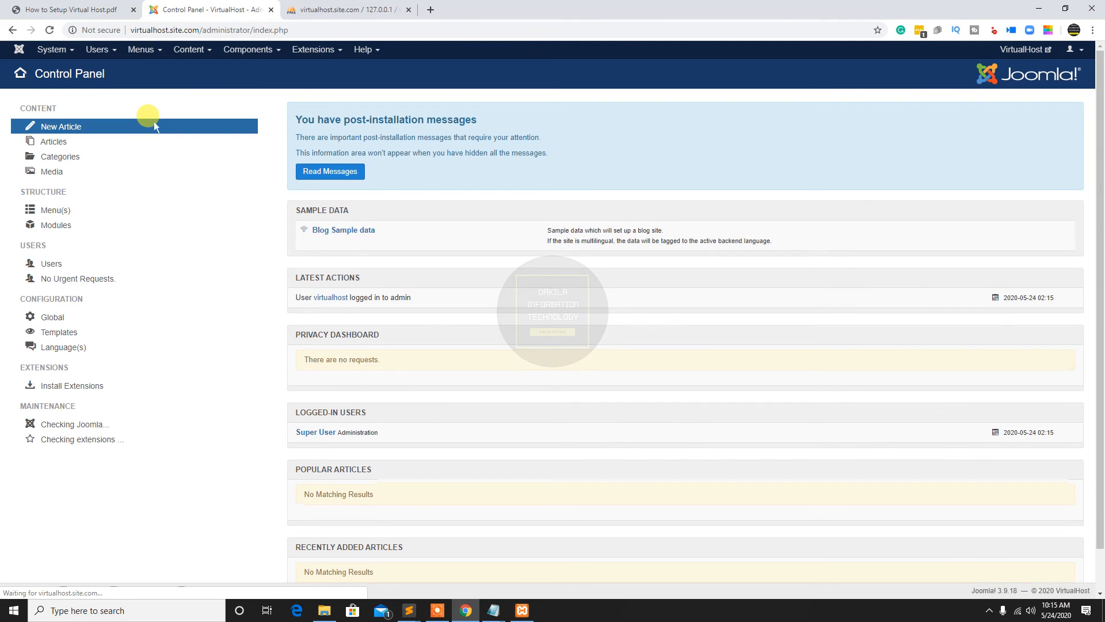
# Accept the password manager's prompt and open the VirtualHost front-end site from the control panel
pyautogui.click(44, 183)
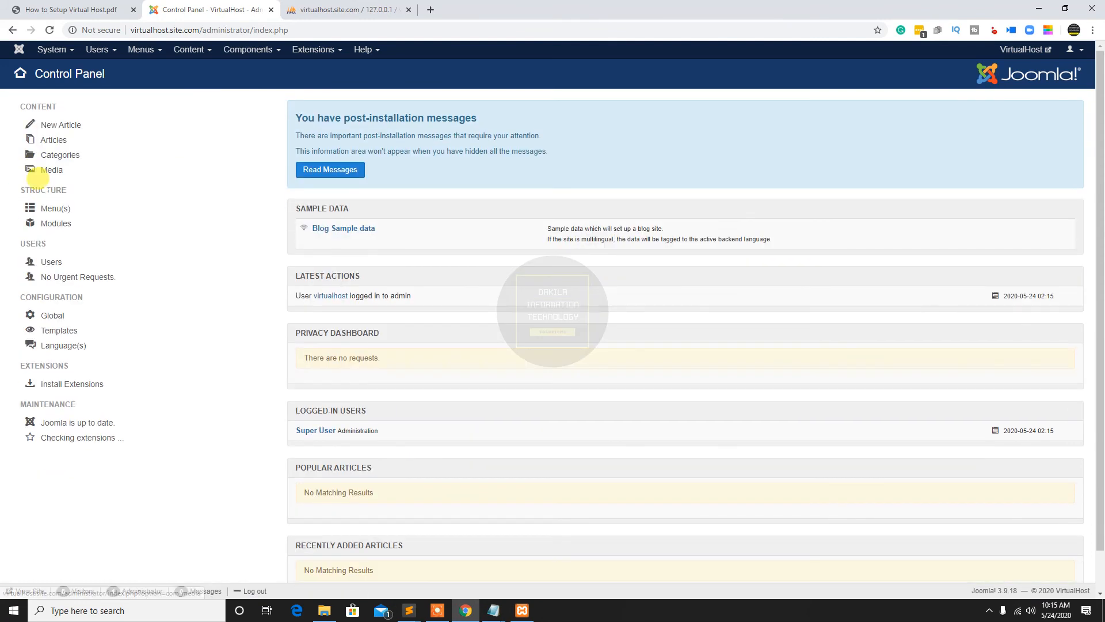
pyautogui.click(1050, 129)
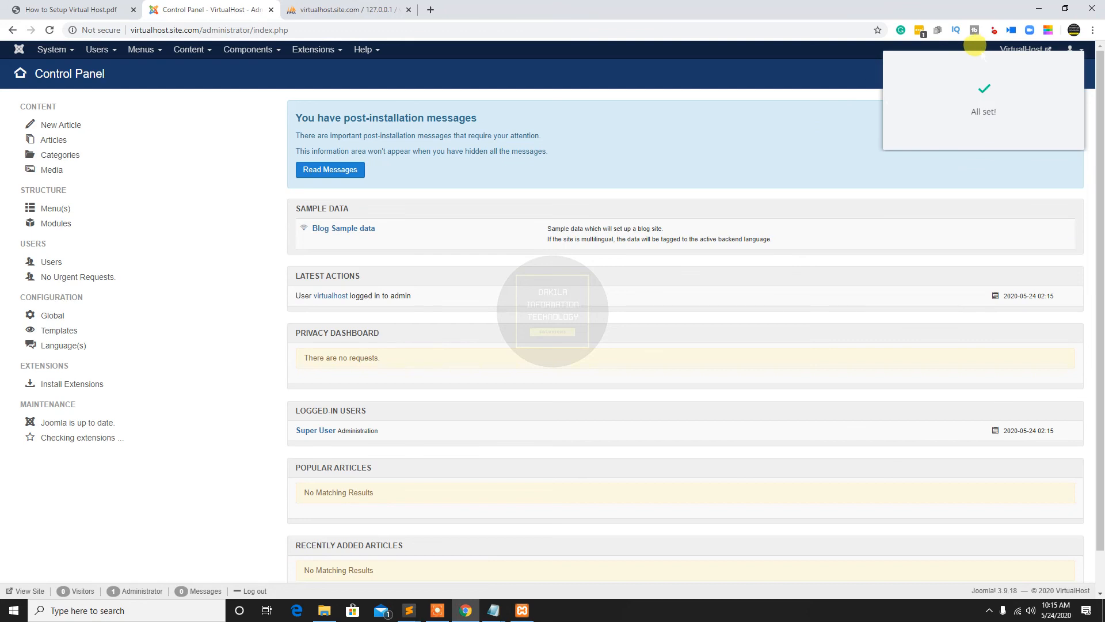
pyautogui.click(1022, 49)
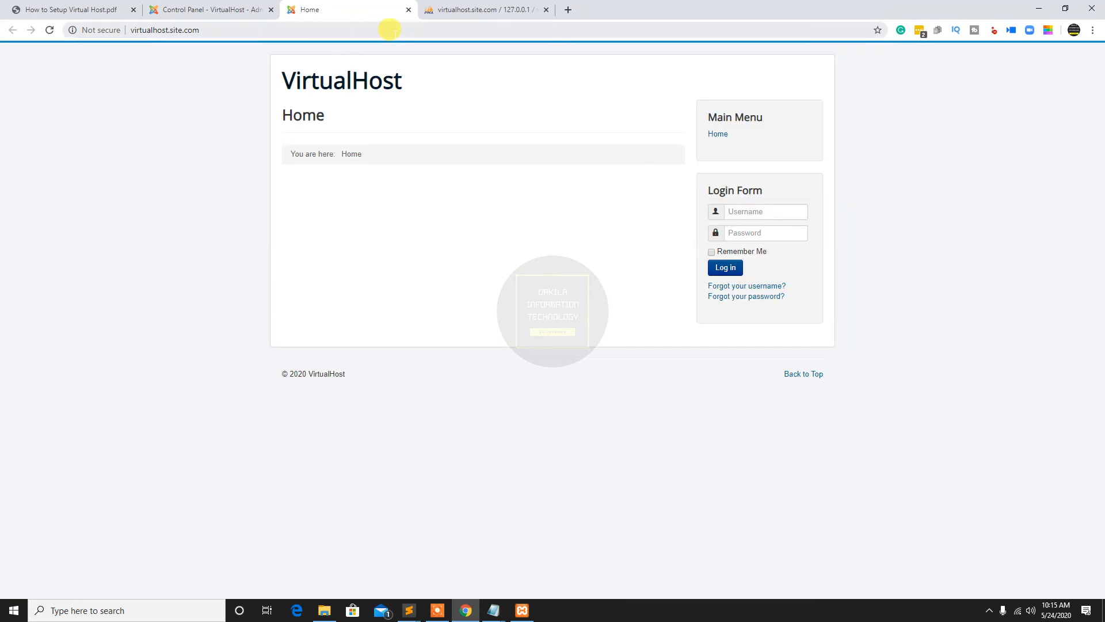
pyautogui.click(394, 34)
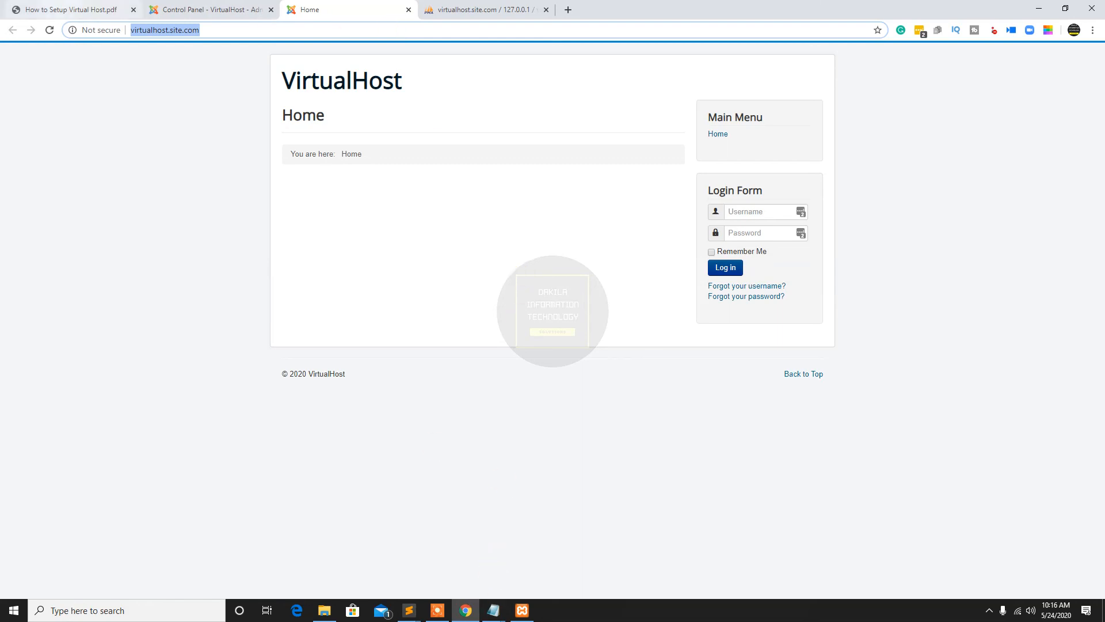
# Review the database, Joomla installation and closing instructions in How to Setup Virtual Host.pdf
pyautogui.click(69, 9)
pyautogui.scroll(-3, 558, 242)
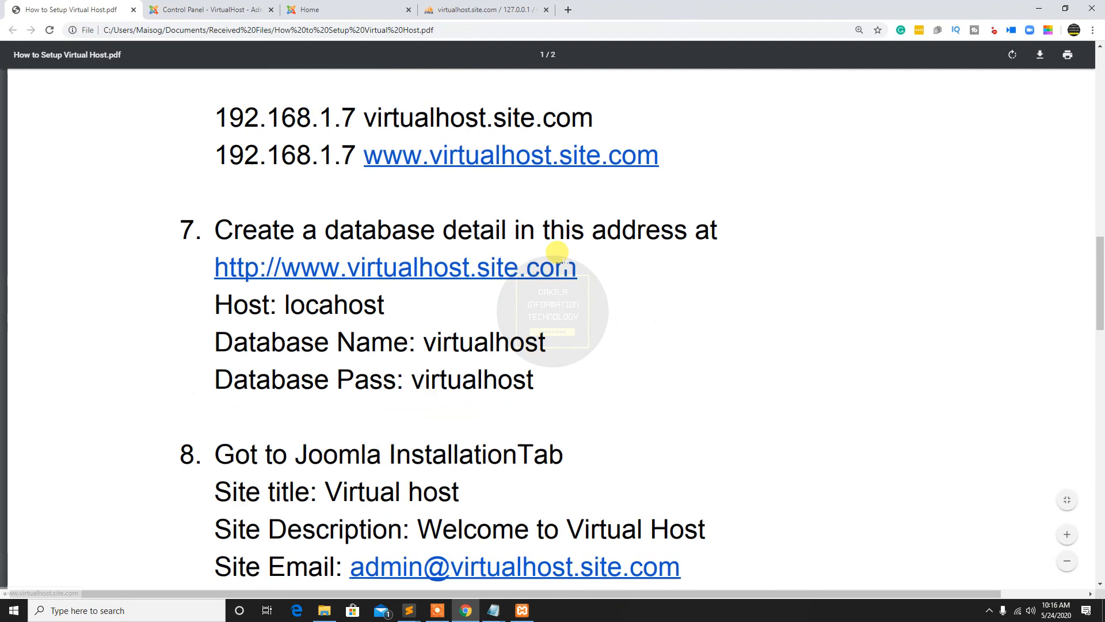
pyautogui.scroll(-10, 557, 252)
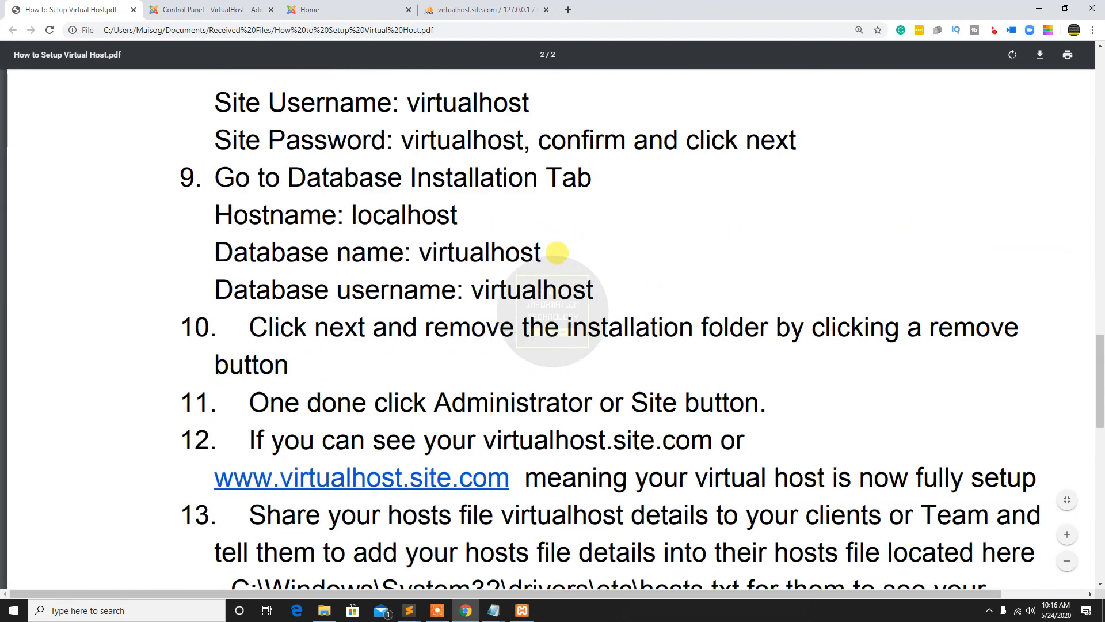
pyautogui.scroll(-4, 557, 252)
pyautogui.scroll(8, 556, 252)
pyautogui.scroll(6, 558, 252)
# Examine the two pairs of virtualhost.site.com hosts file entries under instruction 6 of the PDF, highlighting each pair
pyautogui.moveTo(201, 282); pyautogui.dragTo(718, 334)
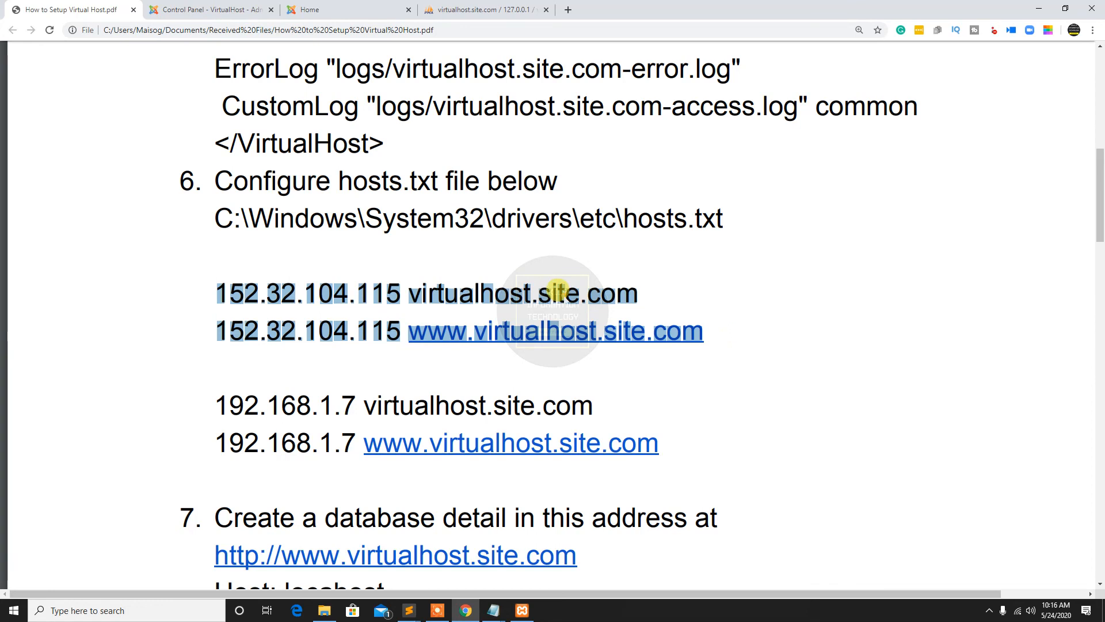
pyautogui.rightClick(565, 298)
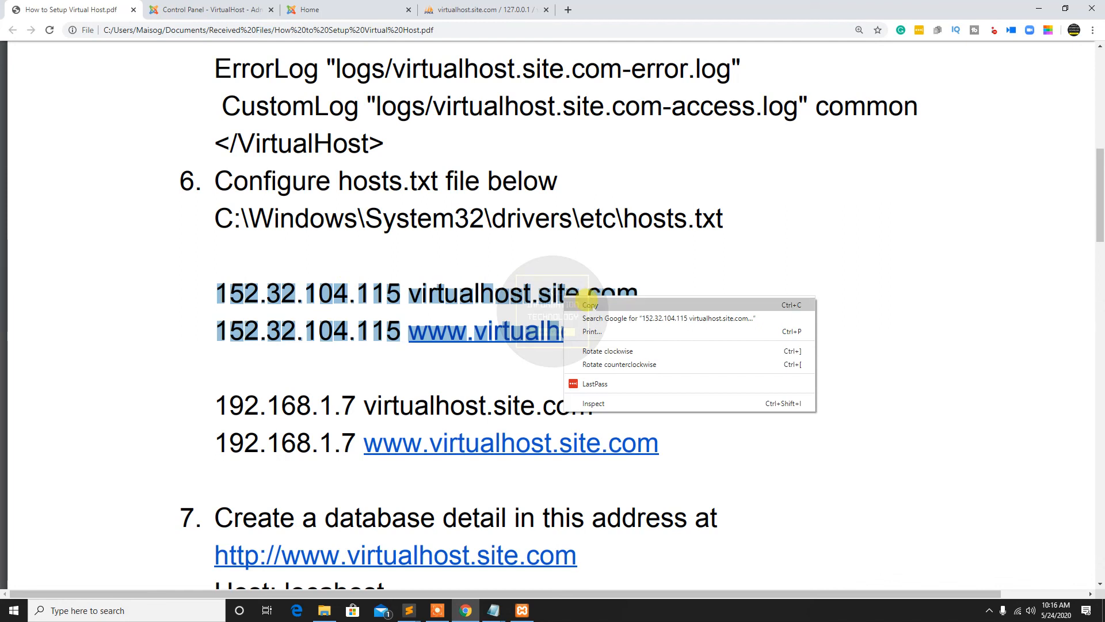
pyautogui.click(326, 294)
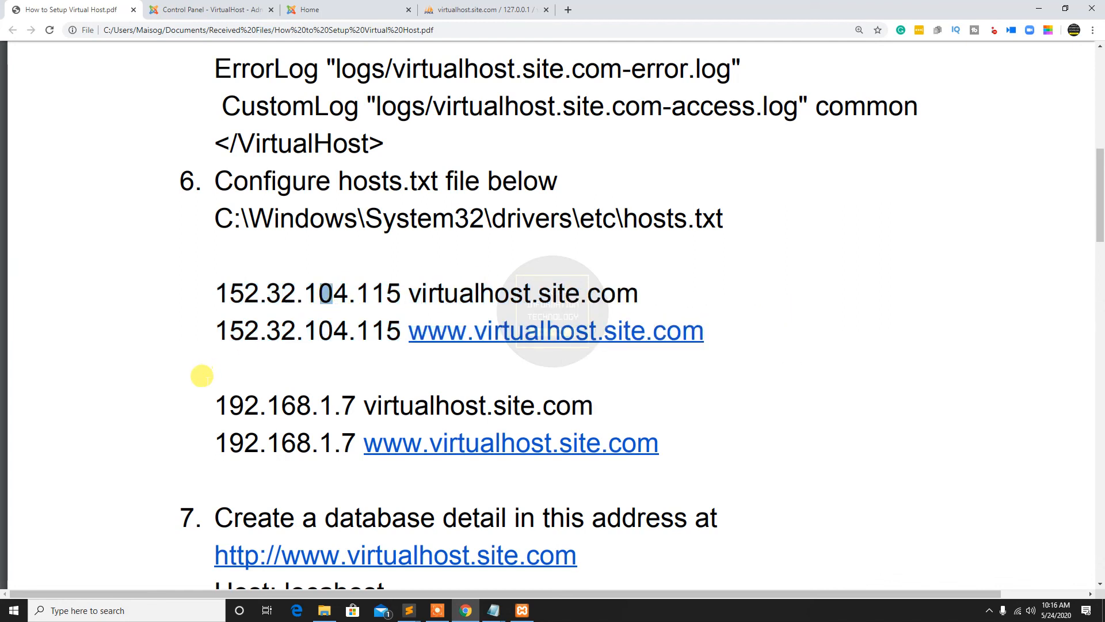
pyautogui.moveTo(205, 400); pyautogui.dragTo(685, 443)
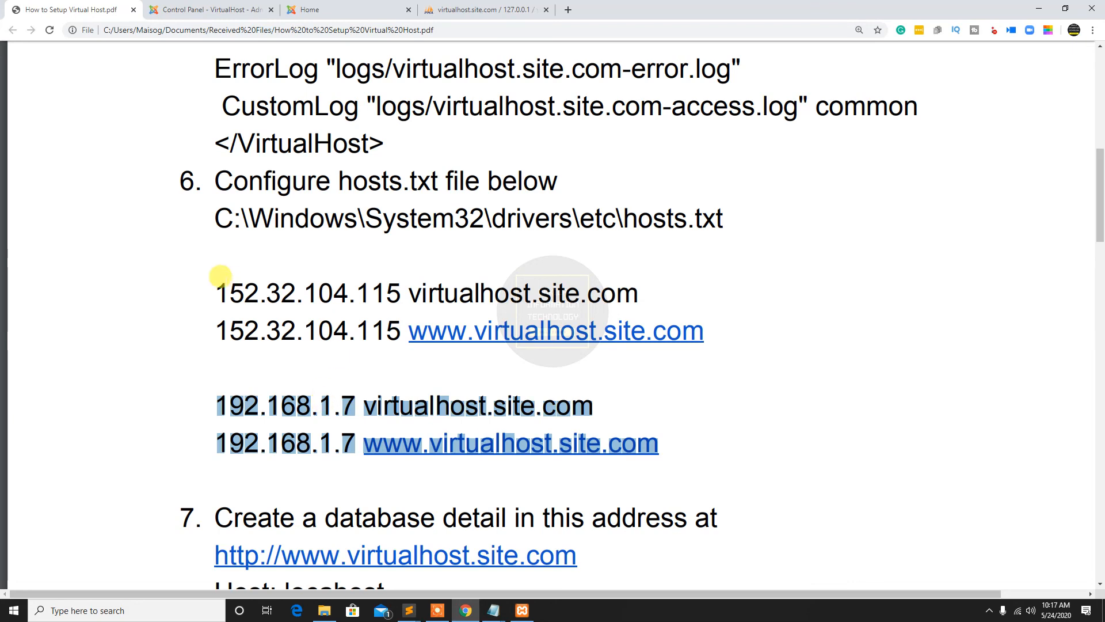
pyautogui.moveTo(205, 278); pyautogui.dragTo(664, 318)
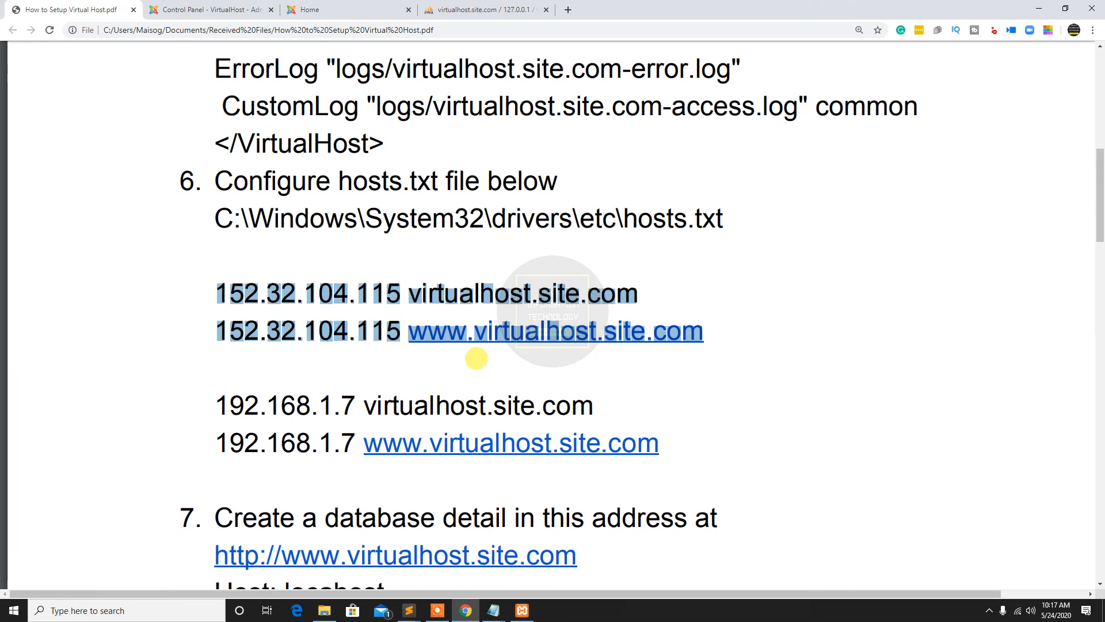
# Read the PDF's final instructions on sharing the hosts file details with clients or the team
pyautogui.scroll(-15, 477, 357)
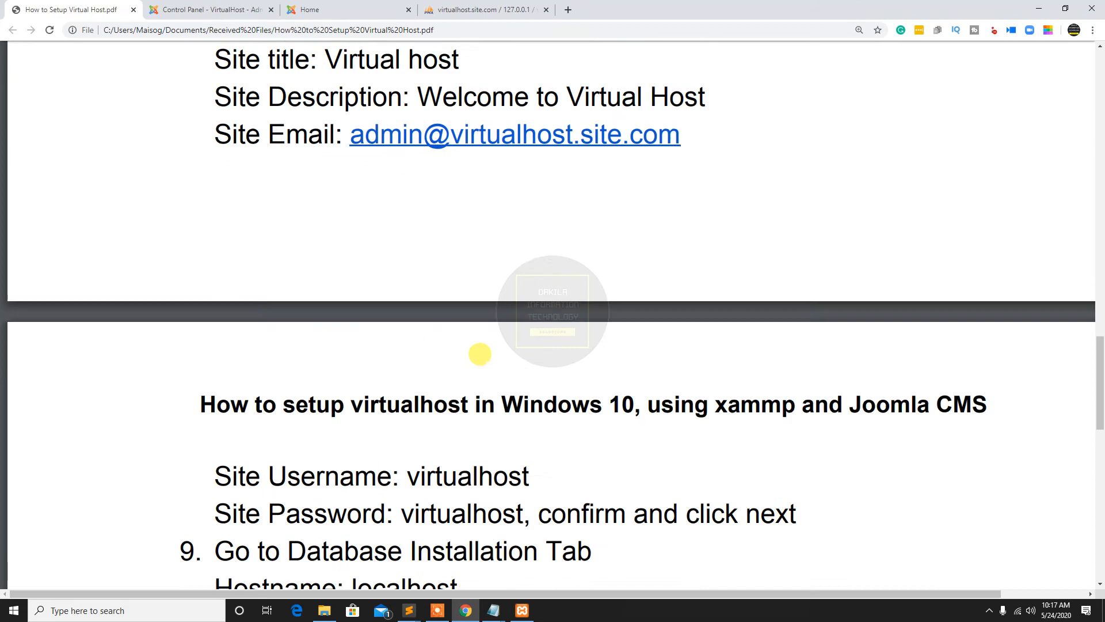
pyautogui.scroll(-5, 483, 351)
pyautogui.scroll(3, 481, 351)
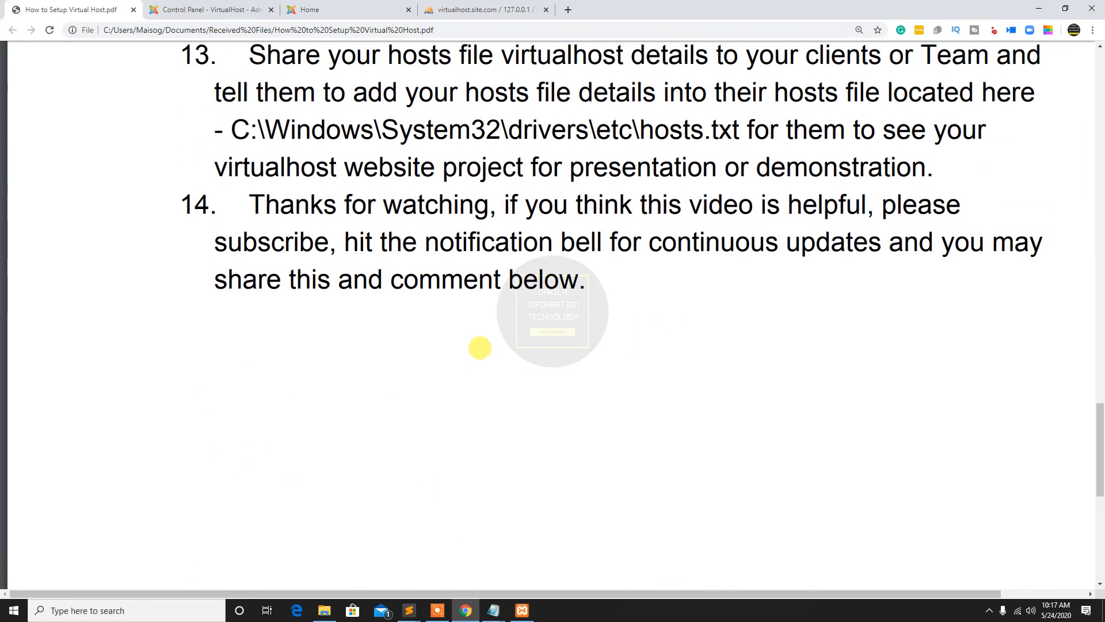
pyautogui.scroll(1, 486, 357)
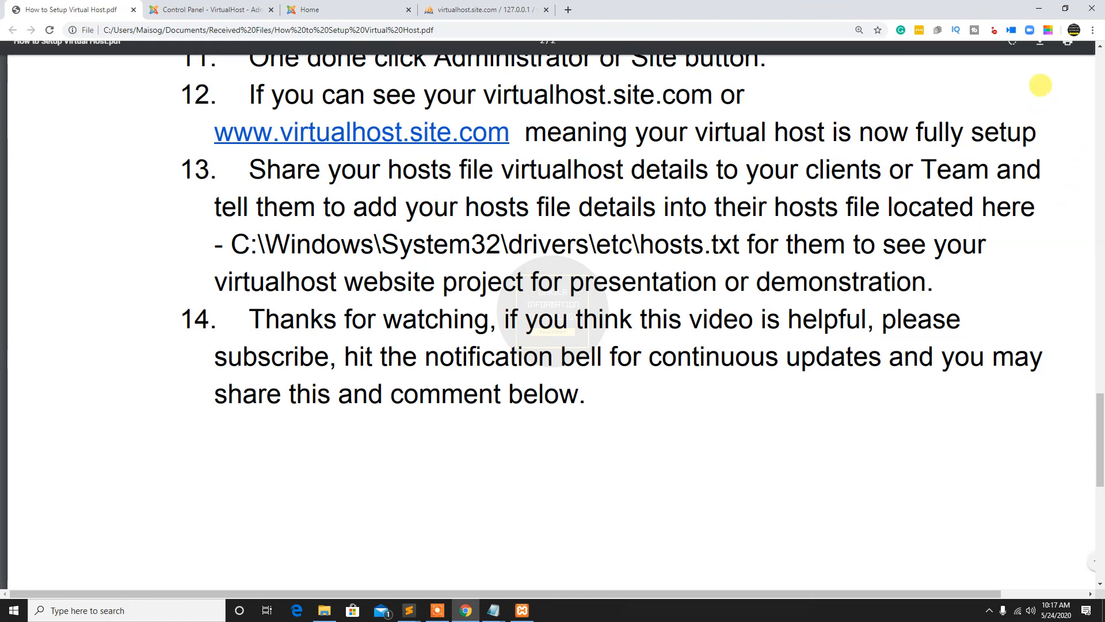
# Minimize the browser and close the XAMPP Control Panel, both Notepad files and the virtualhost folder window
pyautogui.moveTo(1031, 87)
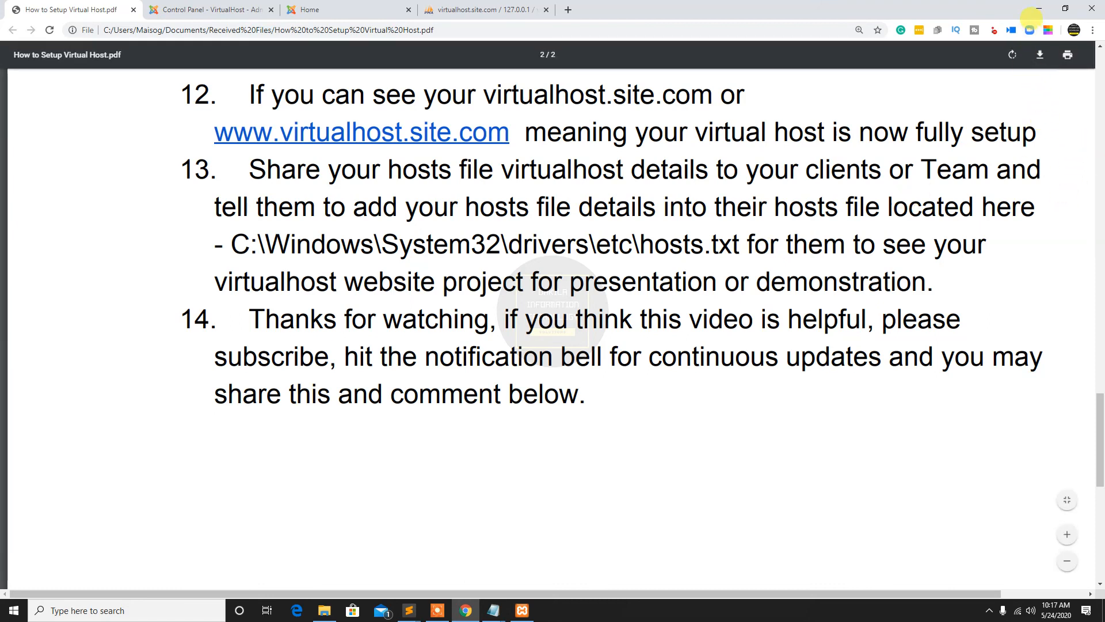
pyautogui.click(1039, 8)
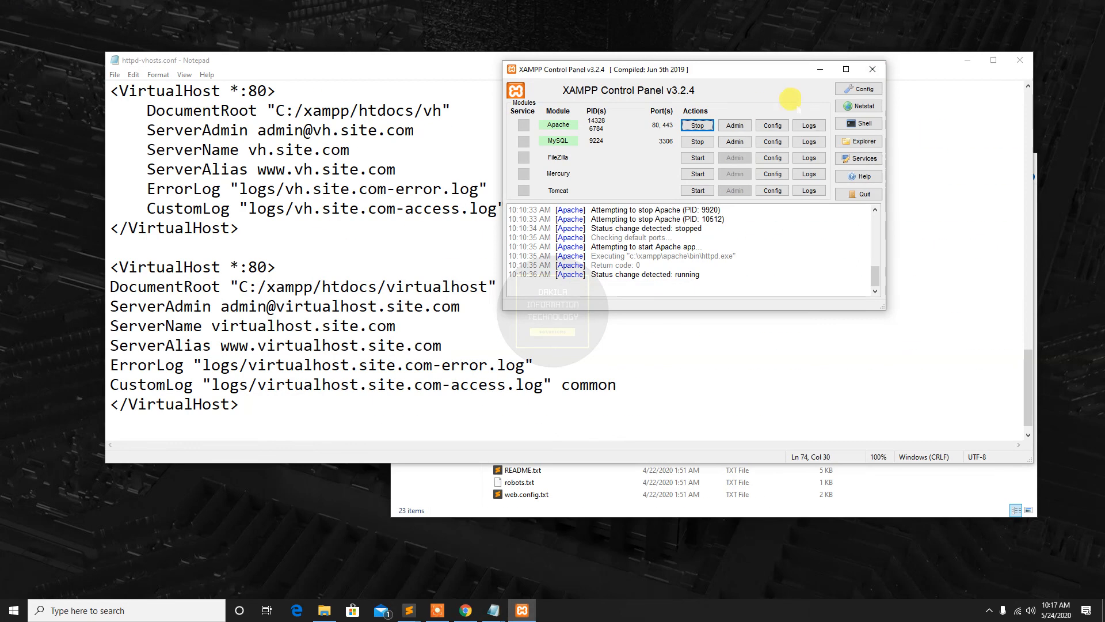
pyautogui.click(873, 69)
pyautogui.click(1020, 62)
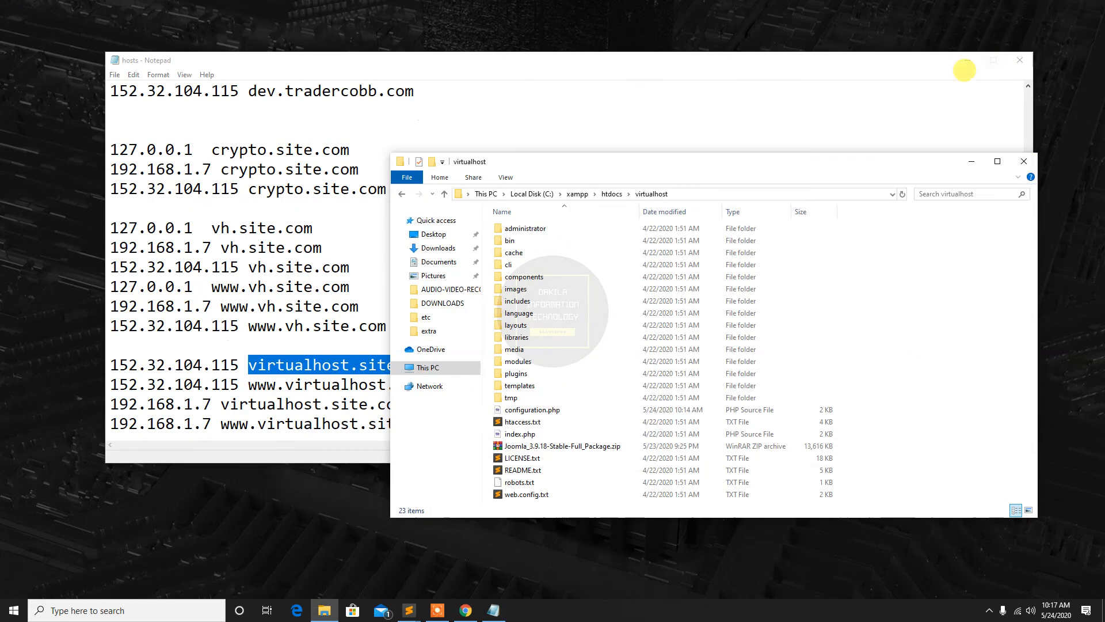
pyautogui.click(1024, 162)
pyautogui.click(1021, 61)
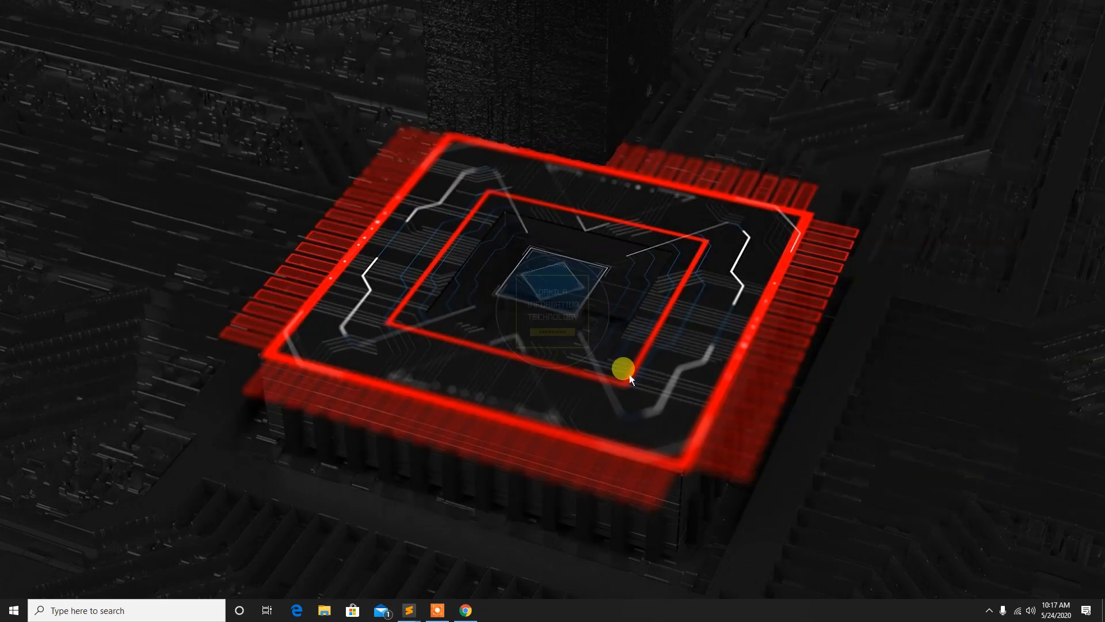